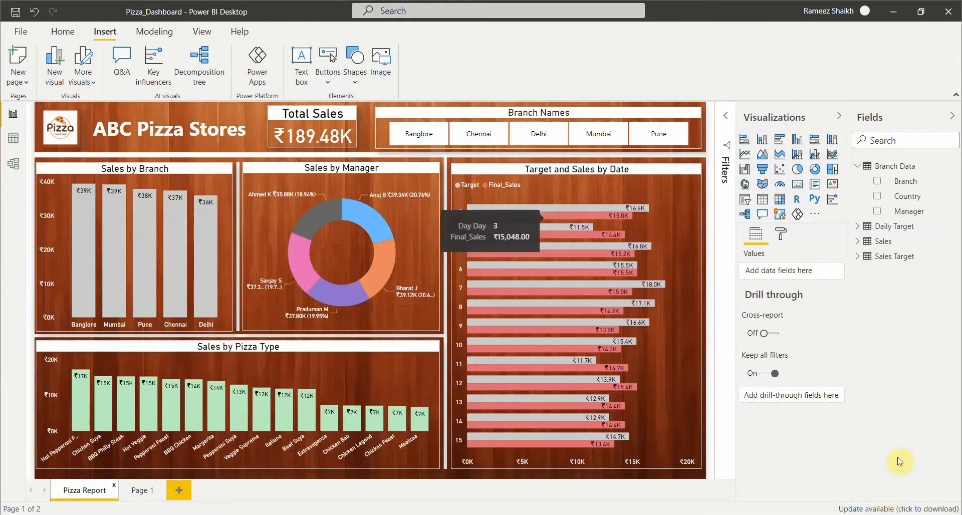
Step: Insert a line shape on Page 1 and flatten its frame to a height of about 21
{"action": "left_click", "coordinate": [133, 493]}
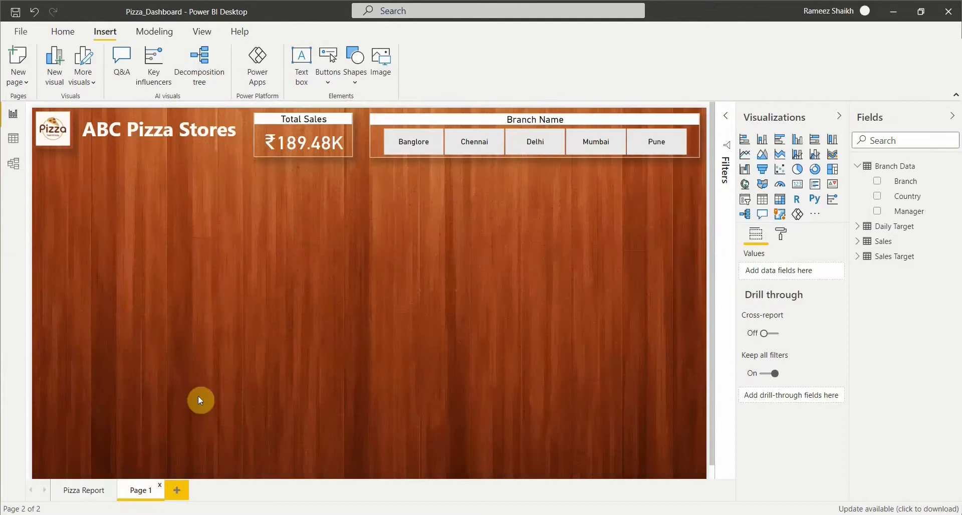
{"action": "left_click", "coordinate": [354, 84]}
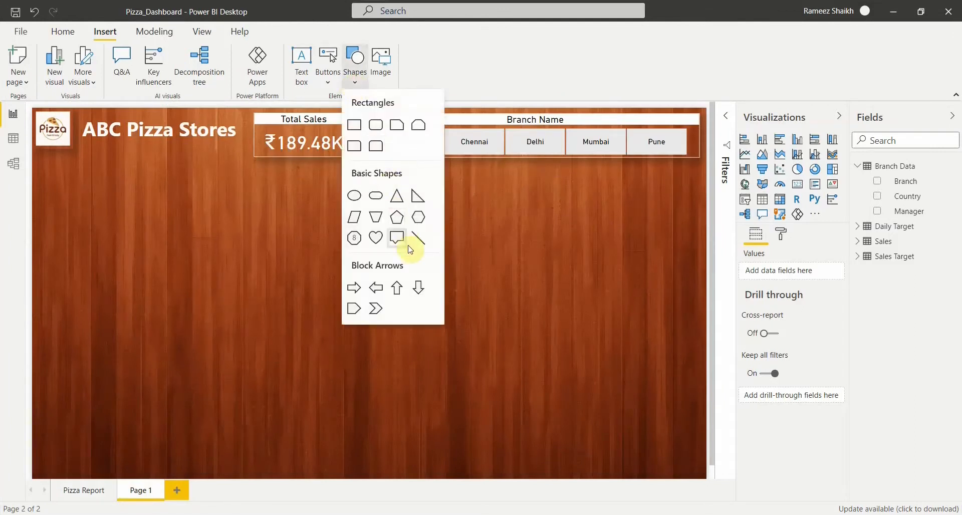
{"action": "left_click", "coordinate": [423, 246]}
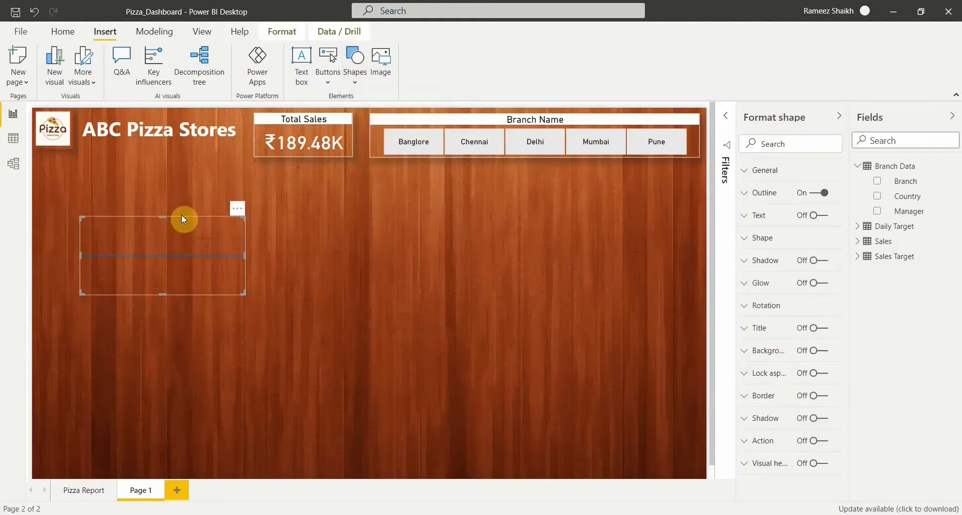
{"action": "left_click", "coordinate": [161, 215]}
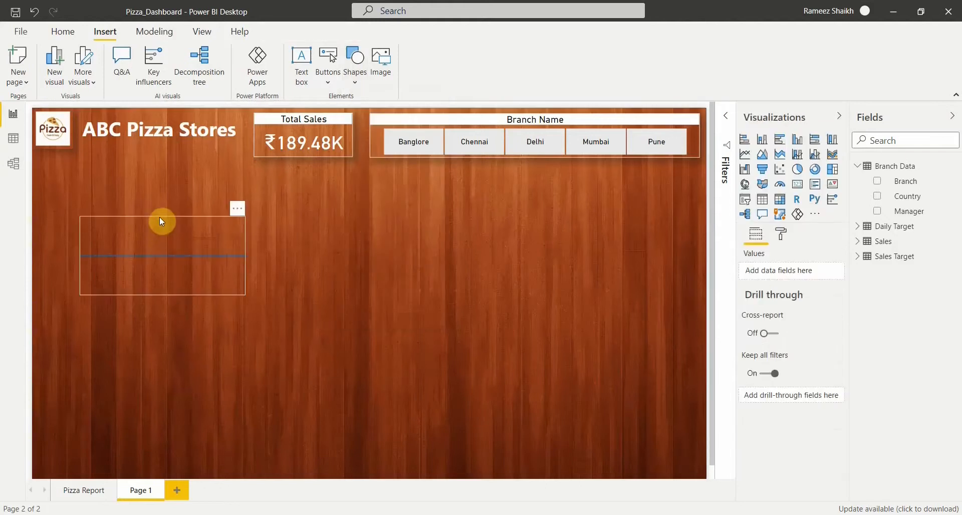
{"action": "left_click_drag", "start_coordinate": [160, 216], "coordinate": [164, 284]}
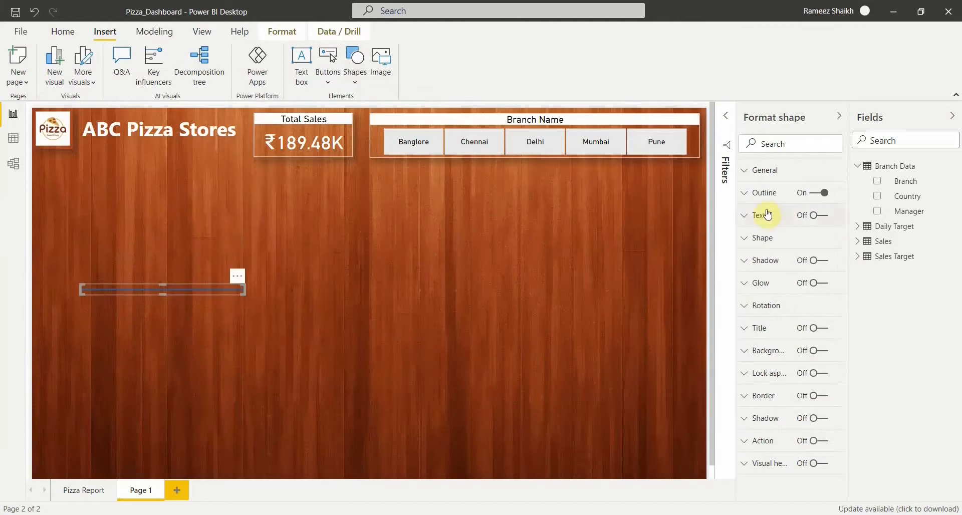
Step: Keep the line's outline on and stretch the line across the full page to a width of about 1280
{"action": "left_click", "coordinate": [817, 200]}
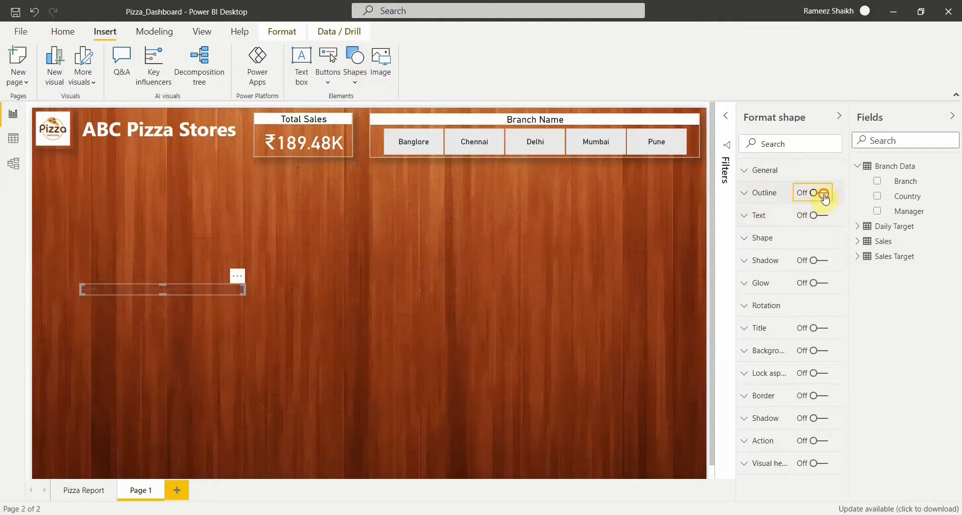
{"action": "left_click", "coordinate": [818, 199]}
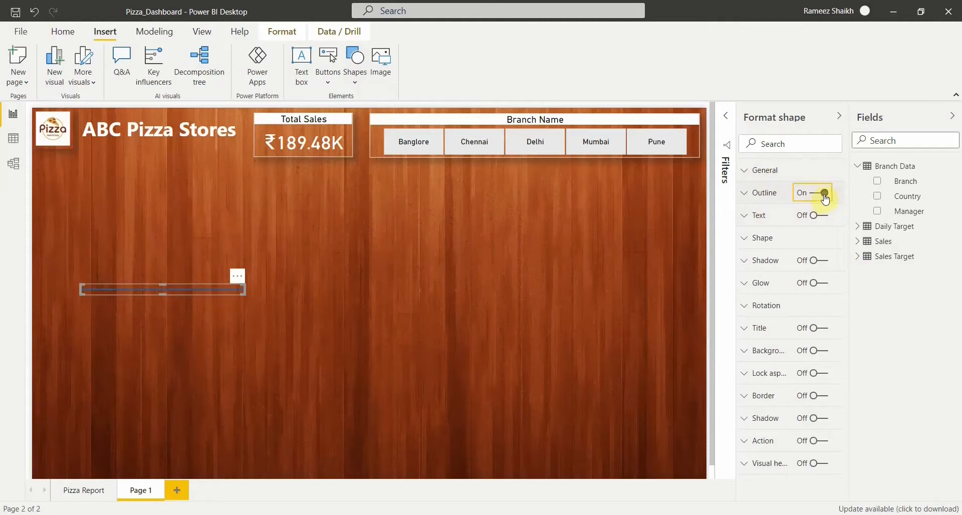
{"action": "left_click", "coordinate": [778, 171]}
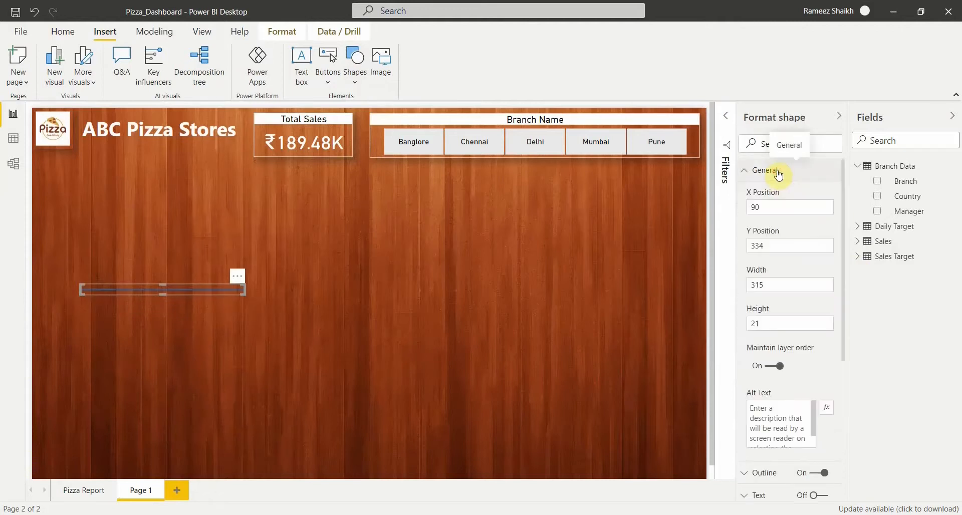
{"action": "left_click", "coordinate": [759, 285]}
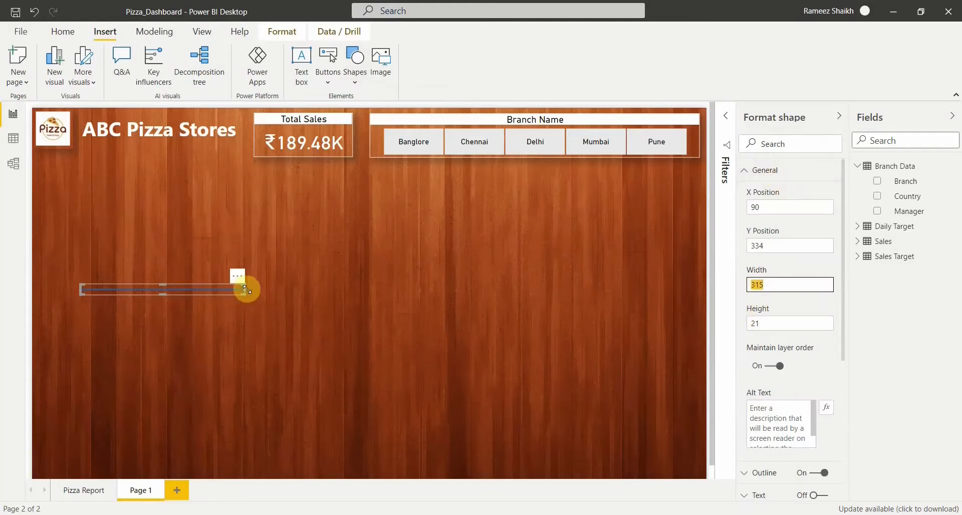
{"action": "left_click_drag", "start_coordinate": [245, 290], "coordinate": [702, 292]}
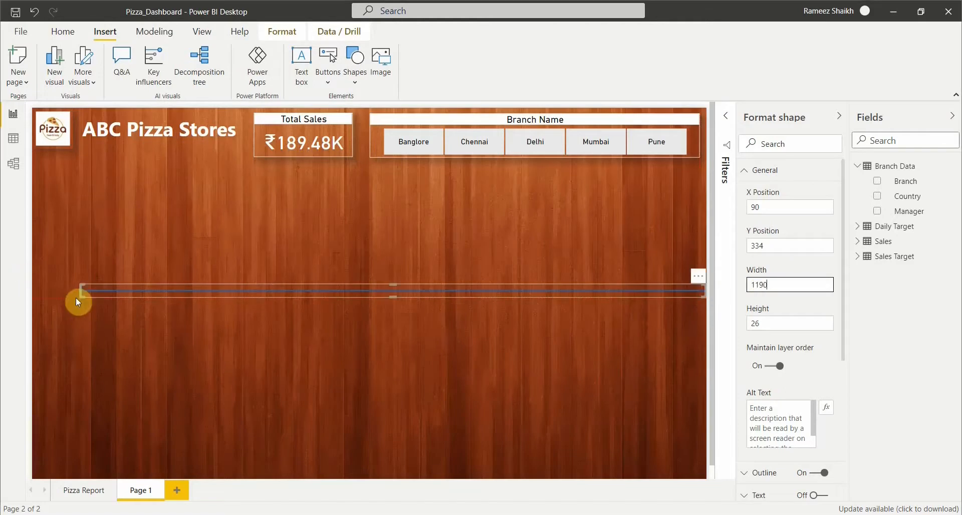
{"action": "left_click_drag", "start_coordinate": [79, 289], "coordinate": [32, 292]}
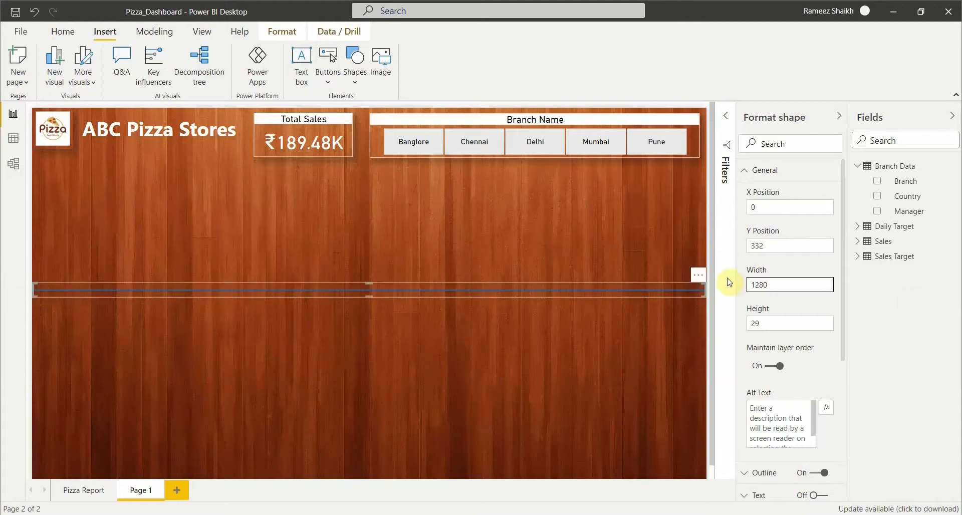
Step: Set the line's outline color to white and its outline weight to 5 pt
{"action": "left_click", "coordinate": [765, 170]}
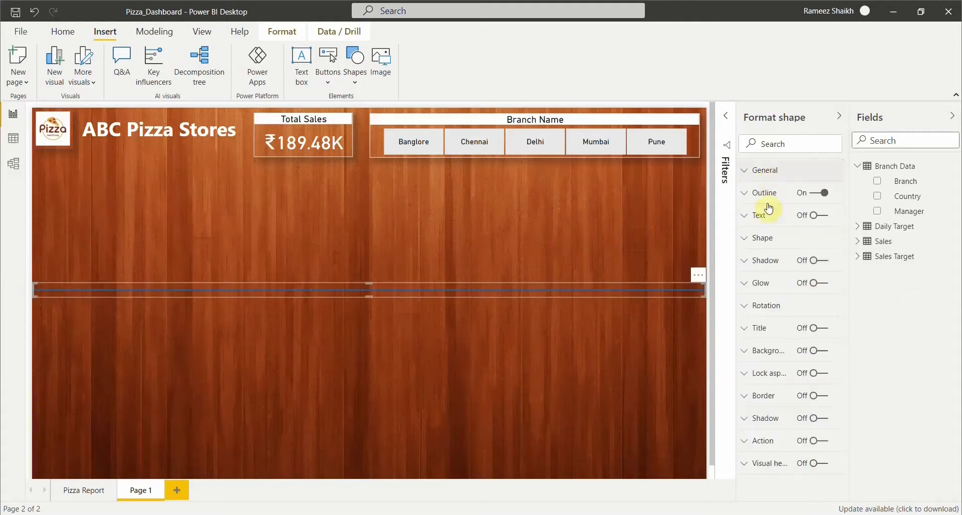
{"action": "left_click", "coordinate": [776, 244]}
{"action": "left_click", "coordinate": [774, 242]}
{"action": "left_click", "coordinate": [774, 195]}
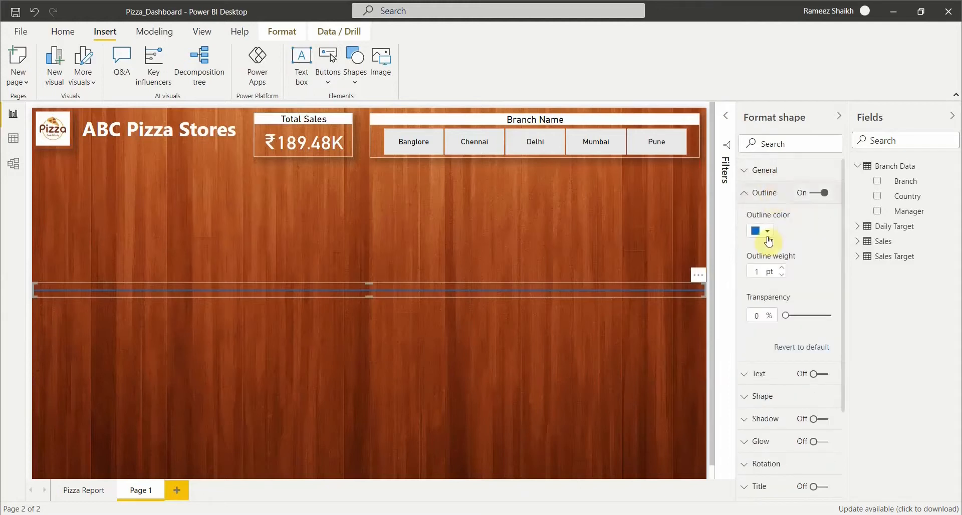
{"action": "left_click", "coordinate": [763, 232]}
{"action": "left_click", "coordinate": [767, 254]}
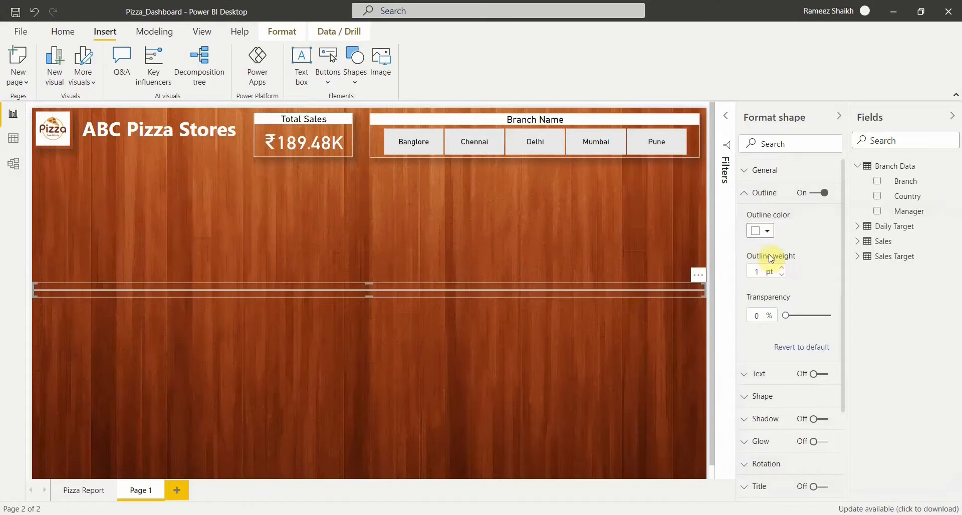
{"action": "left_click", "coordinate": [781, 267]}
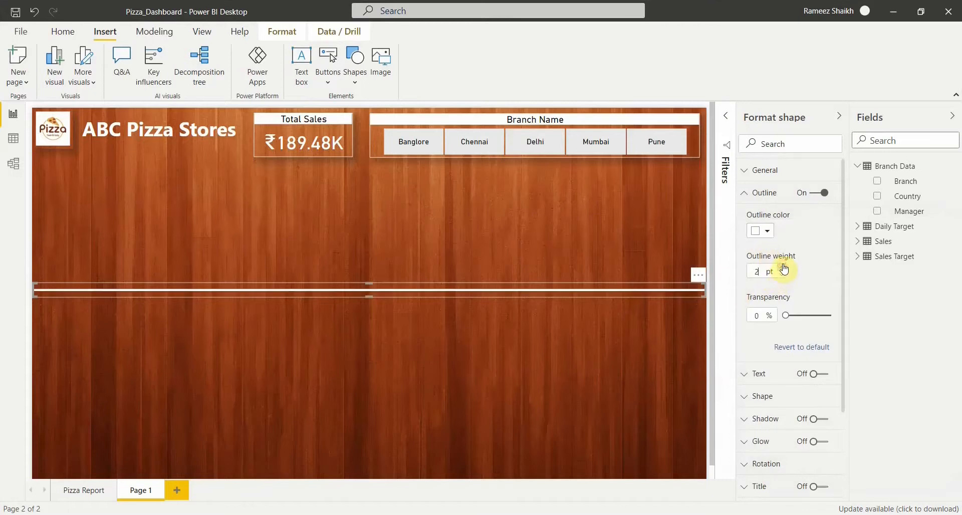
{"action": "left_click", "coordinate": [782, 267]}
{"action": "left_click", "coordinate": [781, 267]}
{"action": "left_click", "coordinate": [781, 268]}
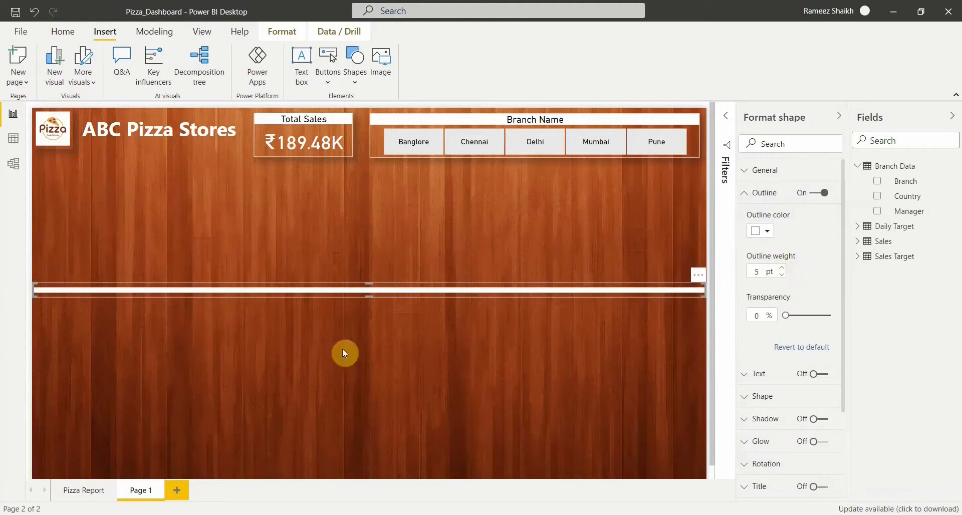
Step: Move the white line directly beneath the header and compare it with the Pizza Report page layout
{"action": "left_click_drag", "start_coordinate": [396, 289], "coordinate": [398, 166]}
{"action": "left_click", "coordinate": [431, 308]}
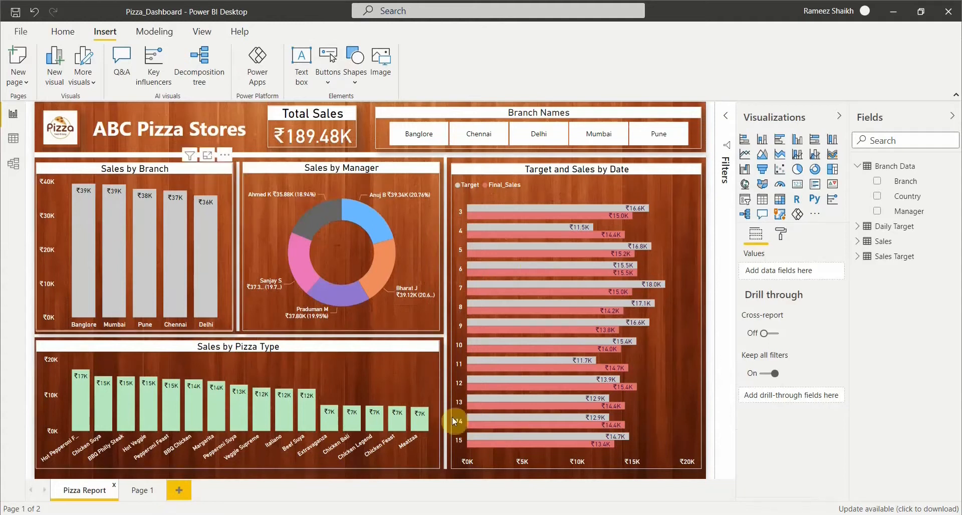
{"action": "mouse_move", "coordinate": [581, 434]}
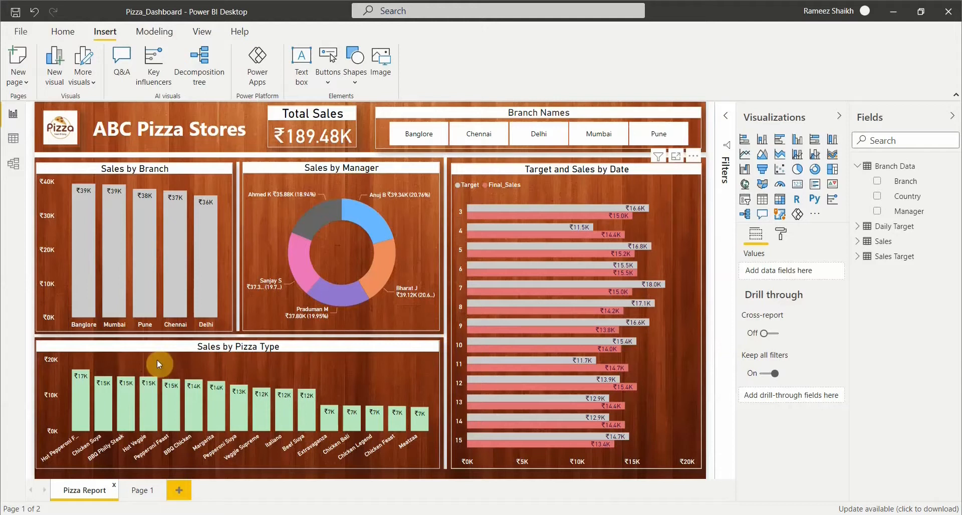
{"action": "left_click", "coordinate": [143, 493]}
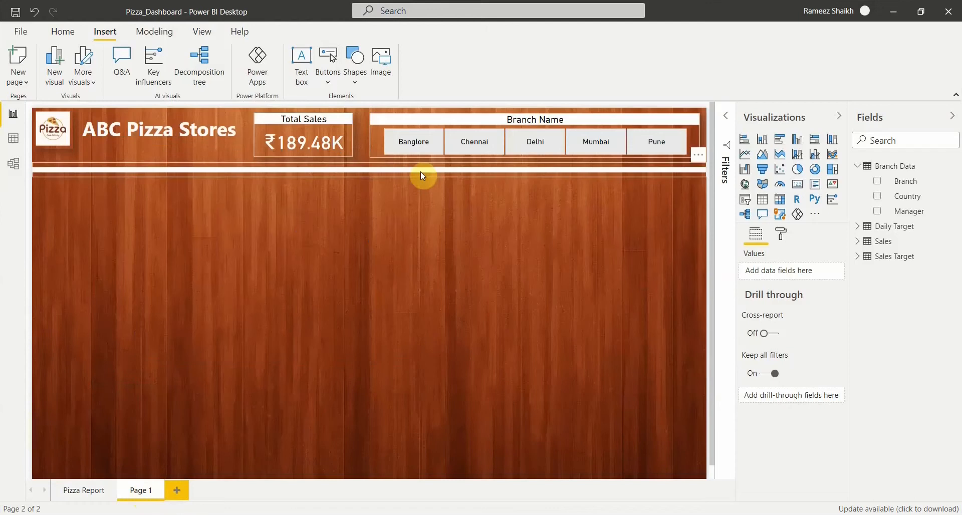
Step: Duplicate the header line, place the copy about mid-page, and shorten it to roughly the left two thirds of the page
{"action": "left_click", "coordinate": [421, 171]}
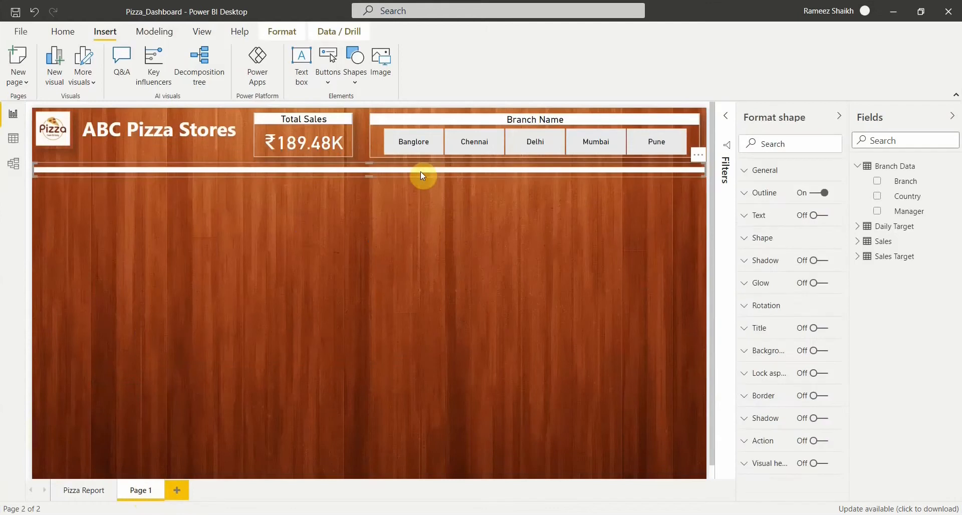
{"action": "left_click", "coordinate": [471, 410]}
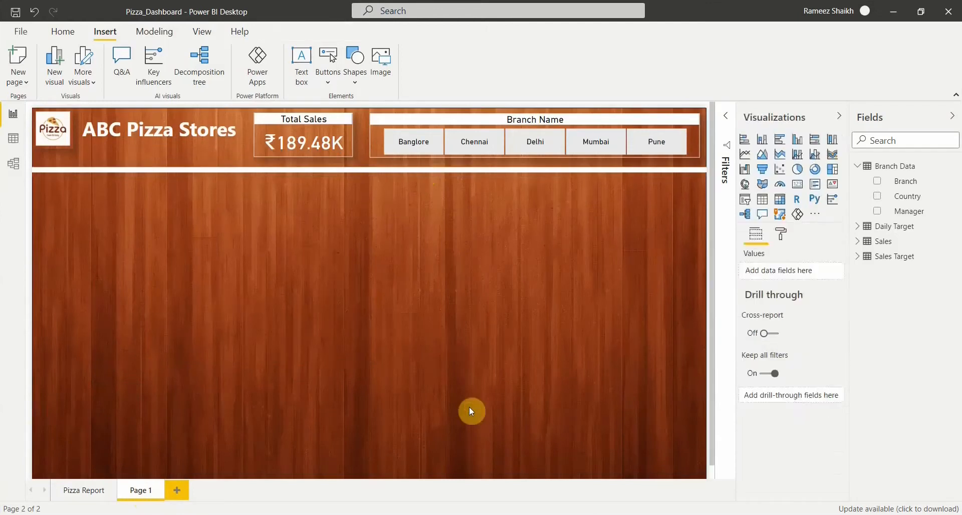
{"action": "key", "text": "ctrl+v"}
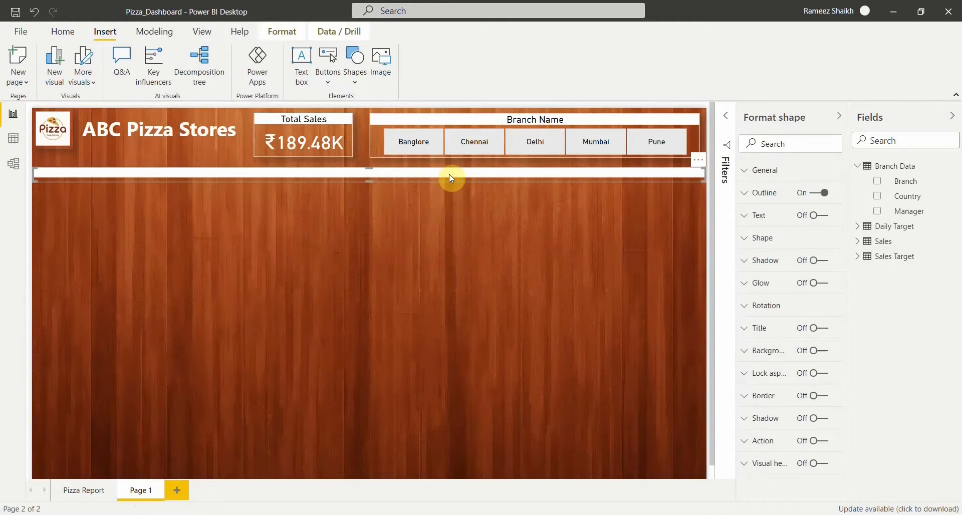
{"action": "left_click_drag", "start_coordinate": [448, 173], "coordinate": [455, 329]}
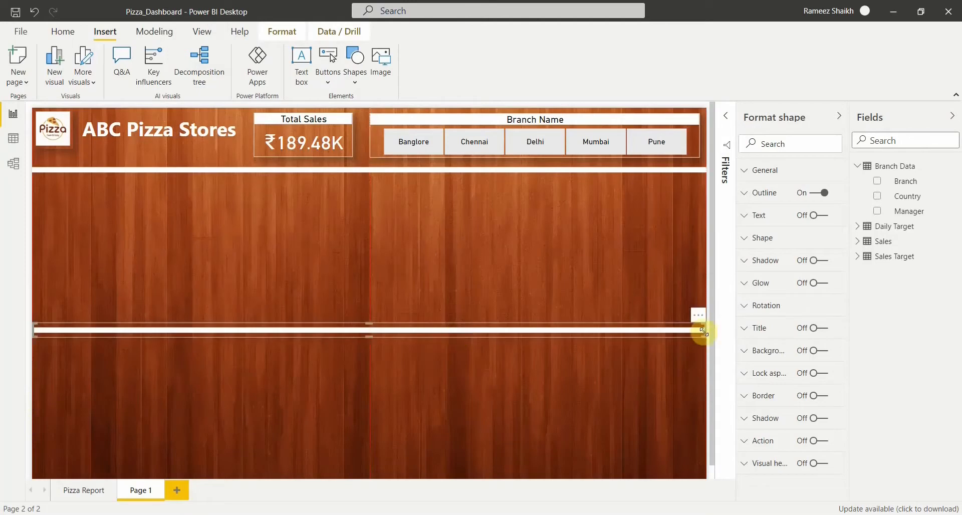
{"action": "left_click_drag", "start_coordinate": [706, 329], "coordinate": [486, 330]}
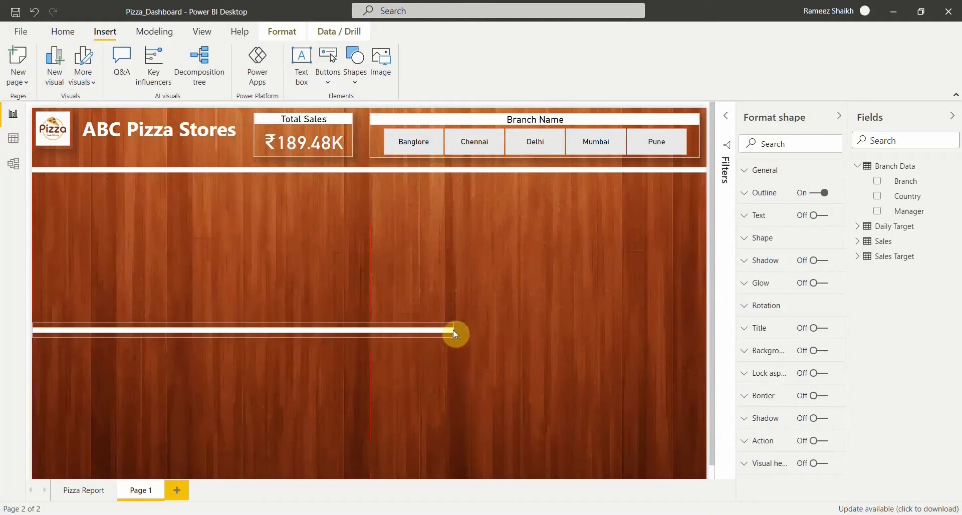
{"action": "left_click_drag", "start_coordinate": [453, 329], "coordinate": [453, 330]}
Step: Duplicate the shortened line and place the copy in the empty area between the two horizontal lines
{"action": "key", "text": "ctrl+c"}
{"action": "key", "text": "ctrl+v"}
{"action": "left_click_drag", "start_coordinate": [401, 333], "coordinate": [637, 248]}
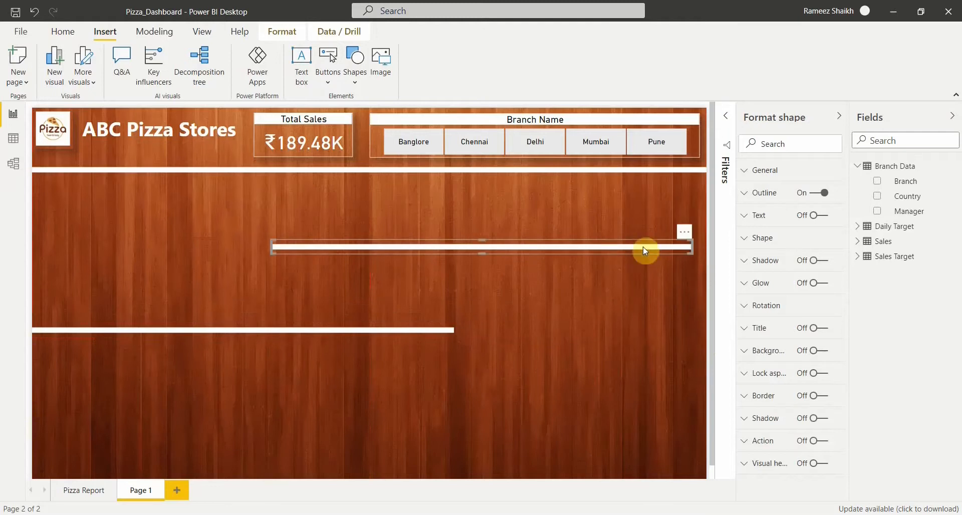
Step: Set the new copy's rotation to 90° and narrow its frame to a small box
{"action": "left_click", "coordinate": [766, 307]}
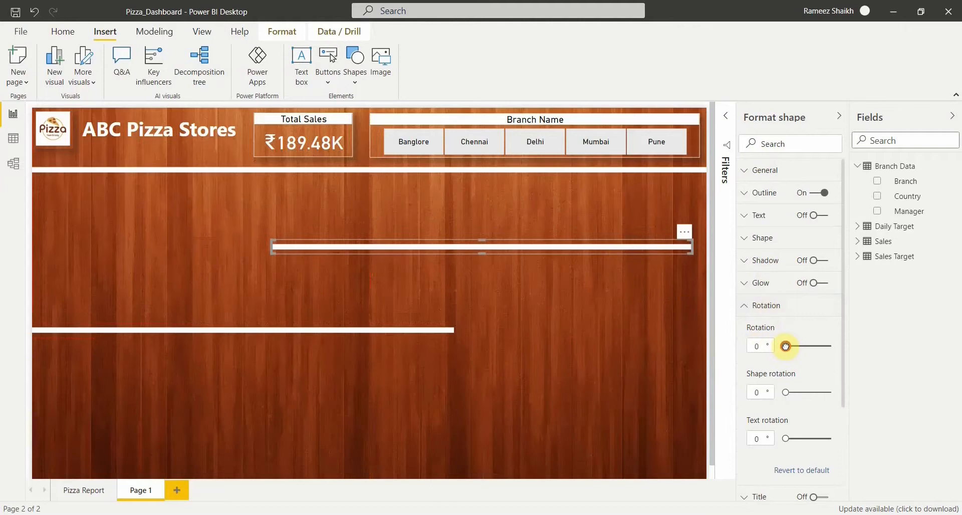
{"action": "left_click_drag", "start_coordinate": [785, 346], "coordinate": [793, 346]}
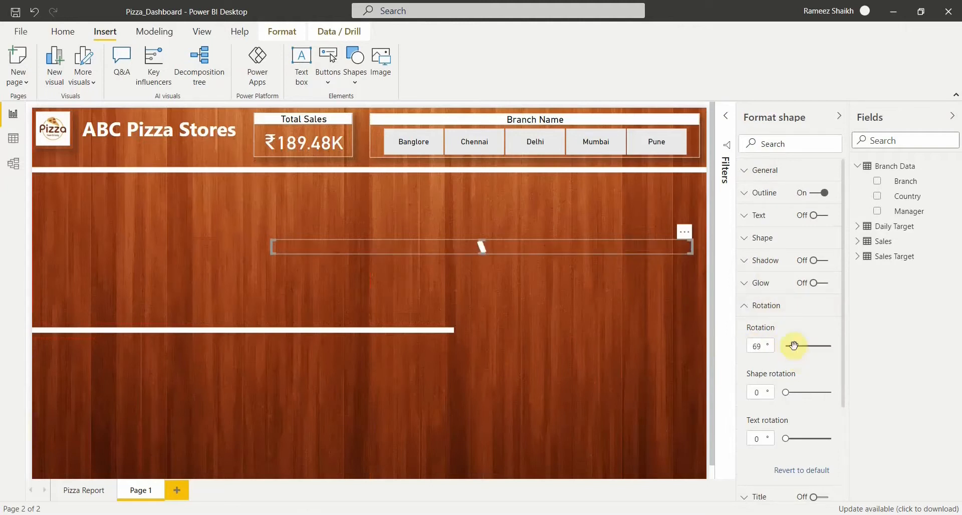
{"action": "left_click_drag", "start_coordinate": [793, 345], "coordinate": [795, 346]}
{"action": "left_click_drag", "start_coordinate": [690, 253], "coordinate": [486, 268]}
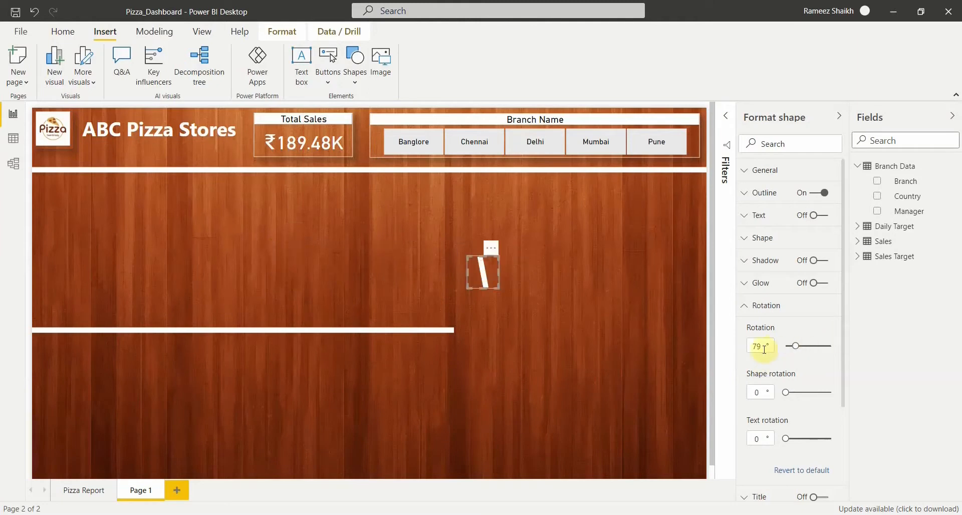
{"action": "left_click_drag", "start_coordinate": [761, 348], "coordinate": [741, 353]}
{"action": "type", "text": "90"}
Step: Position the vertical line at the right end of the mid-page line and stretch it from the header line to the page's lower edge
{"action": "left_click_drag", "start_coordinate": [485, 281], "coordinate": [446, 403]}
{"action": "left_click_drag", "start_coordinate": [443, 451], "coordinate": [441, 488]}
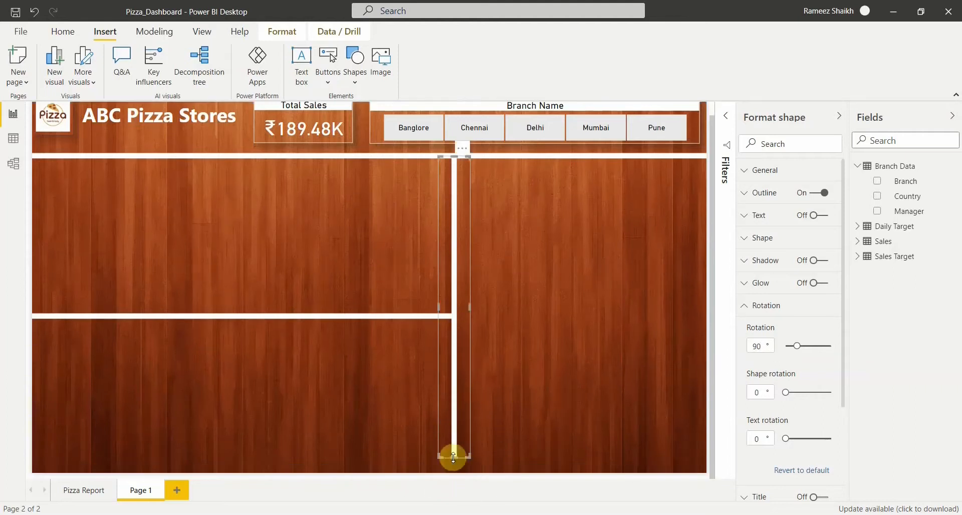
{"action": "left_click_drag", "start_coordinate": [453, 457], "coordinate": [454, 478]}
{"action": "left_click", "coordinate": [515, 392]}
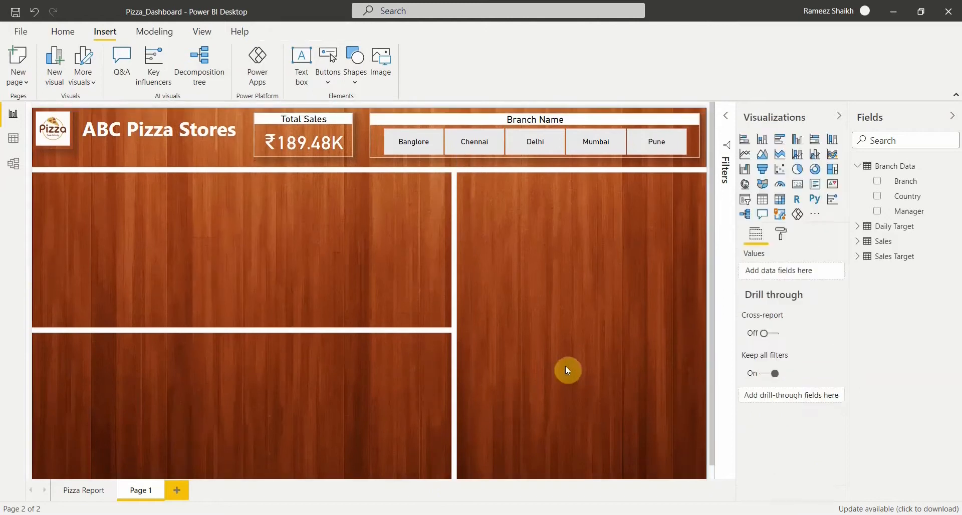
Step: Check the Pizza Report layout, duplicate the vertical line on Page 1, and place the copy midway across the left section
{"action": "left_click", "coordinate": [85, 491]}
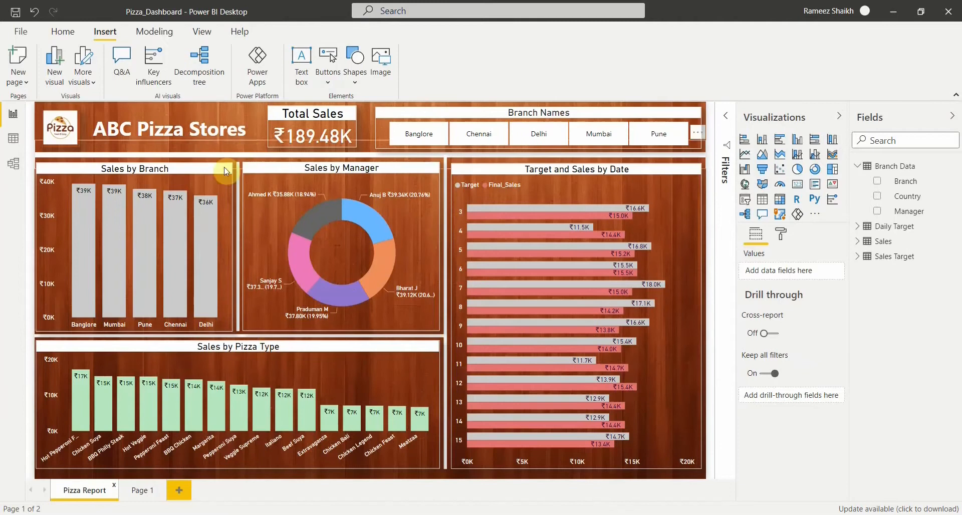
{"action": "left_click", "coordinate": [137, 492]}
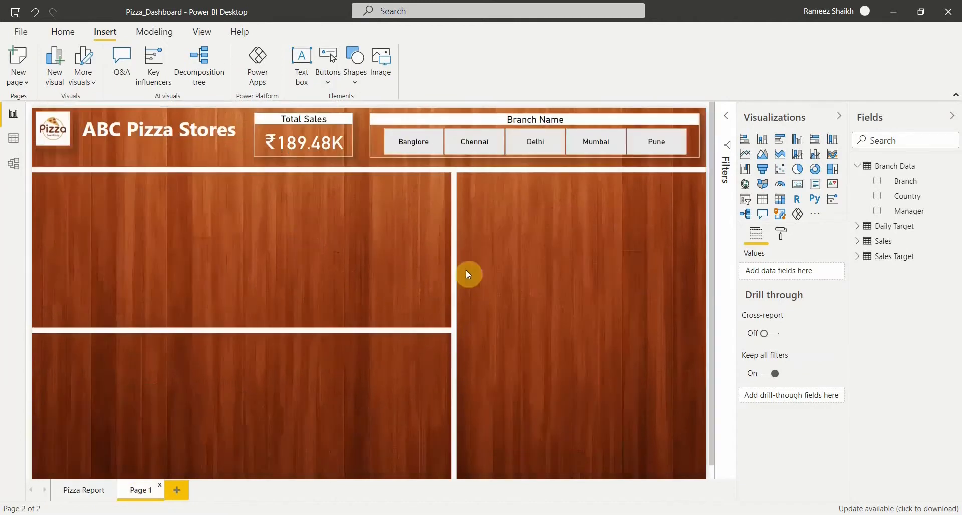
{"action": "left_click", "coordinate": [455, 266]}
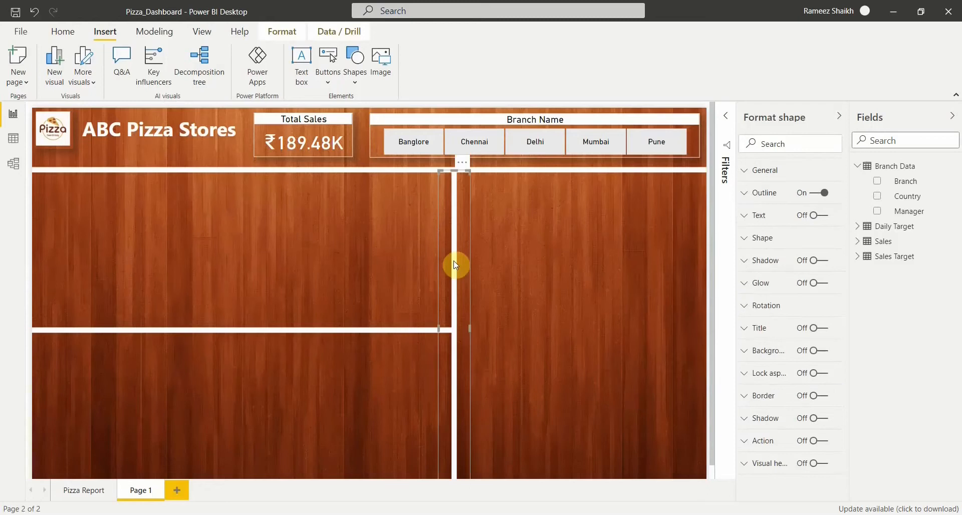
{"action": "scroll", "coordinate": [455, 265], "scroll_direction": "down", "scroll_amount": 1}
{"action": "left_click_drag", "start_coordinate": [453, 265], "coordinate": [226, 265]}
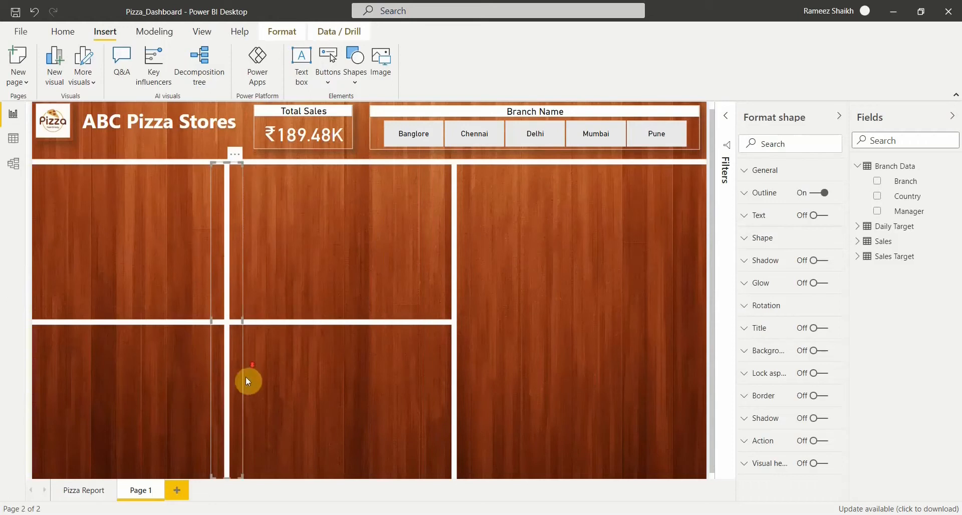
Step: Shorten the copied vertical line from its lower end so it stops at the mid-page horizontal line
{"action": "scroll", "coordinate": [243, 426], "scroll_direction": "down", "scroll_amount": 1}
{"action": "left_click_drag", "start_coordinate": [227, 469], "coordinate": [233, 368]}
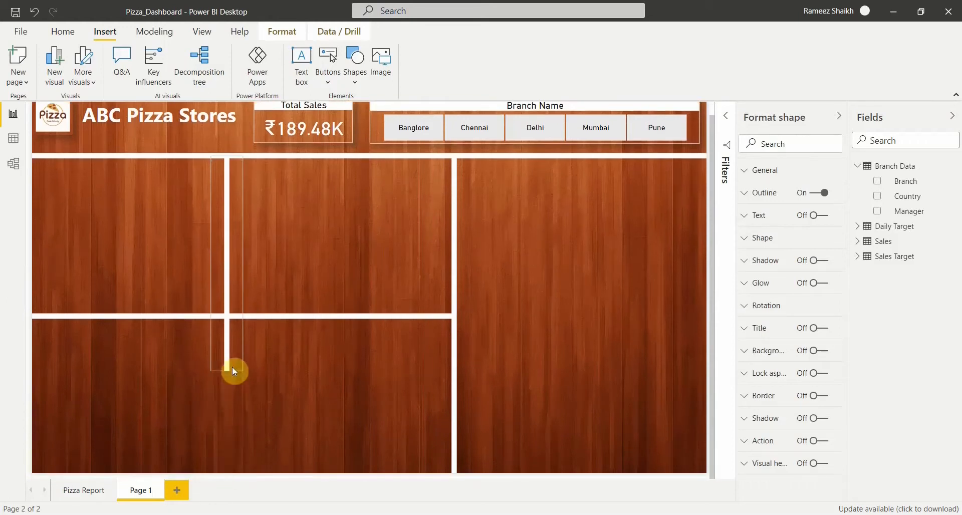
{"action": "left_click_drag", "start_coordinate": [232, 330], "coordinate": [233, 315]}
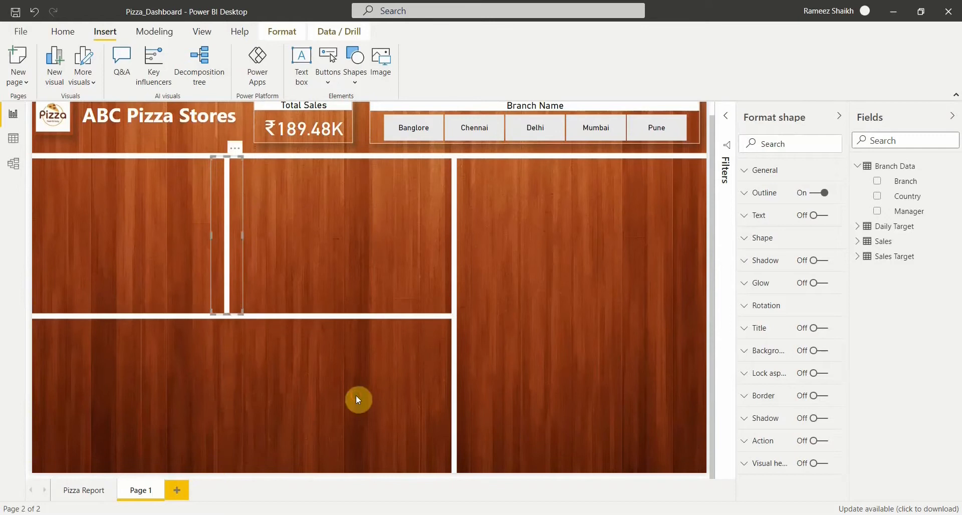
{"action": "left_click", "coordinate": [356, 395]}
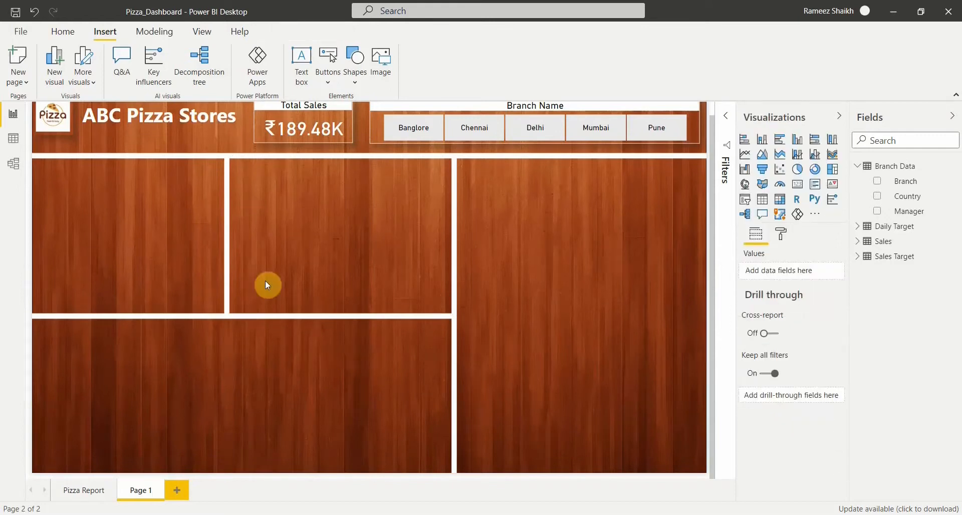
Step: Nudge the short vertical line slightly right to even out the two upper sections beside it
{"action": "left_click", "coordinate": [227, 230]}
{"action": "key", "text": "Right"}
{"action": "key", "text": "Right"}
{"action": "key", "text": "Right"}
{"action": "key", "text": "Right"}
{"action": "key", "text": "Right"}
{"action": "key", "text": "Right"}
{"action": "key", "text": "Right"}
{"action": "key", "text": "Right"}
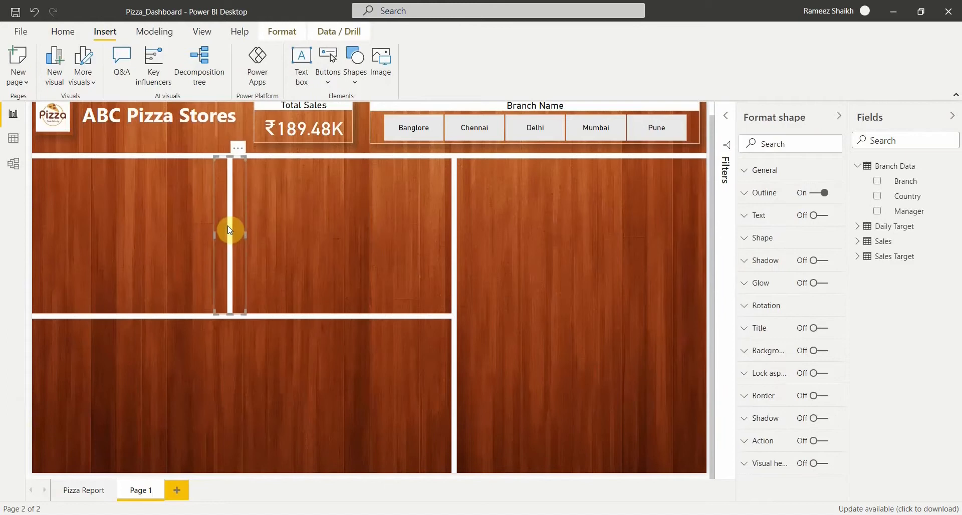
{"action": "key", "text": "Right"}
{"action": "key", "text": "Right"}
{"action": "key", "text": "Right"}
{"action": "key", "text": "Right"}
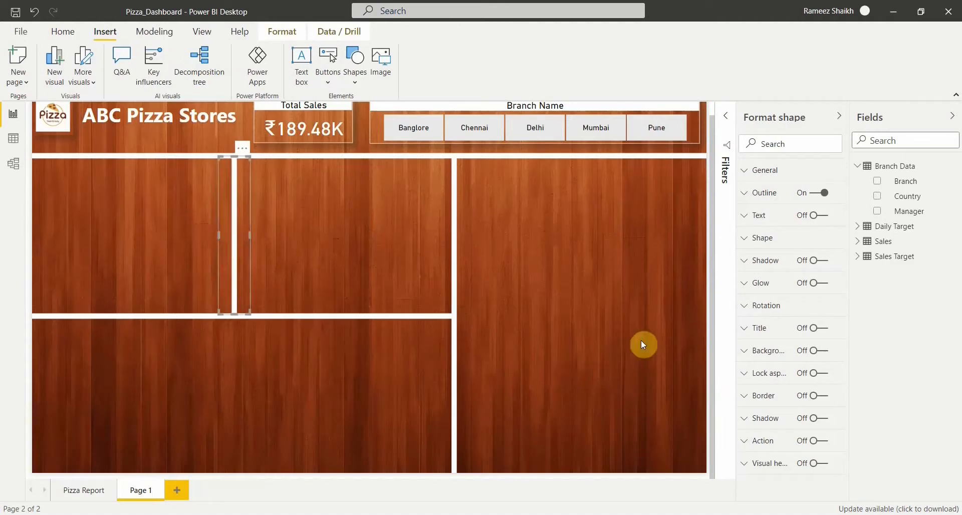
{"action": "left_click", "coordinate": [630, 286]}
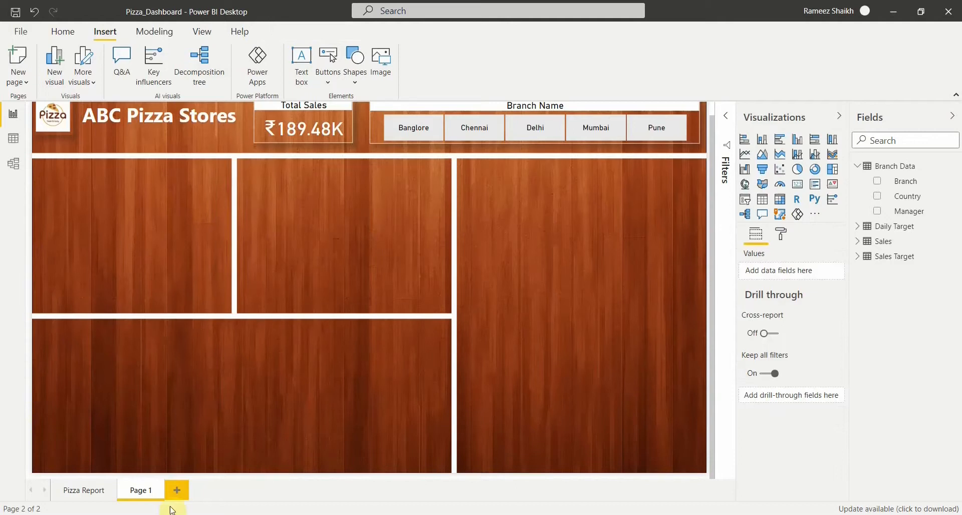
Step: Check the Sales by Branch chart on the Pizza Report page, and insert a stacked column chart on Page 1
{"action": "left_click", "coordinate": [79, 492]}
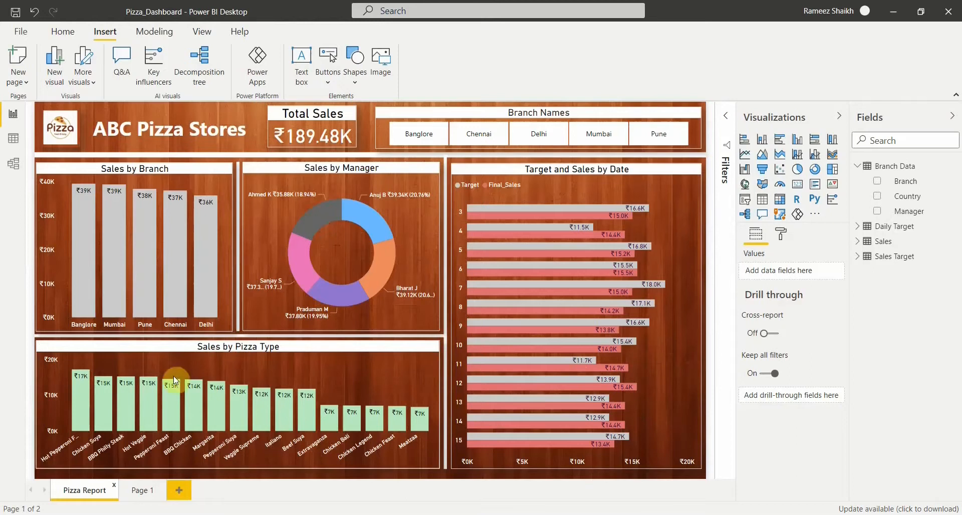
{"action": "mouse_move", "coordinate": [281, 397]}
{"action": "left_click", "coordinate": [164, 170]}
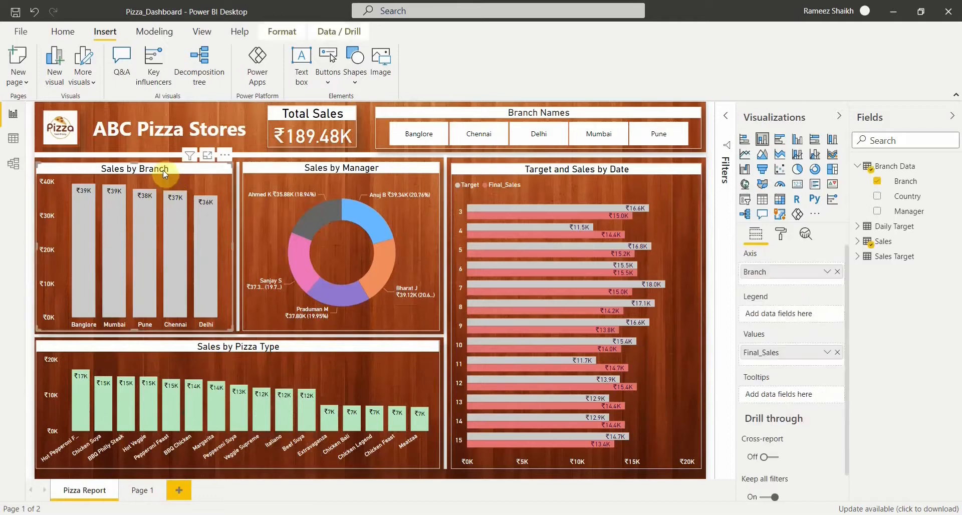
{"action": "left_click", "coordinate": [135, 491]}
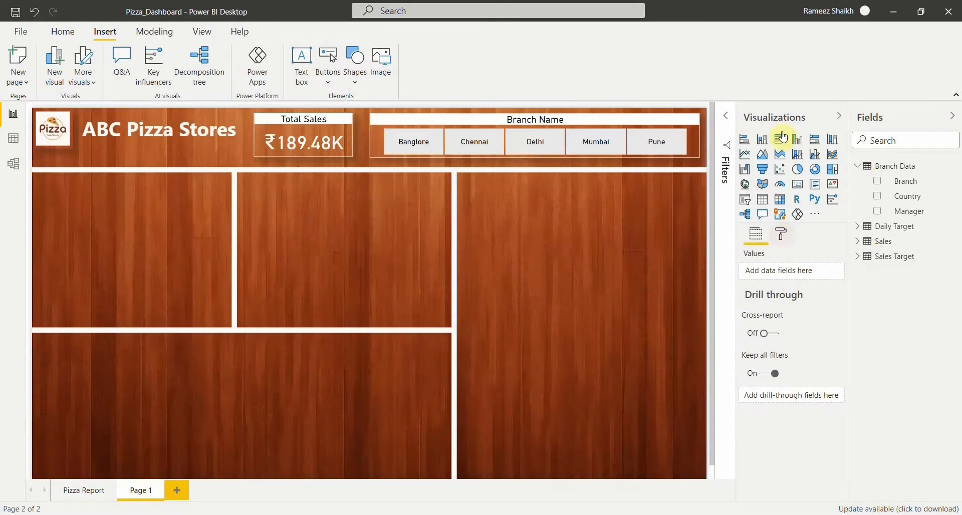
{"action": "left_click", "coordinate": [763, 145]}
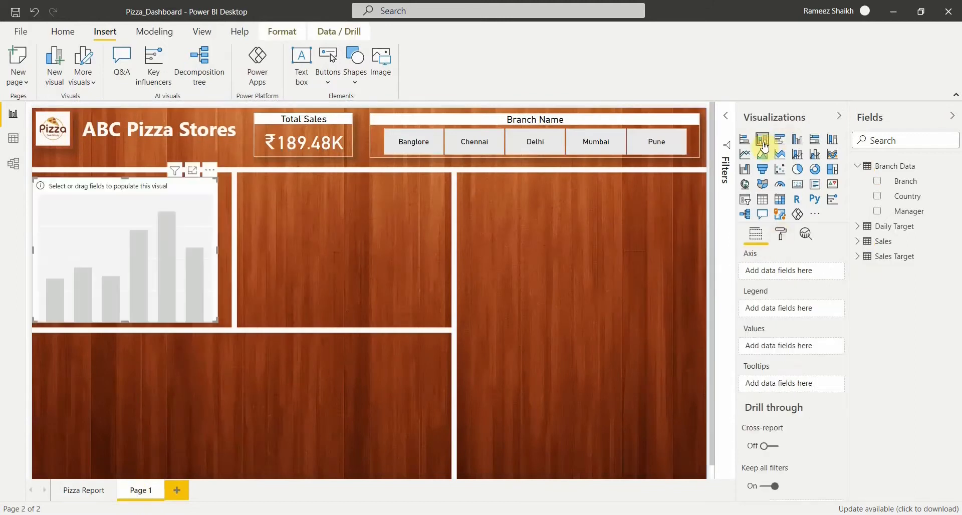
Step: Resize and position the empty column chart so it fits inside the upper-left section with a small margin
{"action": "left_click_drag", "start_coordinate": [129, 189], "coordinate": [140, 186]}
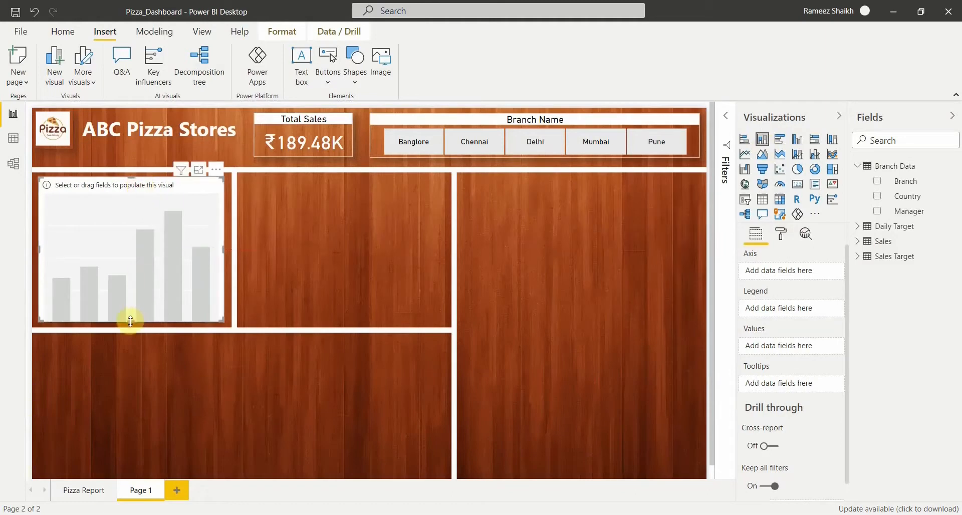
{"action": "left_click_drag", "start_coordinate": [131, 322], "coordinate": [130, 324]}
{"action": "left_click_drag", "start_coordinate": [223, 247], "coordinate": [230, 248]}
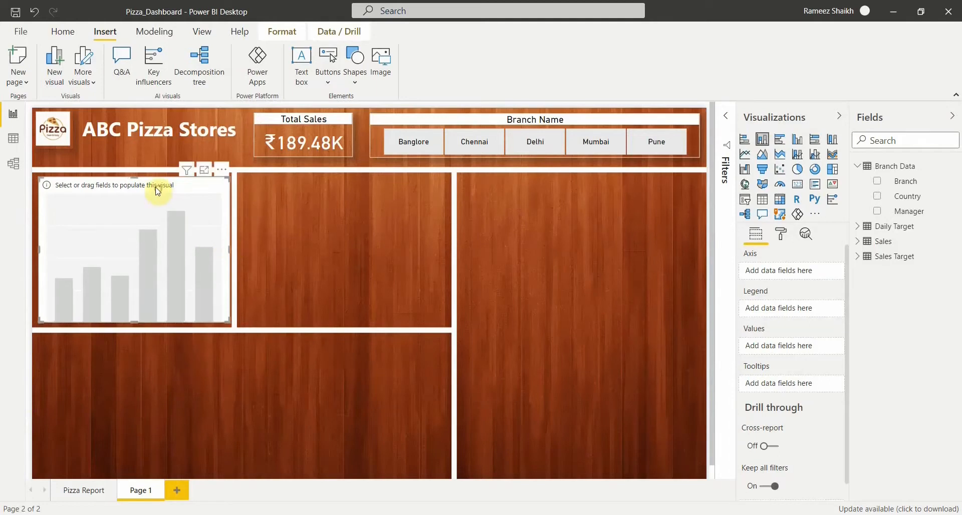
{"action": "left_click_drag", "start_coordinate": [156, 190], "coordinate": [161, 190]}
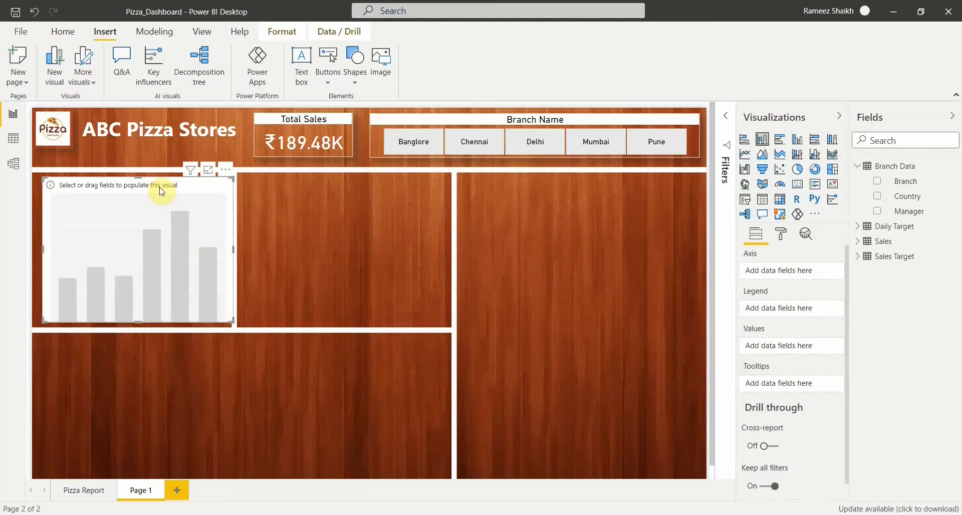
{"action": "key", "text": "Left"}
{"action": "key", "text": "Left"}
{"action": "key", "text": "Left"}
{"action": "key", "text": "Left"}
{"action": "key", "text": "Left"}
{"action": "key", "text": "Left"}
{"action": "key", "text": "Left"}
{"action": "key", "text": "Left"}
{"action": "key", "text": "Left"}
{"action": "key", "text": "Left"}
{"action": "key", "text": "Left"}
{"action": "key", "text": "Left"}
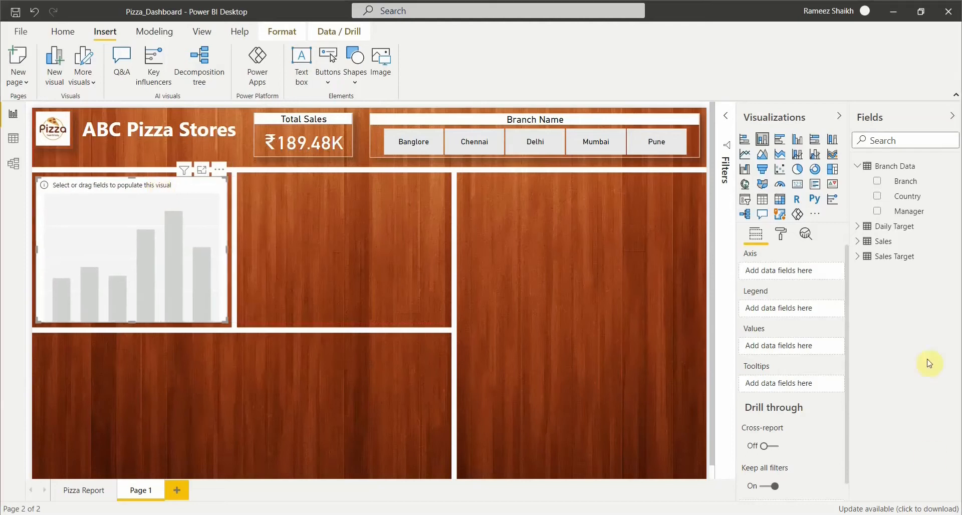
Step: Fill the column chart with Branch from Branch Data as the axis and Final_Sales from Sales as the values
{"action": "left_click", "coordinate": [877, 183]}
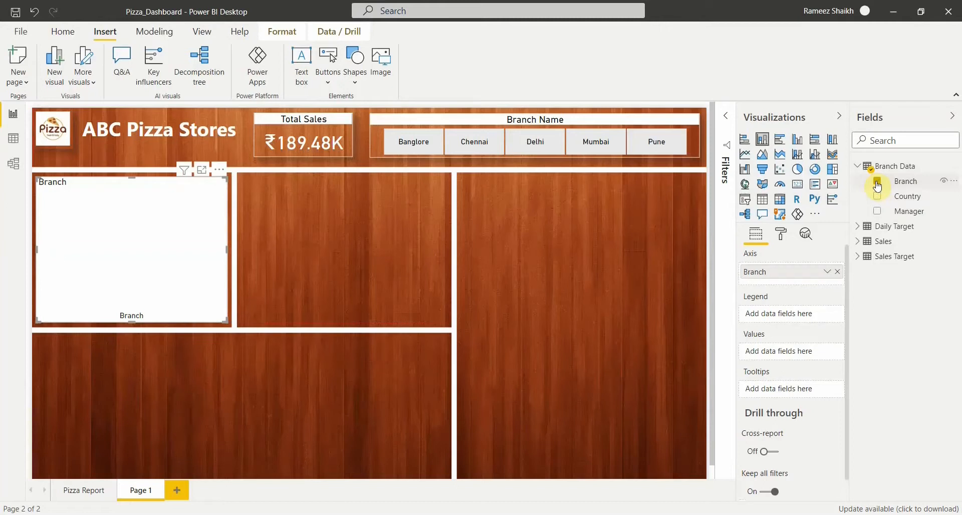
{"action": "left_click", "coordinate": [858, 242]}
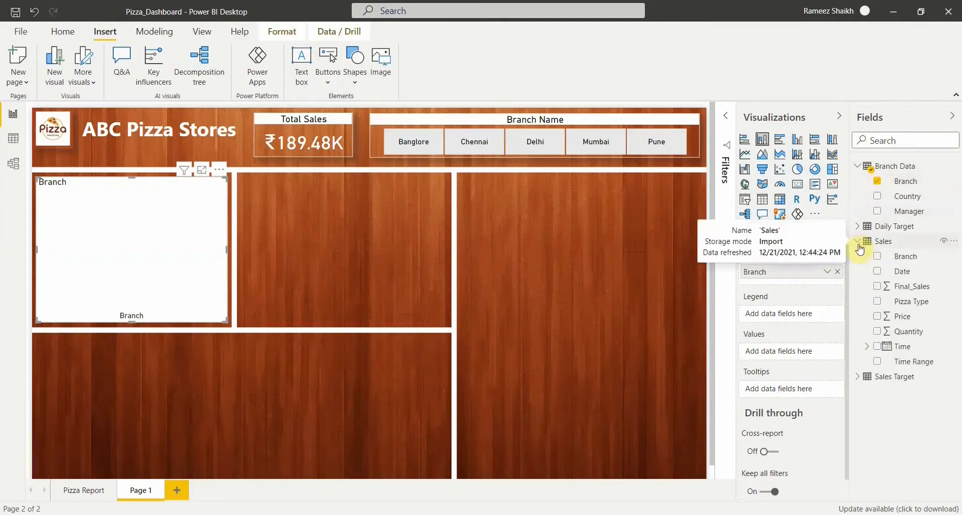
{"action": "left_click", "coordinate": [876, 286]}
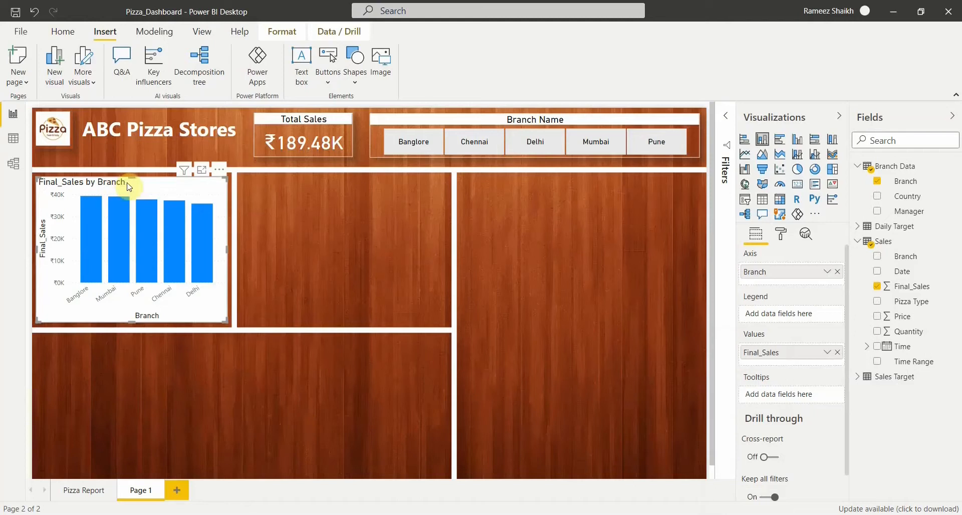
Step: Set the chart's X axis font family to DIN, try a 10 pt text size, and return it to 9 pt
{"action": "left_click", "coordinate": [782, 238]}
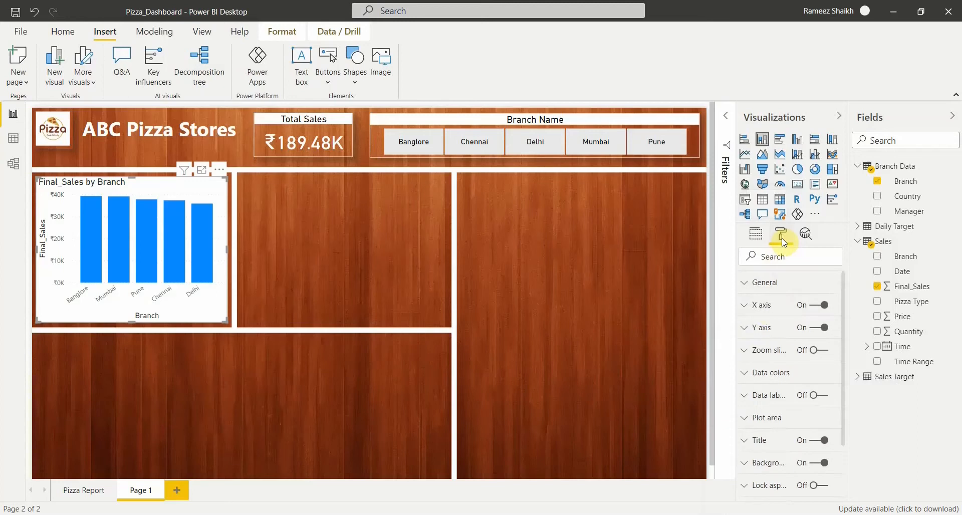
{"action": "left_click", "coordinate": [767, 305]}
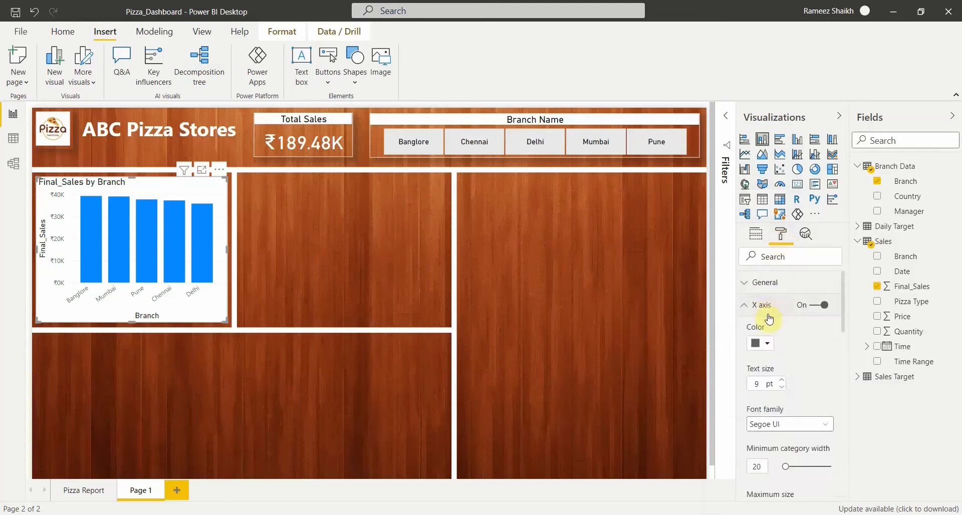
{"action": "left_click", "coordinate": [759, 431]}
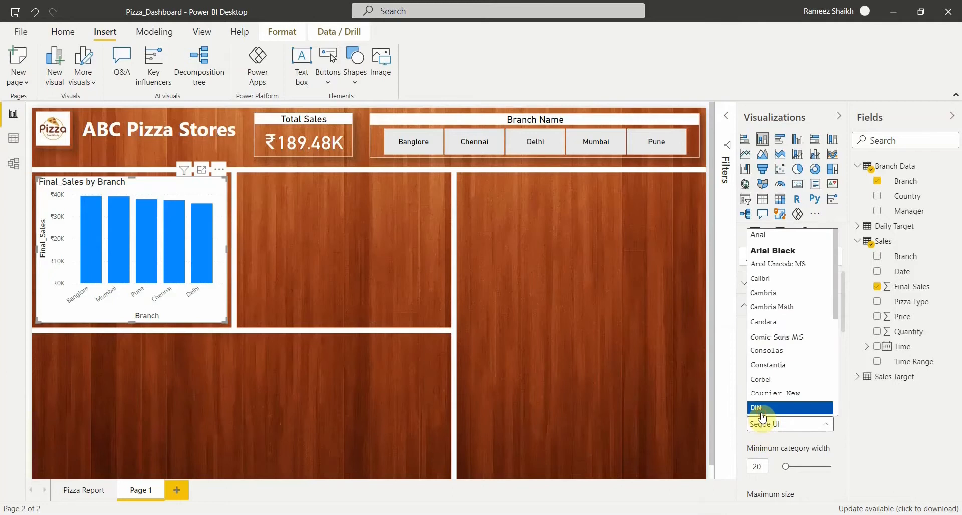
{"action": "left_click", "coordinate": [762, 407]}
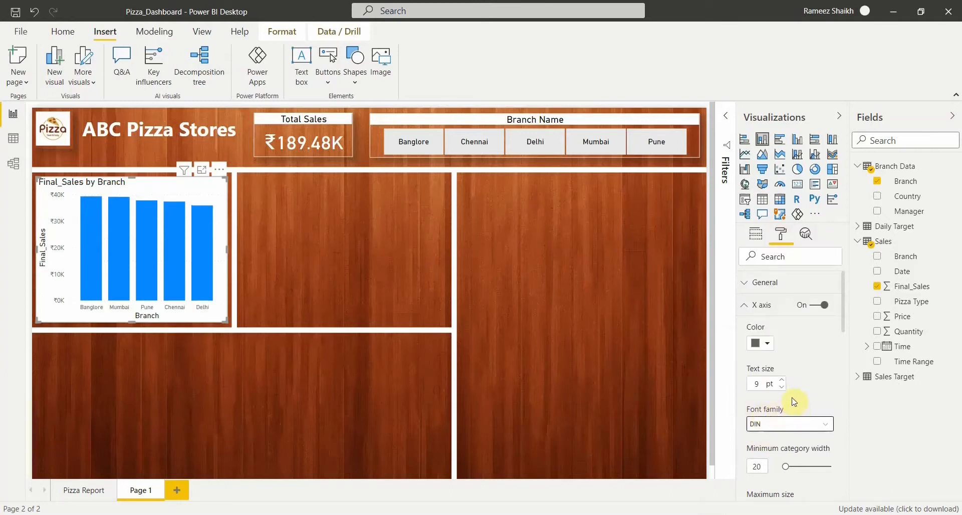
{"action": "left_click", "coordinate": [780, 379]}
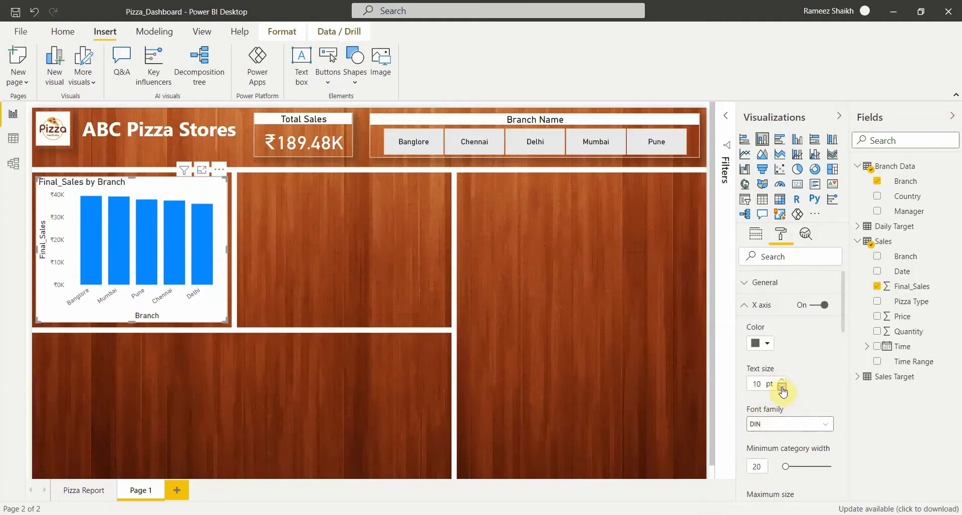
{"action": "left_click", "coordinate": [781, 388]}
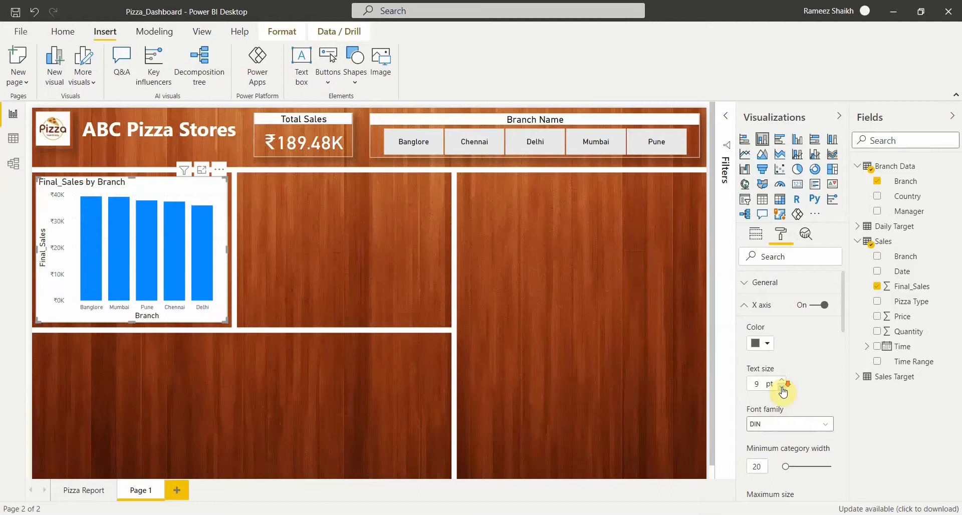
Step: Turn off the X axis title and the Concatenate labels option for the column chart
{"action": "scroll", "coordinate": [784, 391], "scroll_direction": "down", "scroll_amount": 2}
{"action": "scroll", "coordinate": [784, 391], "scroll_direction": "down", "scroll_amount": 6}
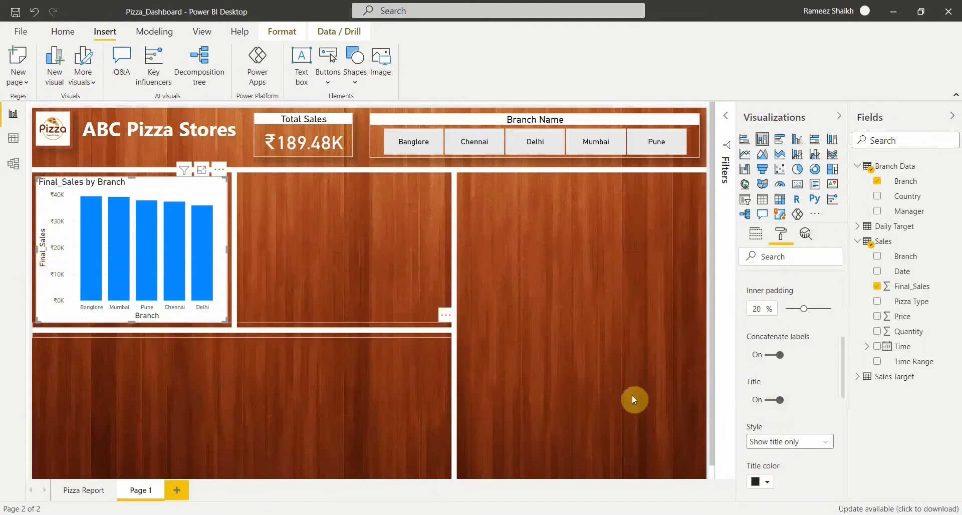
{"action": "left_click", "coordinate": [774, 407]}
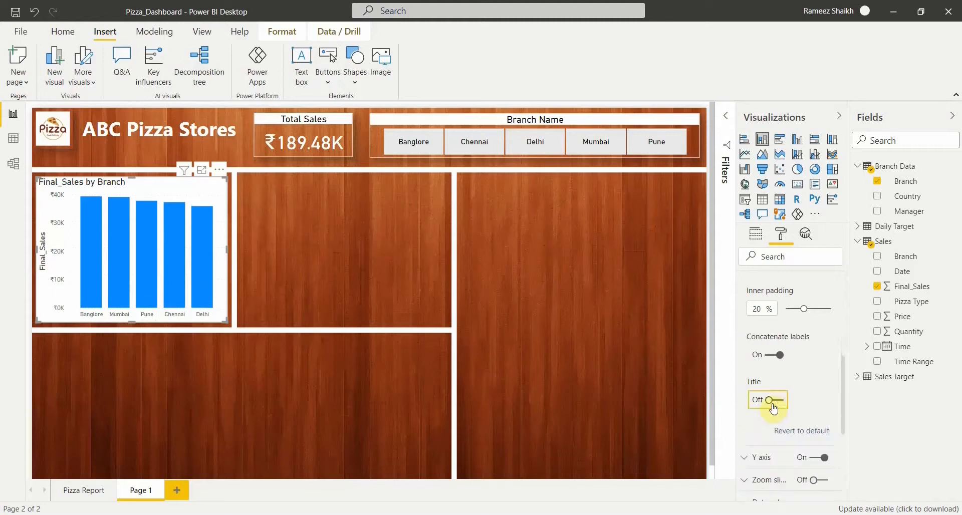
{"action": "left_click", "coordinate": [772, 355]}
Step: Set the X axis label color of the column chart to white
{"action": "scroll", "coordinate": [804, 415], "scroll_direction": "up", "scroll_amount": 4}
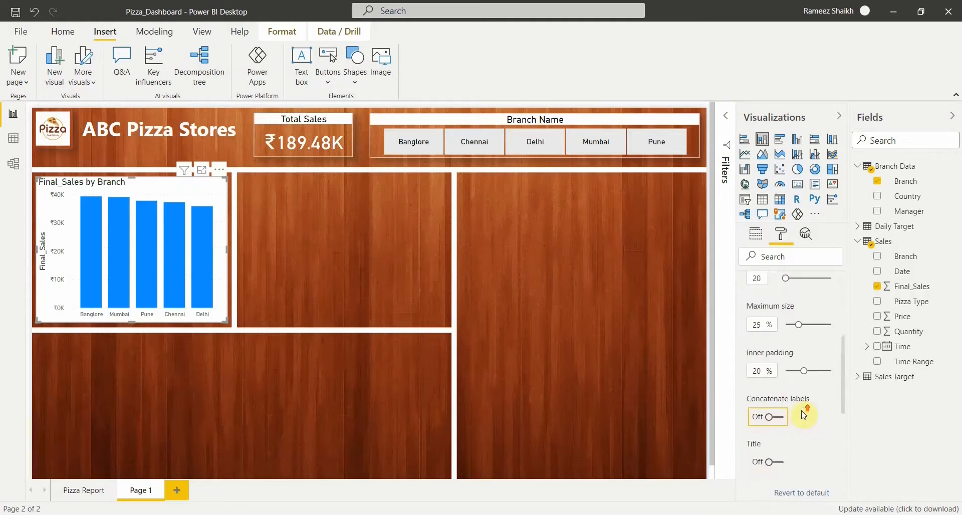
{"action": "scroll", "coordinate": [804, 415], "scroll_direction": "up", "scroll_amount": 3}
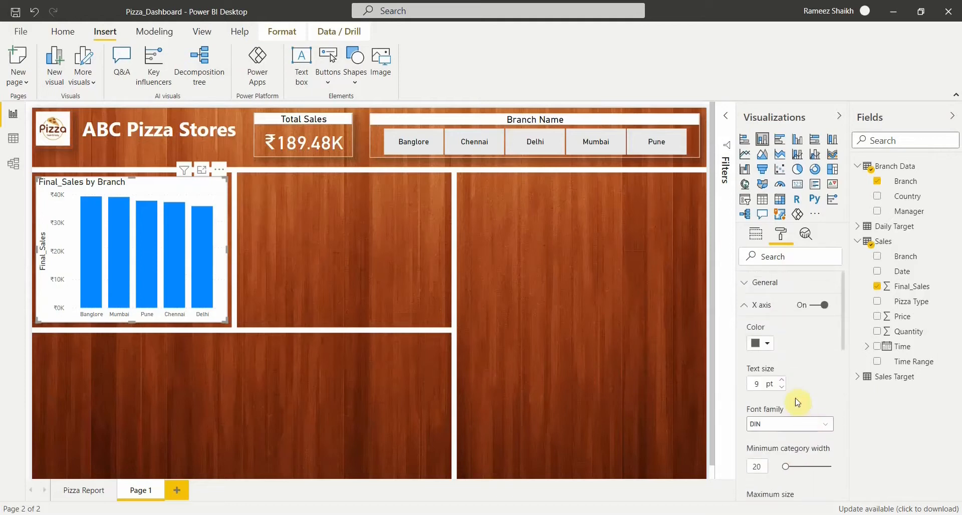
{"action": "left_click", "coordinate": [767, 343]}
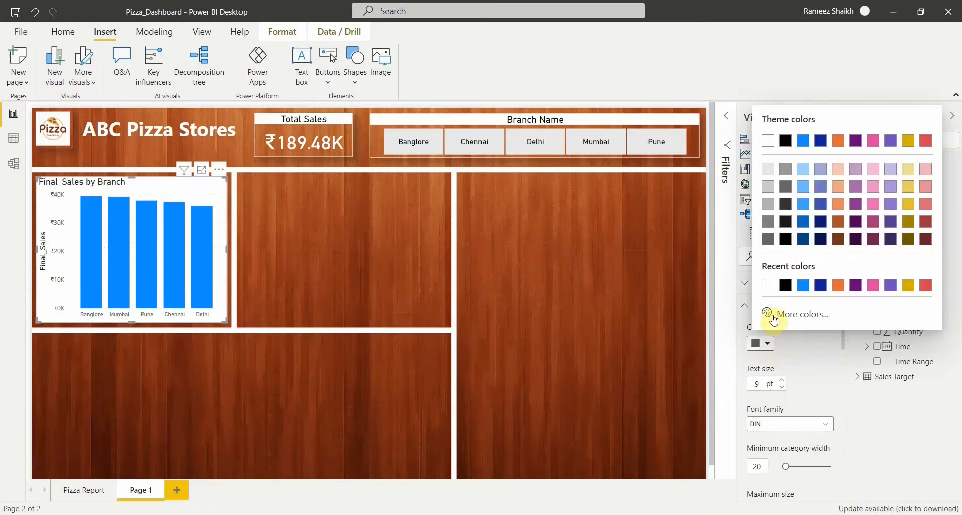
{"action": "left_click", "coordinate": [767, 285]}
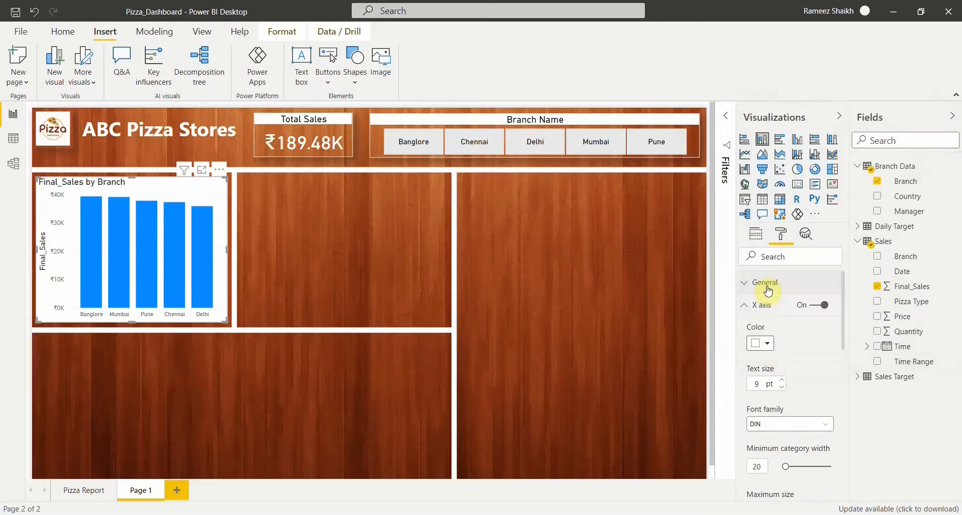
{"action": "left_click", "coordinate": [751, 312]}
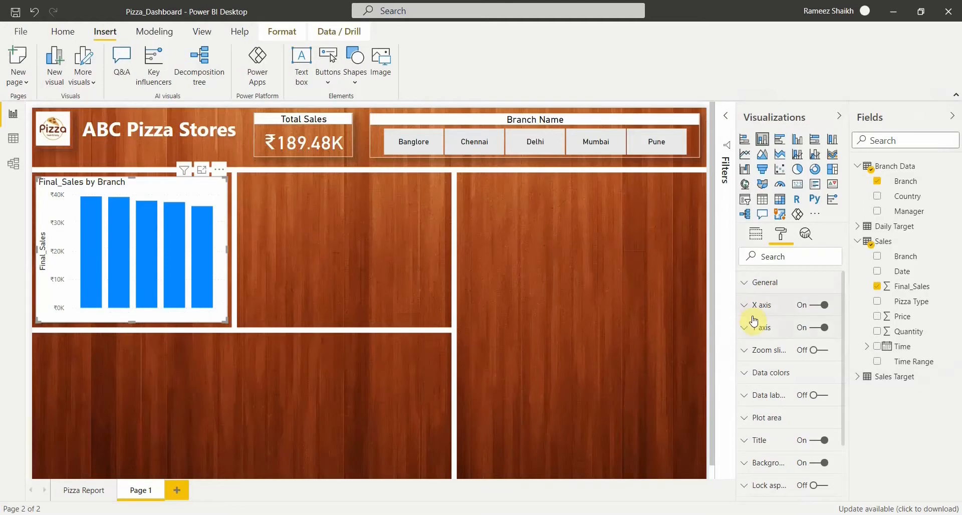
Step: Try the Log scale type on the chart's Y axis and set it back to Linear
{"action": "left_click", "coordinate": [762, 331]}
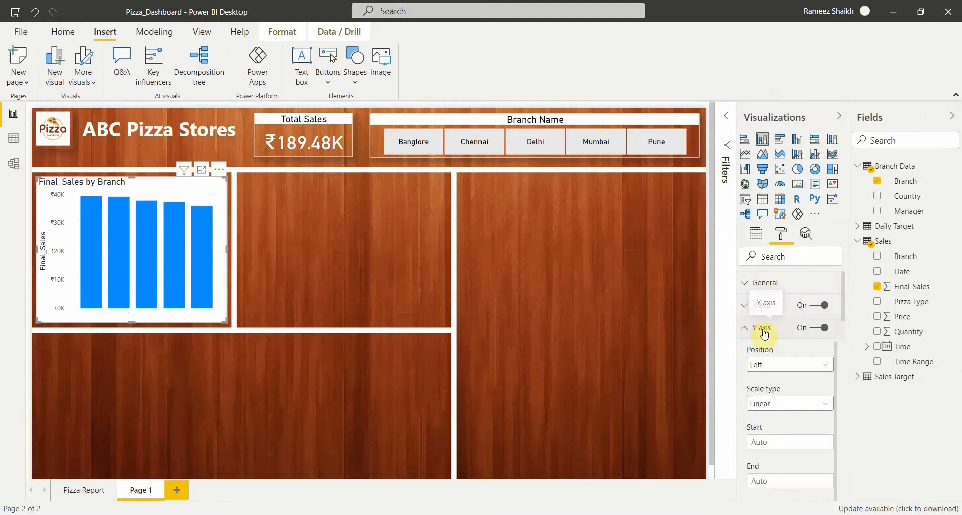
{"action": "left_click", "coordinate": [780, 405]}
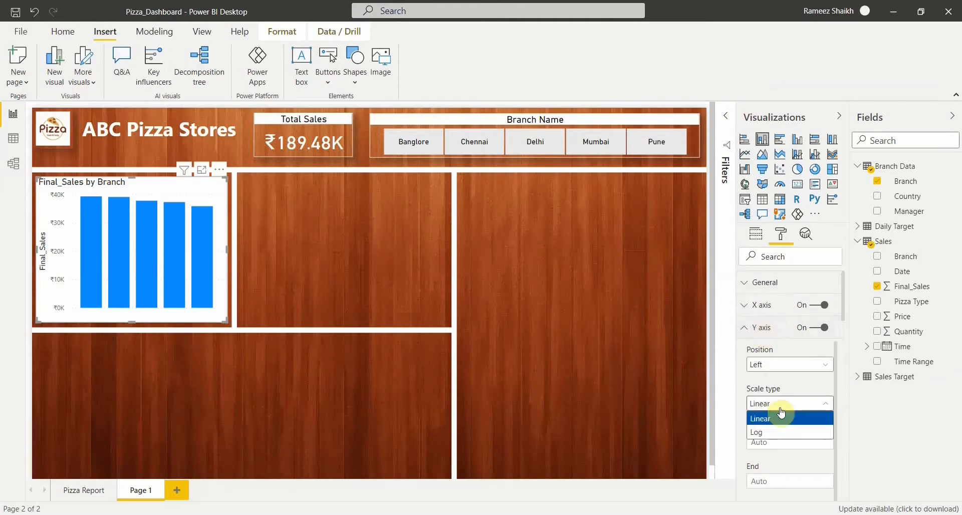
{"action": "left_click", "coordinate": [776, 432]}
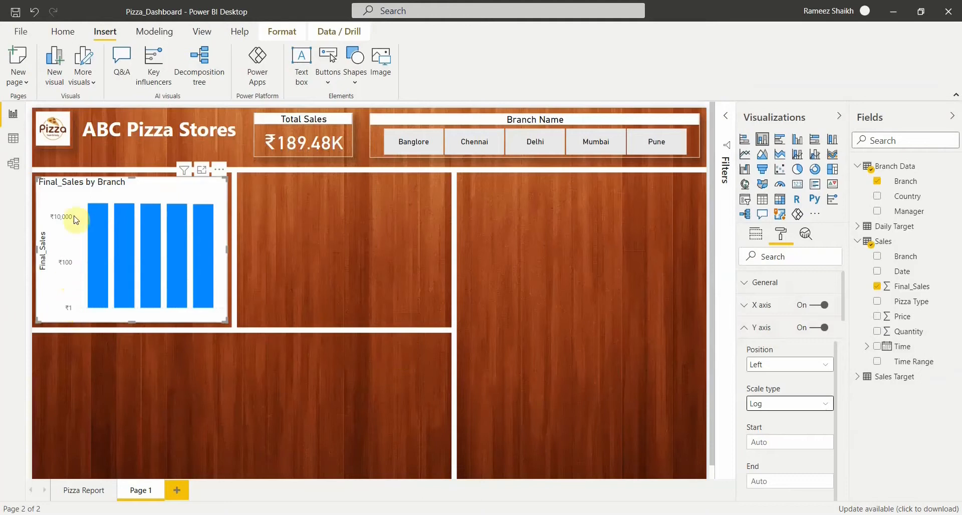
{"action": "left_click", "coordinate": [771, 405]}
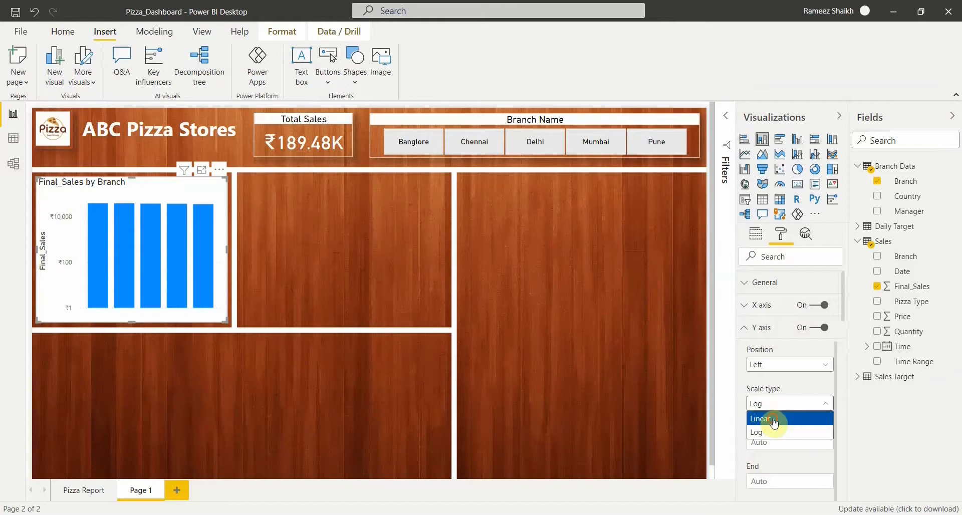
{"action": "left_click", "coordinate": [773, 419]}
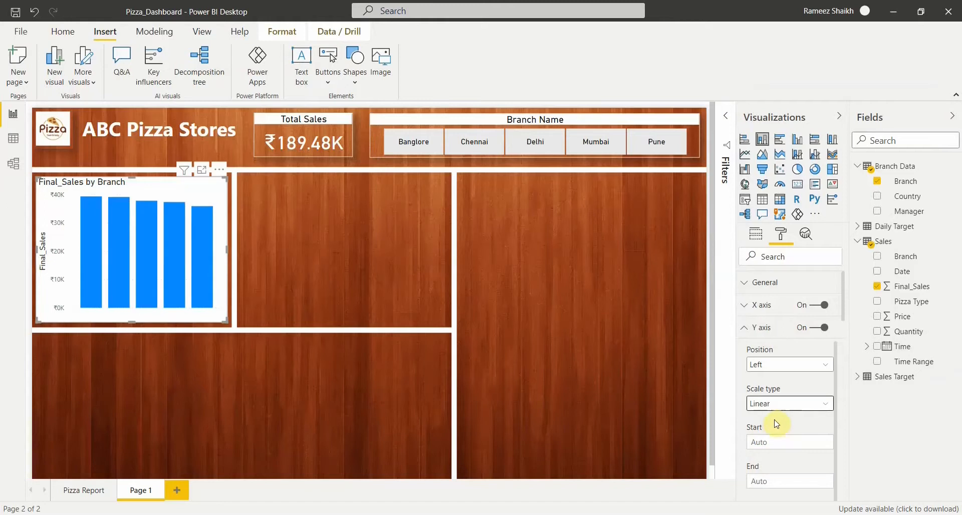
Step: Format the column chart's Y axis labels with white color, 10 pt text and the DIN font family
{"action": "scroll", "coordinate": [776, 423], "scroll_direction": "down", "scroll_amount": 4}
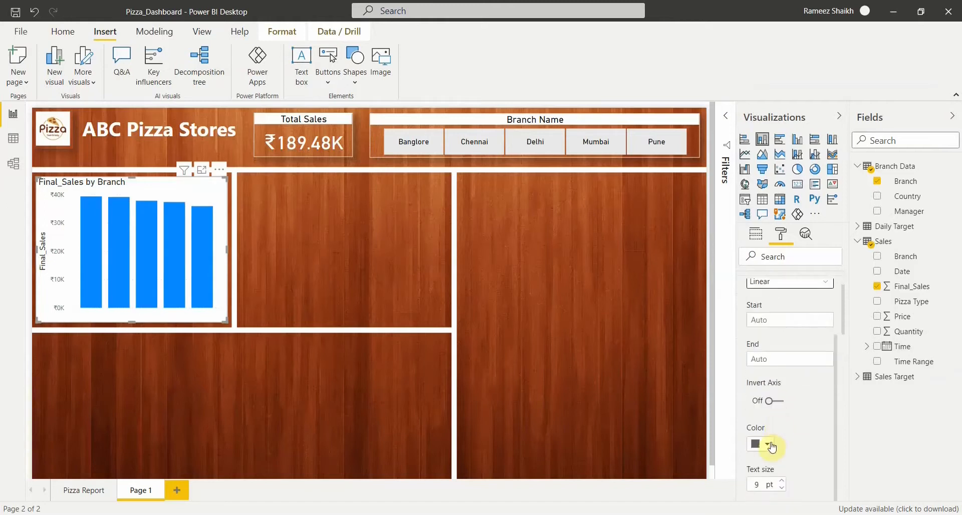
{"action": "left_click", "coordinate": [769, 444]}
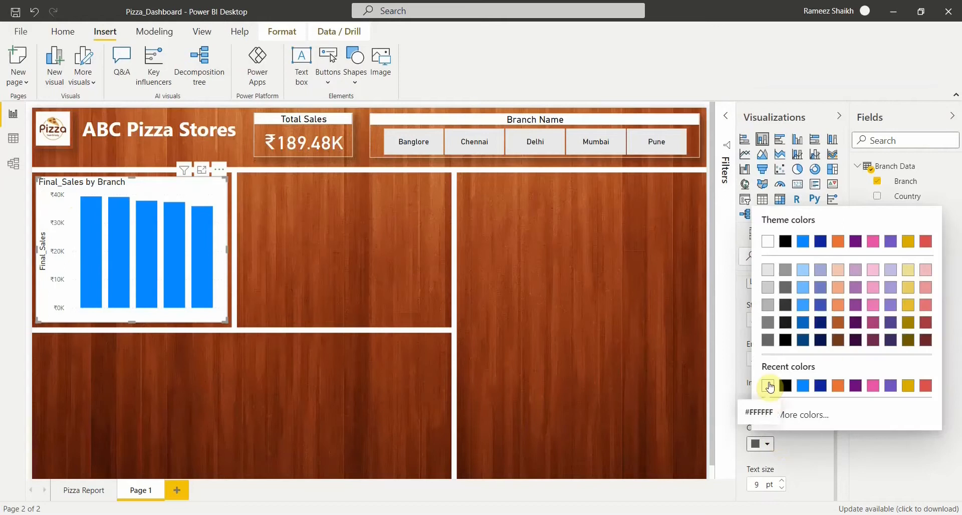
{"action": "left_click", "coordinate": [769, 386]}
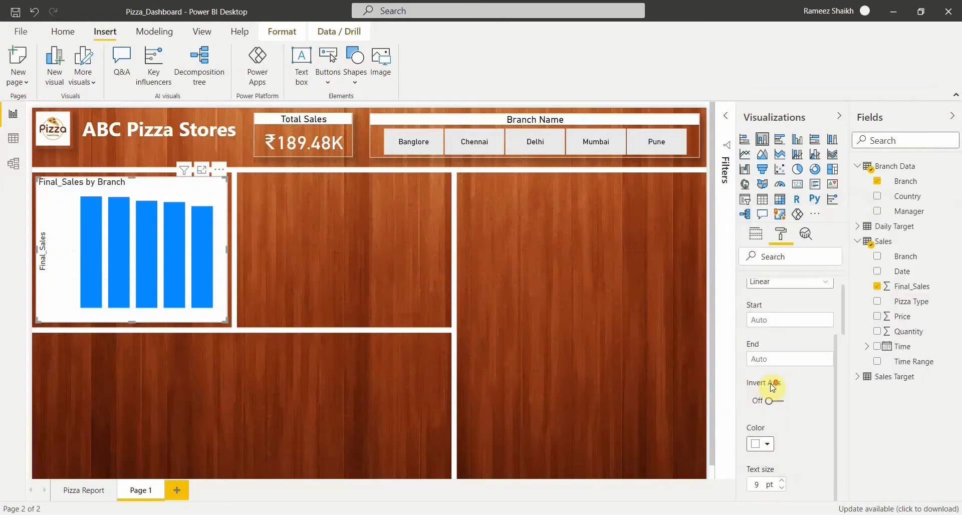
{"action": "scroll", "coordinate": [781, 426], "scroll_direction": "down", "scroll_amount": 2}
{"action": "left_click", "coordinate": [782, 418]}
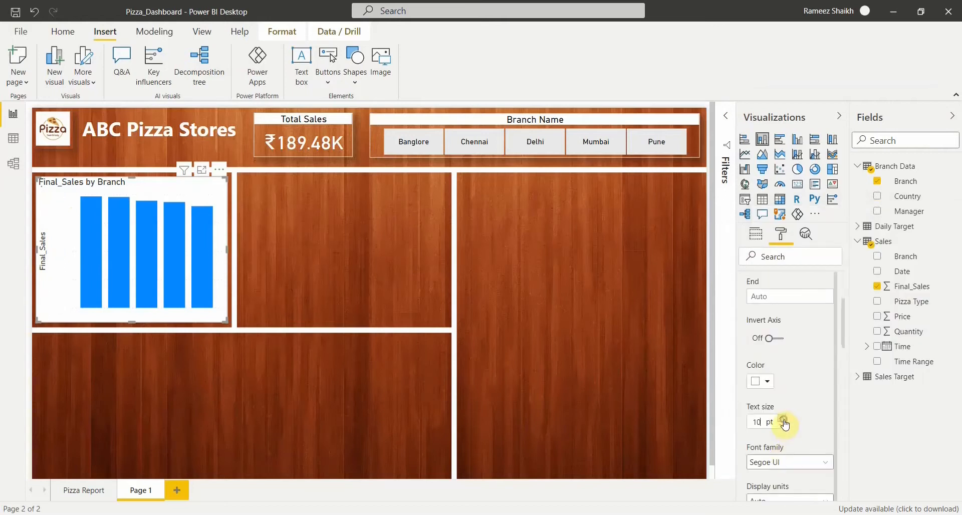
{"action": "left_click", "coordinate": [784, 467]}
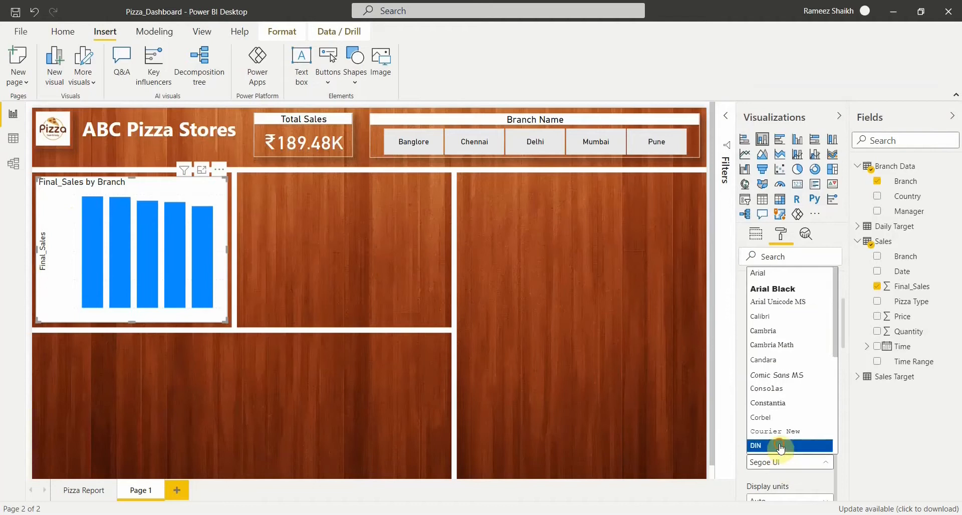
{"action": "left_click", "coordinate": [779, 446]}
Step: Turn off the Y axis title and the background of the column chart
{"action": "scroll", "coordinate": [780, 448], "scroll_direction": "down", "scroll_amount": 2}
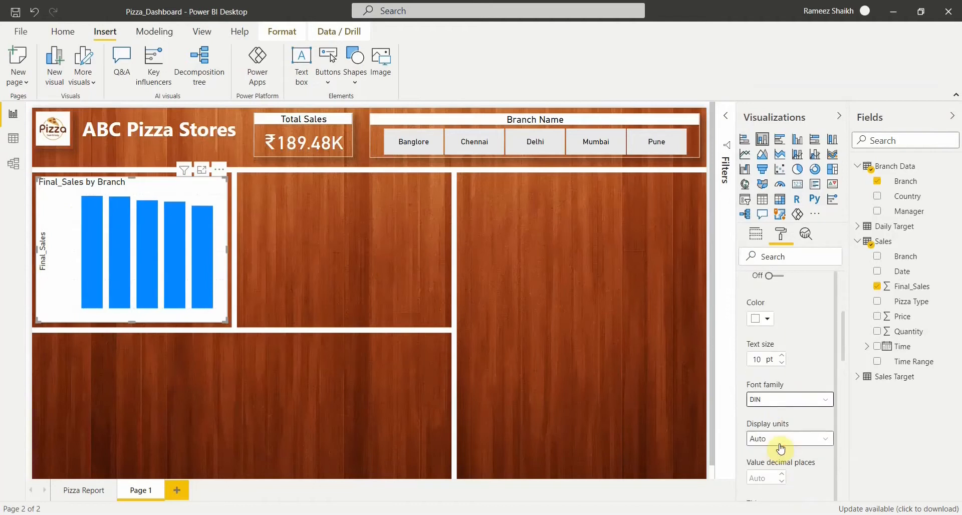
{"action": "scroll", "coordinate": [780, 445], "scroll_direction": "down", "scroll_amount": 2}
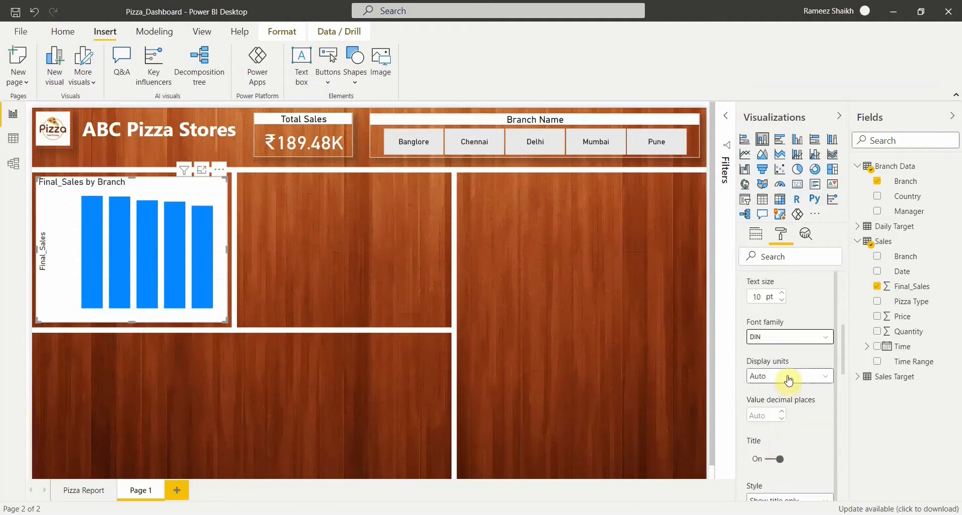
{"action": "scroll", "coordinate": [793, 396], "scroll_direction": "down", "scroll_amount": 2}
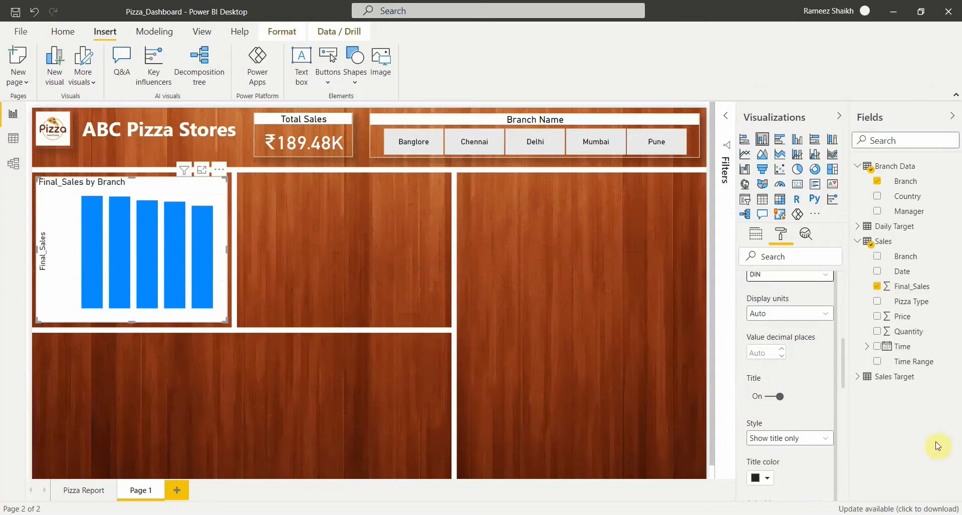
{"action": "left_click", "coordinate": [776, 396]}
{"action": "scroll", "coordinate": [805, 350], "scroll_direction": "up", "scroll_amount": 10}
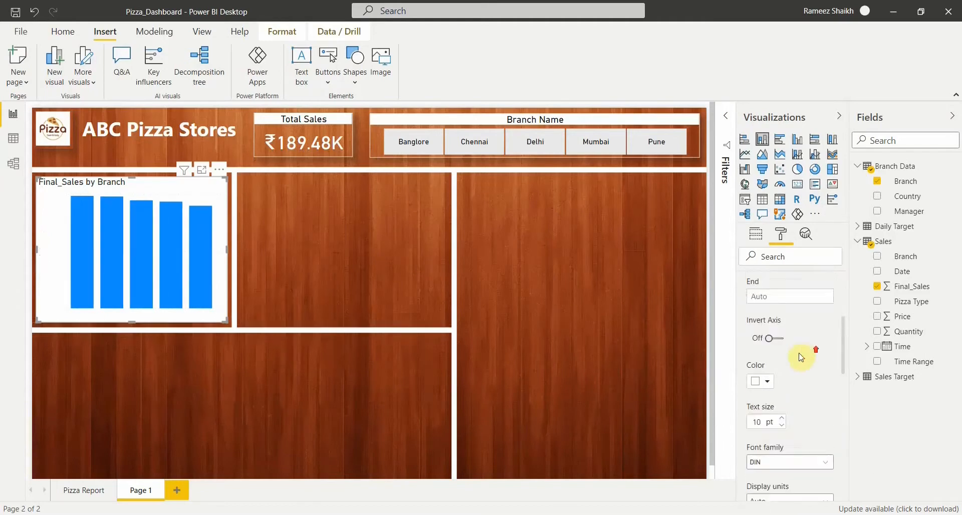
{"action": "scroll", "coordinate": [761, 372], "scroll_direction": "up", "scroll_amount": 5}
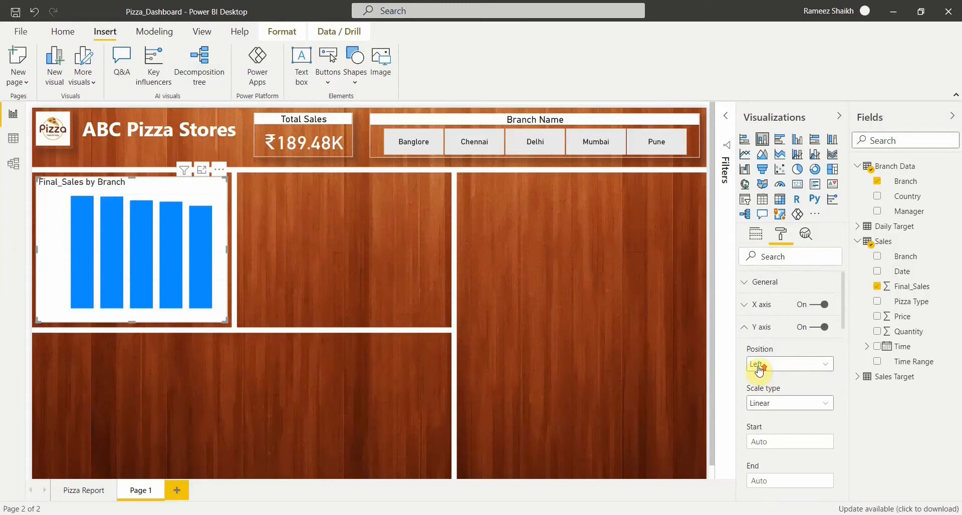
{"action": "left_click", "coordinate": [763, 326]}
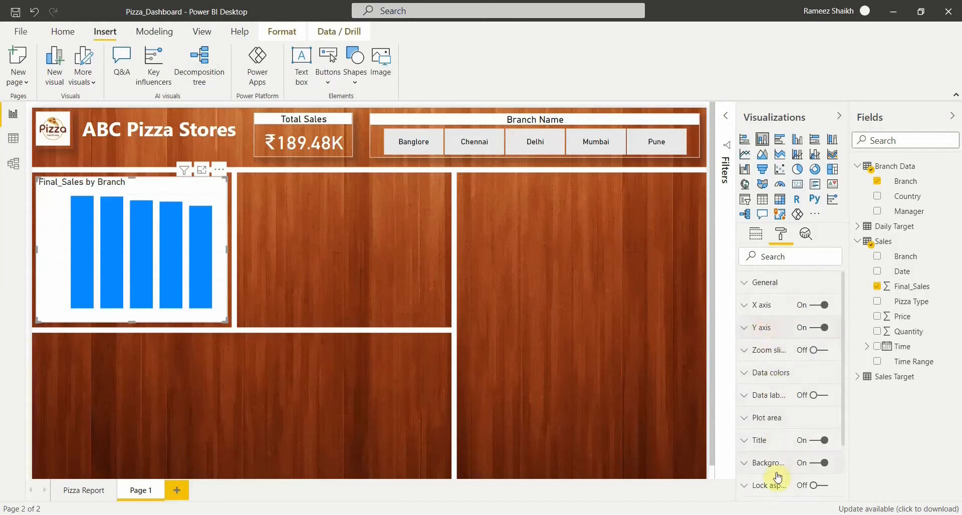
{"action": "left_click", "coordinate": [812, 466]}
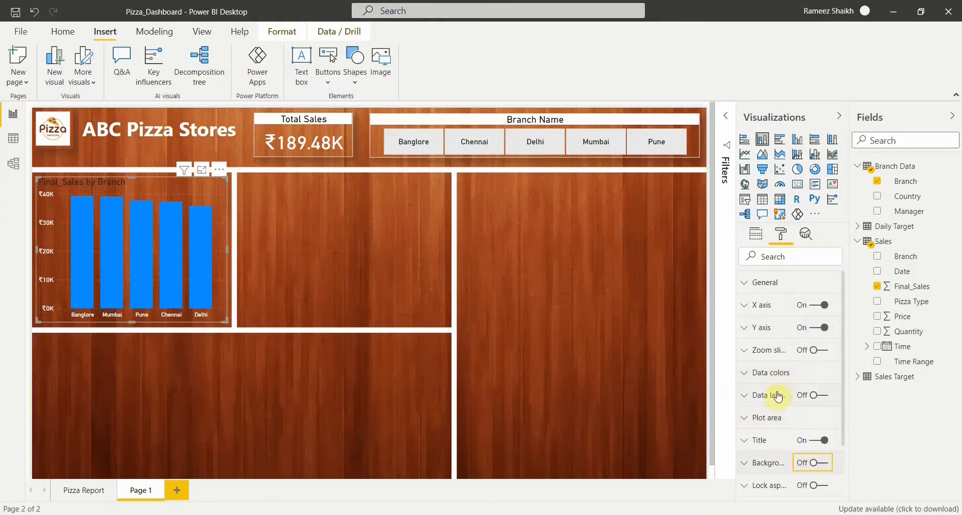
Step: Set the default data color of the chart's columns to light gray
{"action": "left_click", "coordinate": [776, 374]}
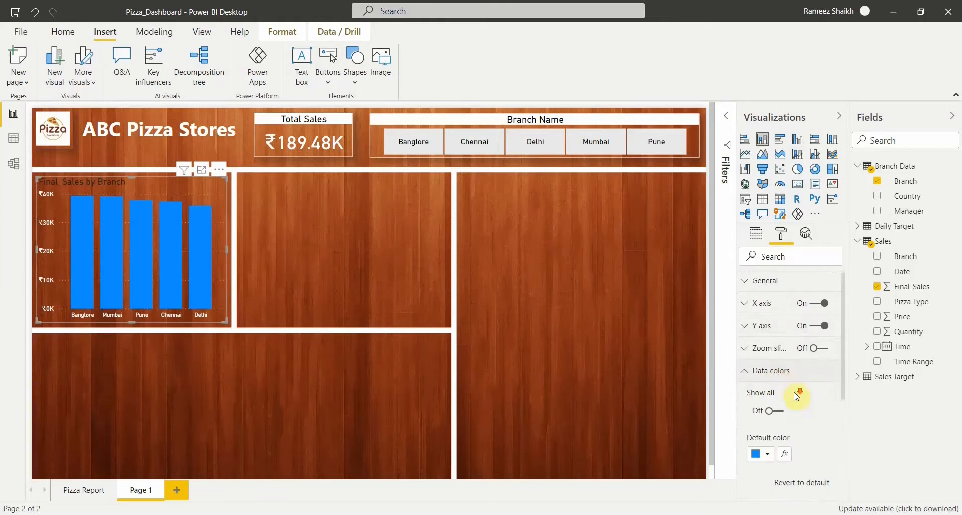
{"action": "scroll", "coordinate": [797, 395], "scroll_direction": "down", "scroll_amount": 2}
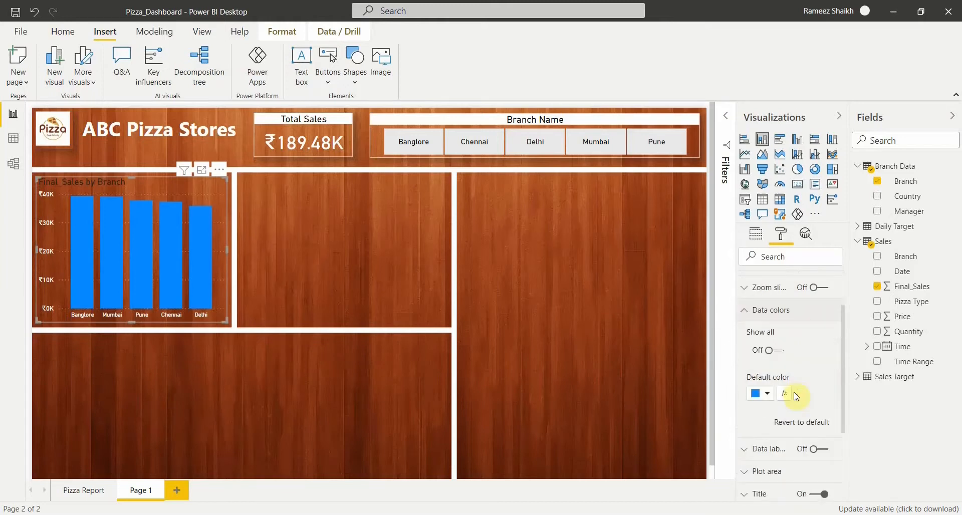
{"action": "left_click", "coordinate": [767, 394]}
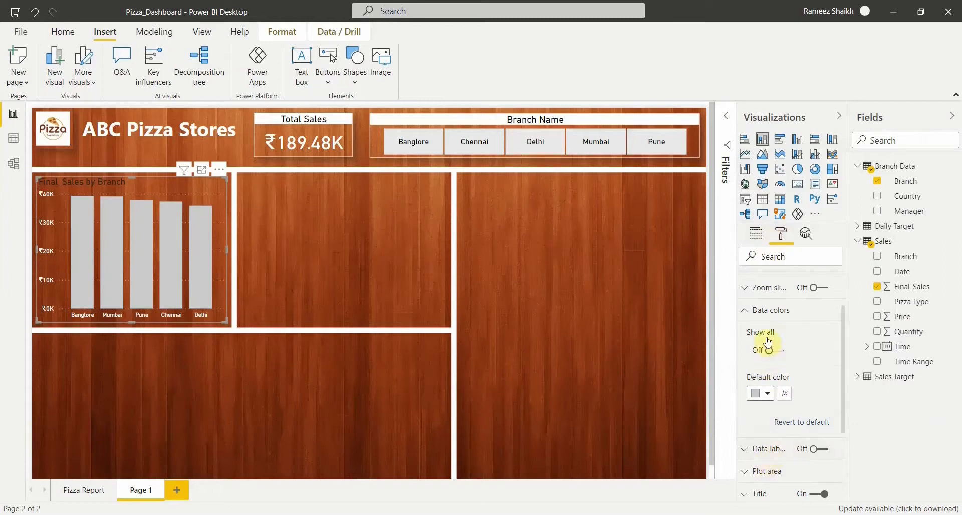
{"action": "left_click", "coordinate": [765, 314]}
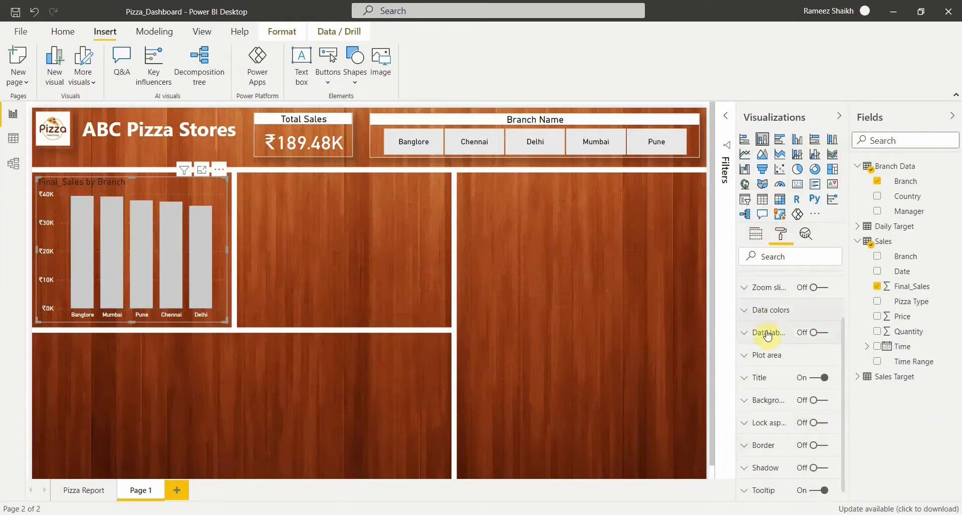
Step: Turn on data labels for the column chart and set their color to black
{"action": "left_click", "coordinate": [822, 333]}
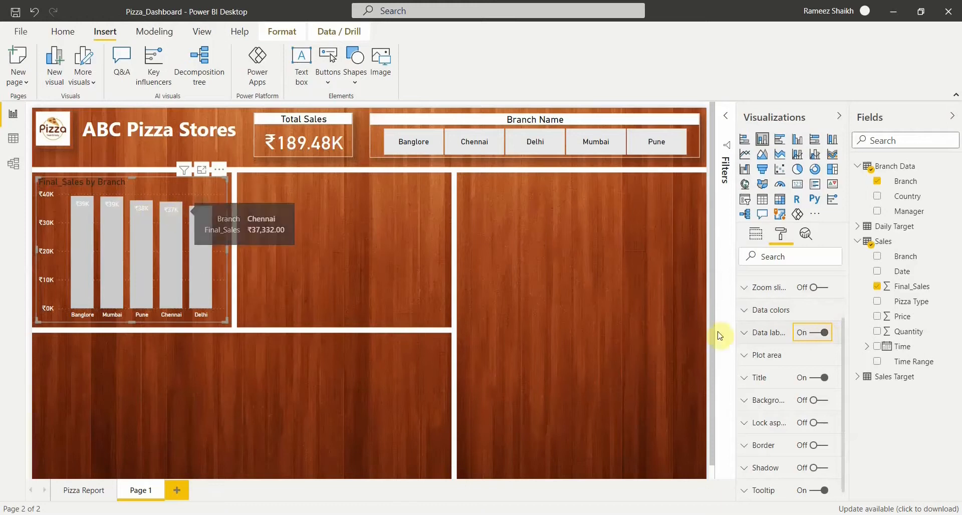
{"action": "left_click", "coordinate": [743, 333]}
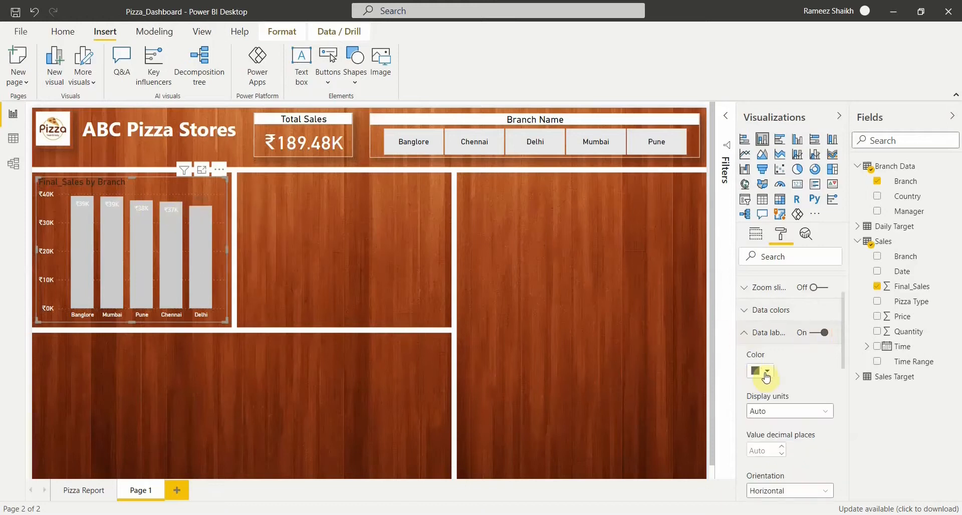
{"action": "left_click", "coordinate": [766, 373]}
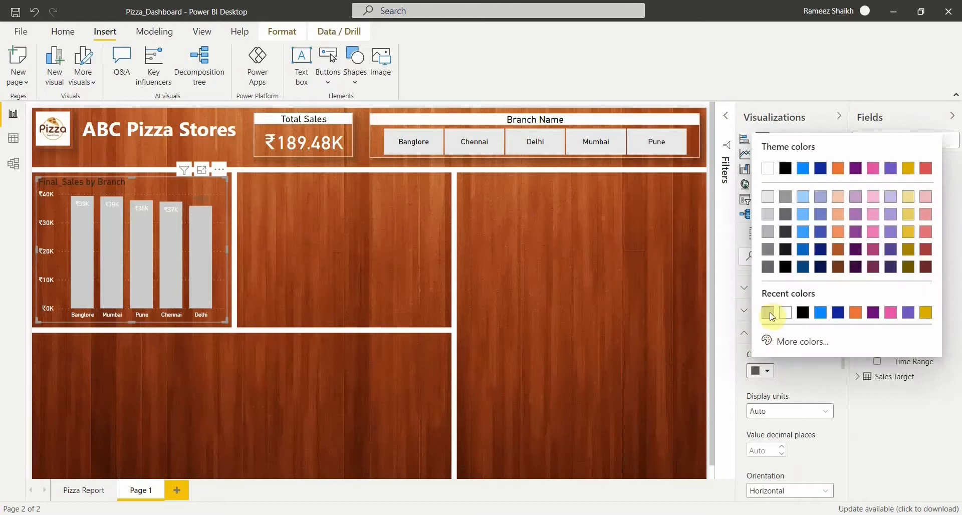
{"action": "left_click", "coordinate": [786, 269]}
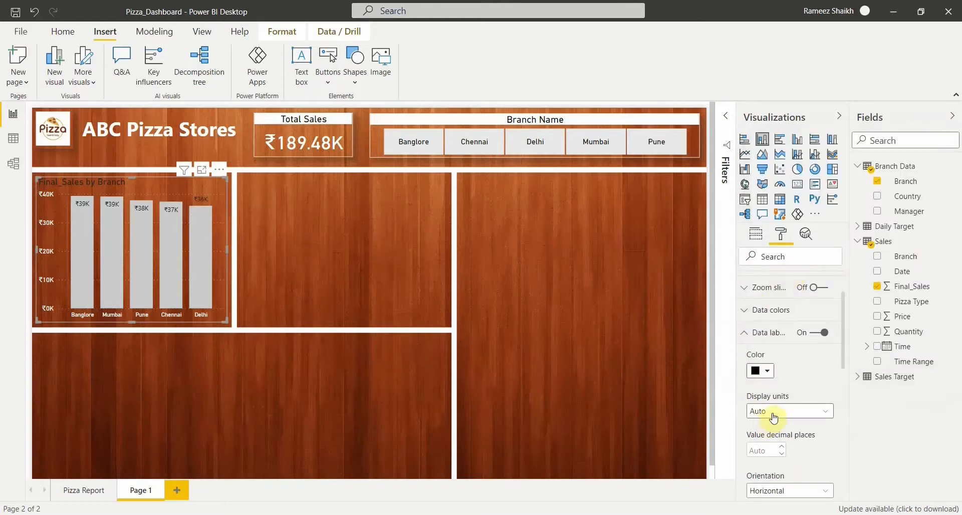
Step: Set the position of the chart's data labels to Inside end
{"action": "scroll", "coordinate": [775, 448], "scroll_direction": "down", "scroll_amount": 1}
{"action": "scroll", "coordinate": [776, 448], "scroll_direction": "down", "scroll_amount": 1}
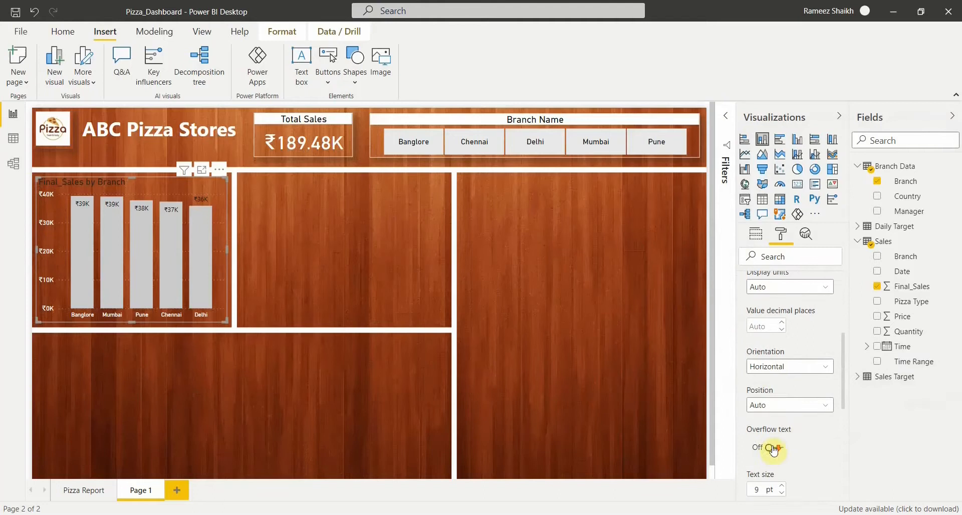
{"action": "left_click", "coordinate": [787, 403]}
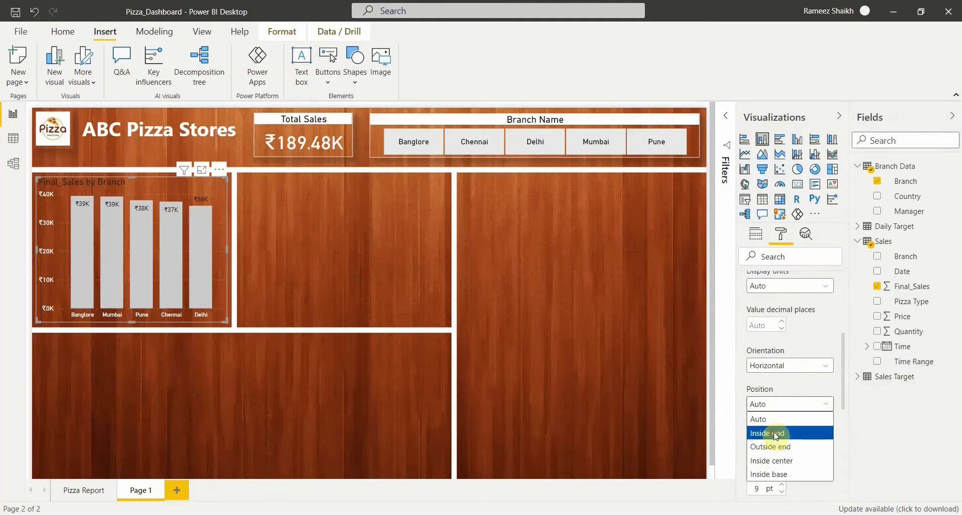
{"action": "left_click", "coordinate": [774, 434]}
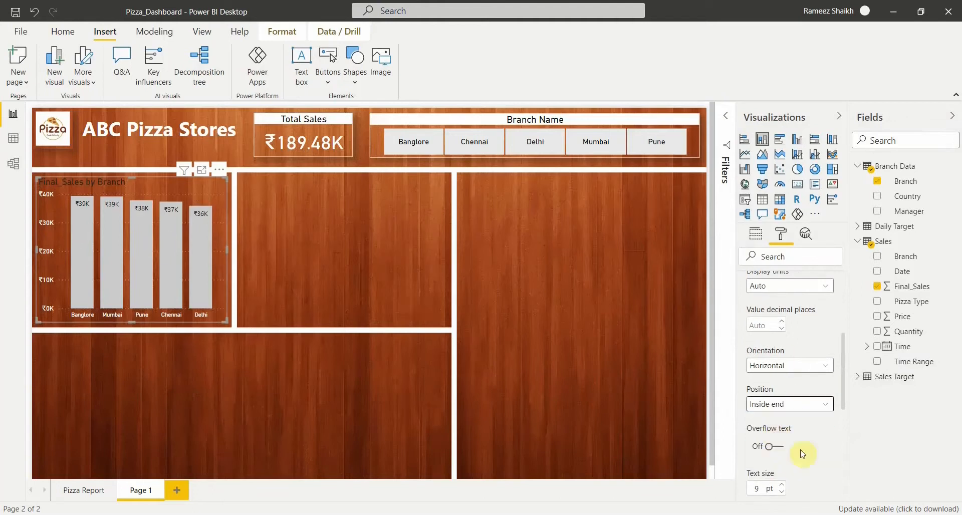
Step: Set the data labels' text size to 11 pt and their font family to DIN
{"action": "left_click", "coordinate": [782, 484]}
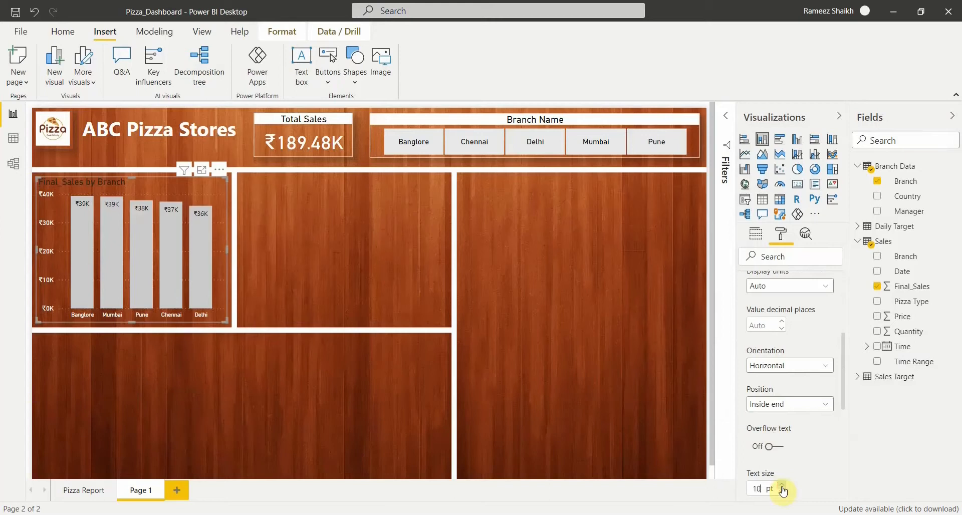
{"action": "left_click", "coordinate": [782, 485]}
{"action": "scroll", "coordinate": [782, 488], "scroll_direction": "down", "scroll_amount": 5}
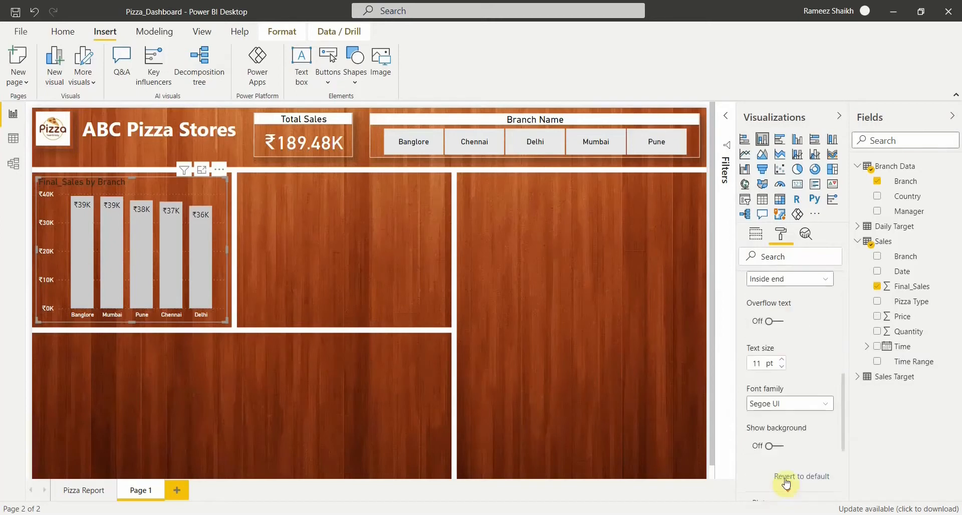
{"action": "left_click", "coordinate": [785, 404]}
{"action": "left_click", "coordinate": [776, 387]}
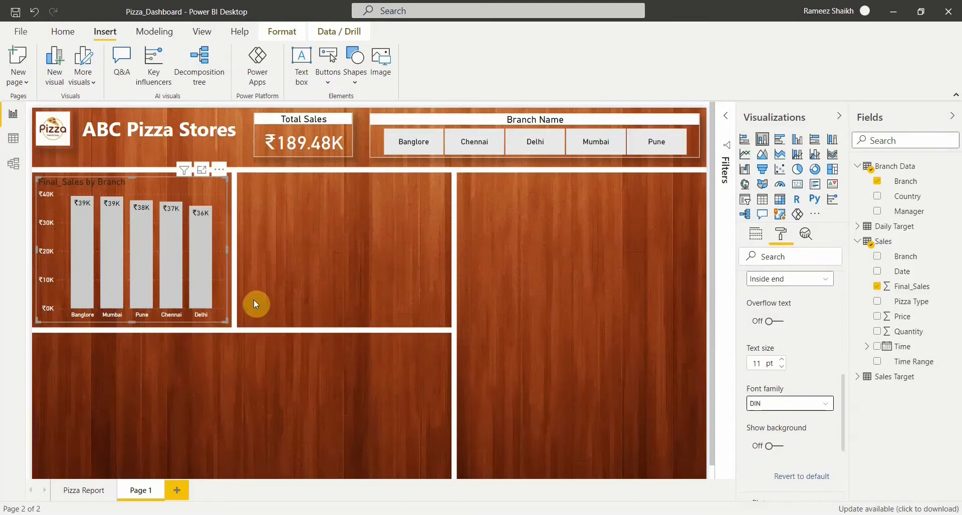
{"action": "scroll", "coordinate": [773, 369], "scroll_direction": "up", "scroll_amount": 6}
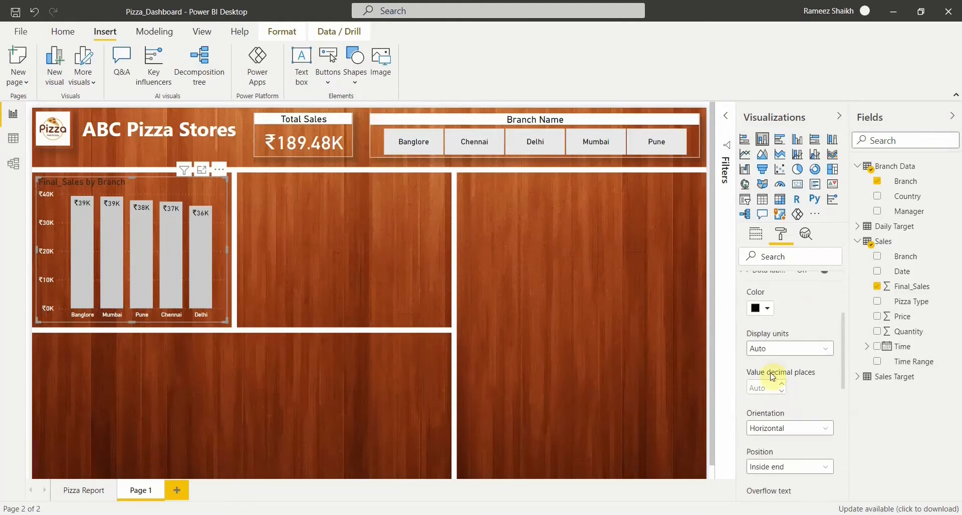
{"action": "left_click", "coordinate": [759, 398]}
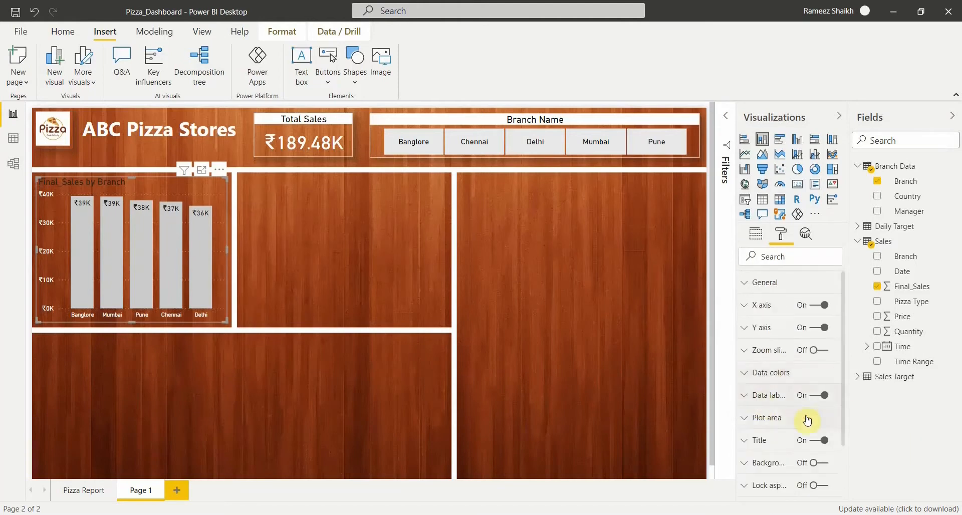
Step: Shorten the column chart's title text to "Sales by Branch"
{"action": "scroll", "coordinate": [776, 419], "scroll_direction": "down", "scroll_amount": 2}
{"action": "left_click", "coordinate": [766, 379]}
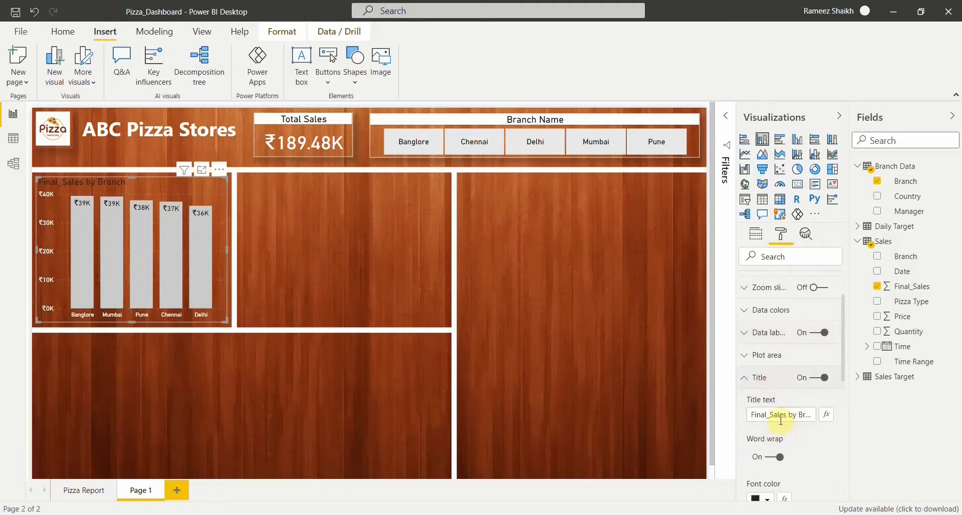
{"action": "left_click_drag", "start_coordinate": [771, 414], "coordinate": [730, 415]}
{"action": "key", "text": "BackSpace"}
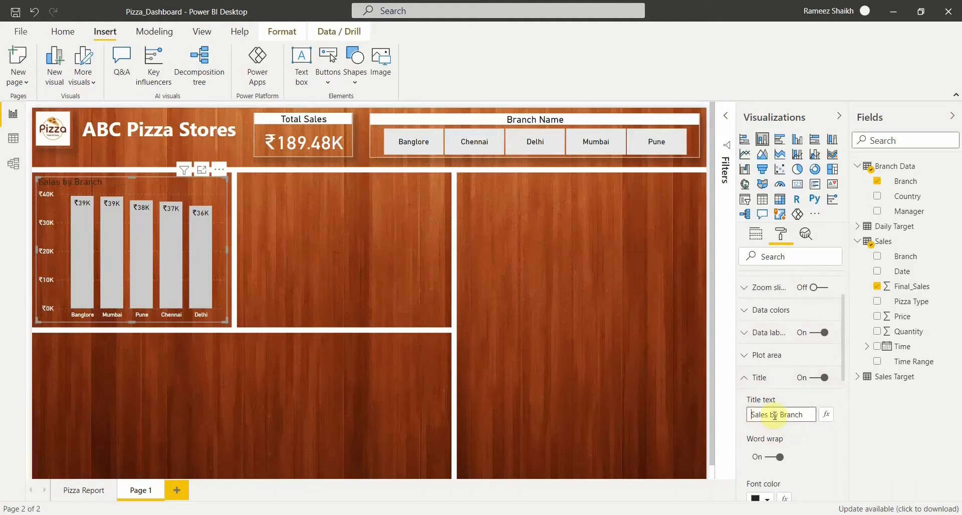
Step: Set the background color of the Sales by Branch chart title to white
{"action": "scroll", "coordinate": [809, 441], "scroll_direction": "down", "scroll_amount": 5}
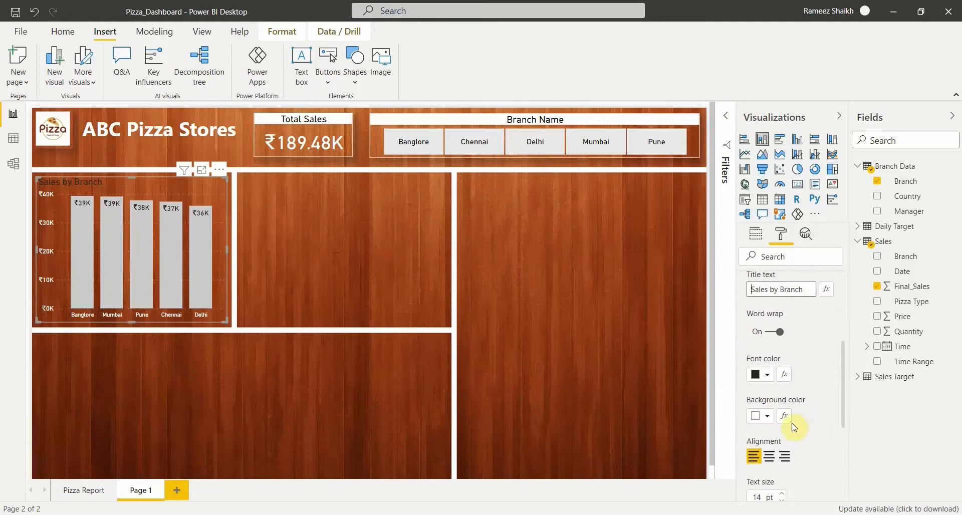
{"action": "left_click", "coordinate": [766, 420]}
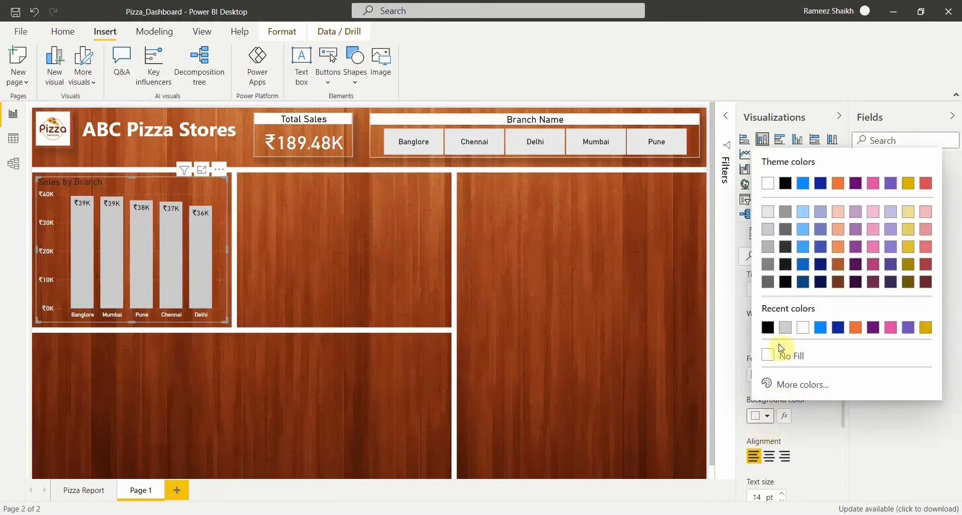
{"action": "left_click", "coordinate": [802, 327]}
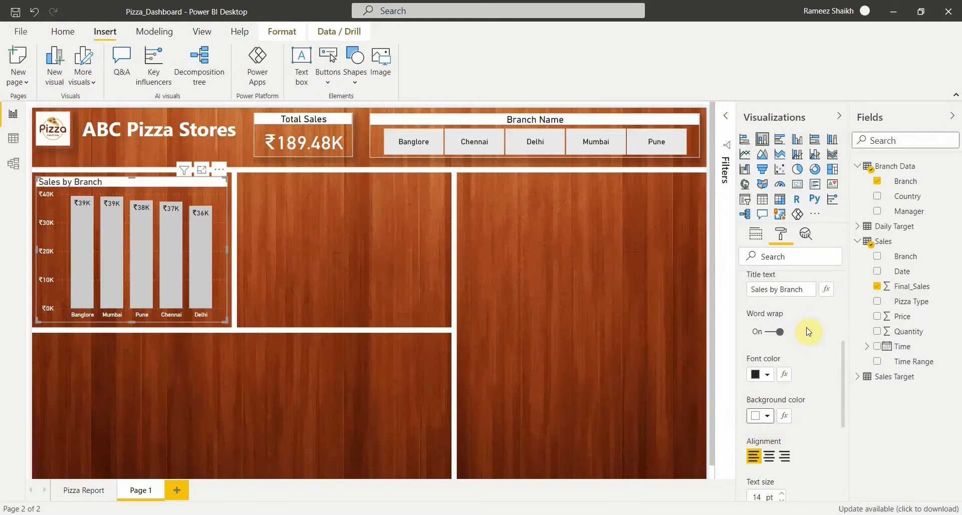
Step: Center the Sales by Branch chart title and set its text size to 15 pt
{"action": "left_click", "coordinate": [769, 455]}
{"action": "scroll", "coordinate": [774, 457], "scroll_direction": "down", "scroll_amount": 1}
{"action": "left_click", "coordinate": [782, 430]}
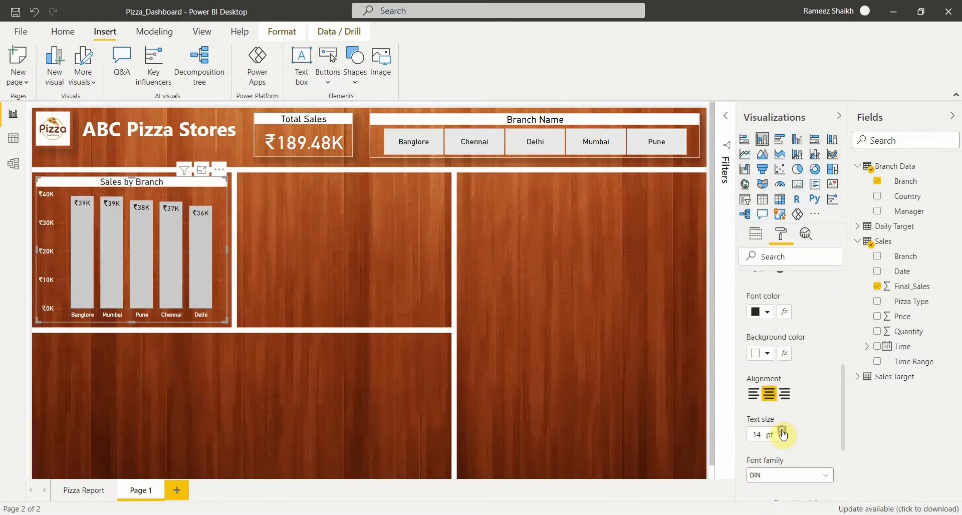
{"action": "scroll", "coordinate": [784, 433], "scroll_direction": "down", "scroll_amount": 1}
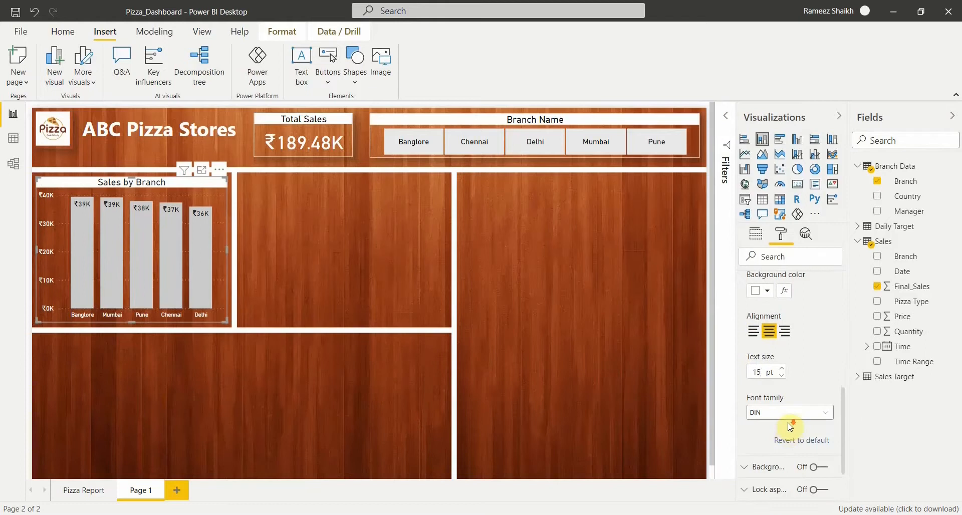
Step: Turn on the border of the Sales by Branch chart and set the border color to white
{"action": "scroll", "coordinate": [784, 434], "scroll_direction": "down", "scroll_amount": 1}
{"action": "scroll", "coordinate": [692, 460], "scroll_direction": "down", "scroll_amount": 1}
{"action": "left_click", "coordinate": [757, 450]}
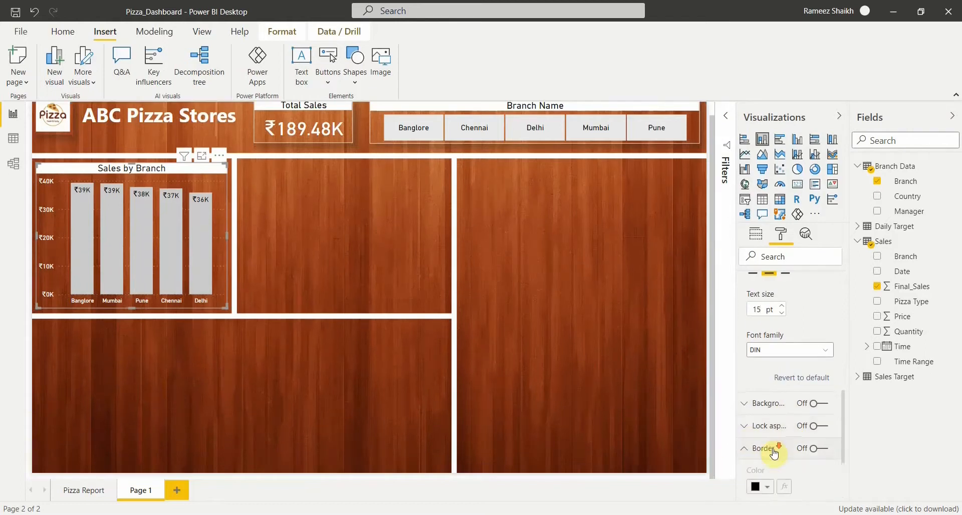
{"action": "scroll", "coordinate": [776, 450], "scroll_direction": "down", "scroll_amount": 1}
{"action": "left_click", "coordinate": [820, 387]}
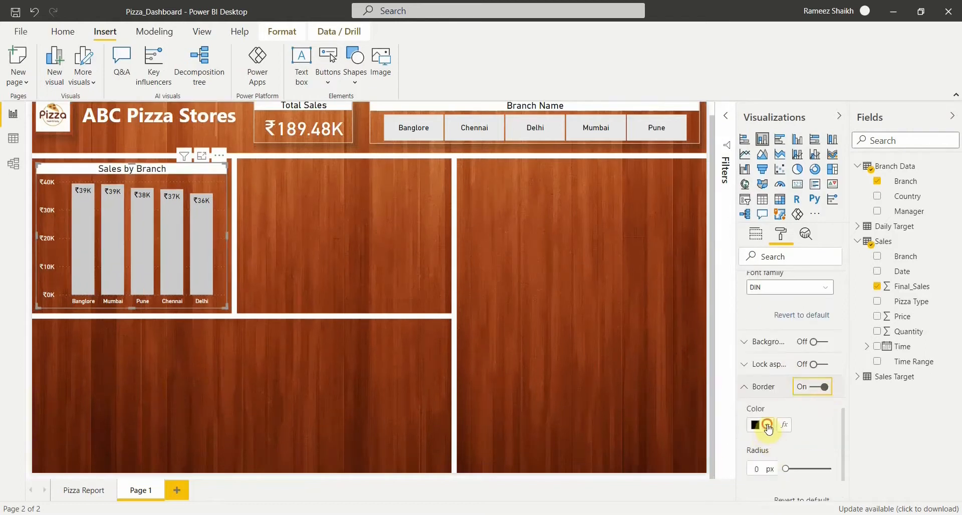
{"action": "left_click", "coordinate": [760, 425]}
{"action": "left_click", "coordinate": [768, 366]}
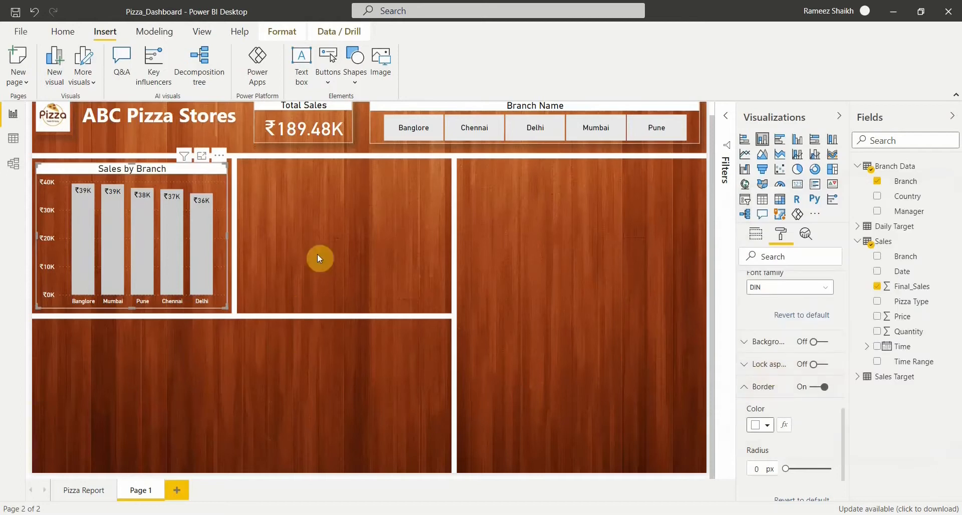
{"action": "scroll", "coordinate": [765, 393], "scroll_direction": "up", "scroll_amount": 2}
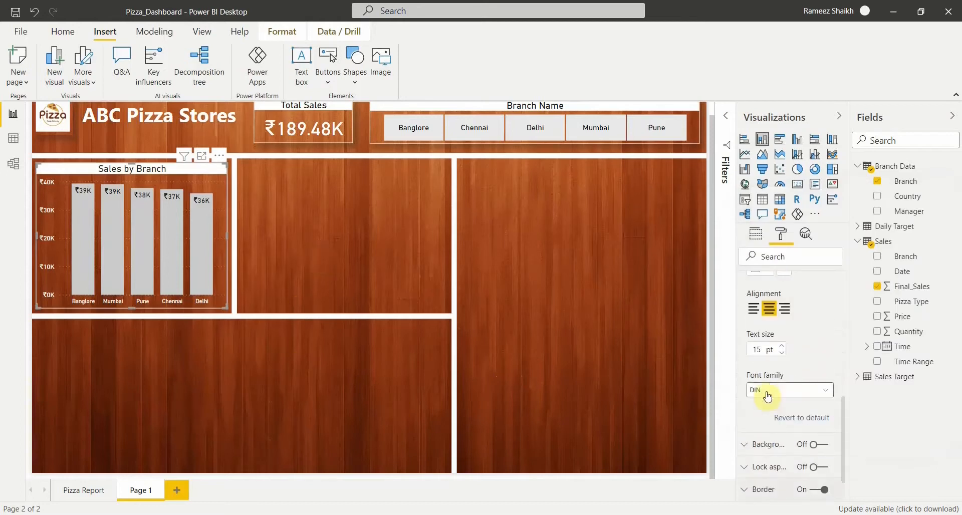
{"action": "scroll", "coordinate": [753, 451], "scroll_direction": "up", "scroll_amount": 4}
{"action": "left_click", "coordinate": [759, 295]}
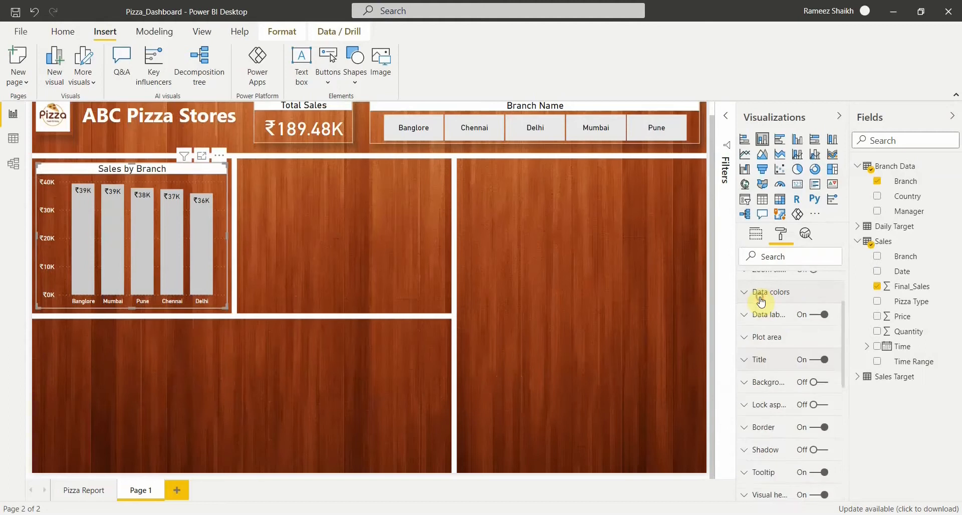
{"action": "scroll", "coordinate": [759, 341], "scroll_direction": "up", "scroll_amount": 2}
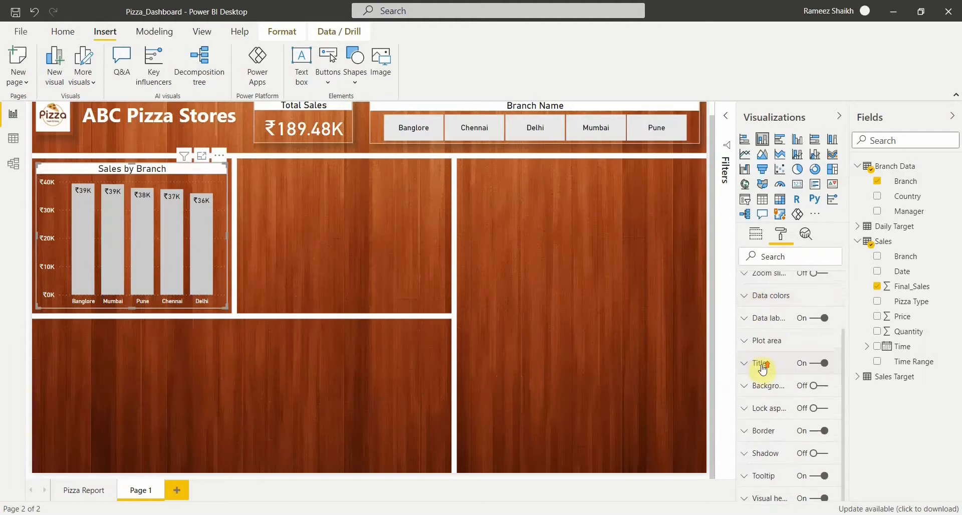
{"action": "left_click", "coordinate": [344, 239]}
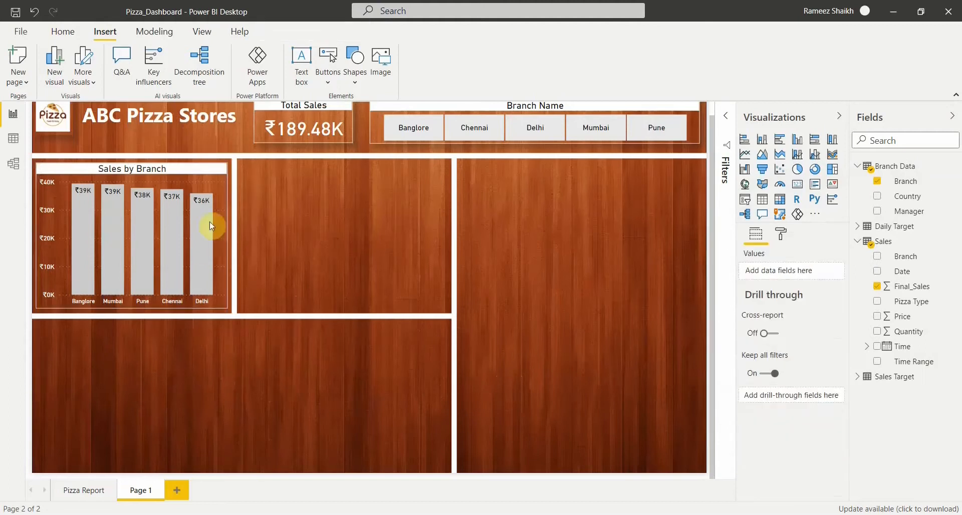
Step: Turn off the Y axis gridlines of the Sales by Branch chart
{"action": "left_click", "coordinate": [212, 170]}
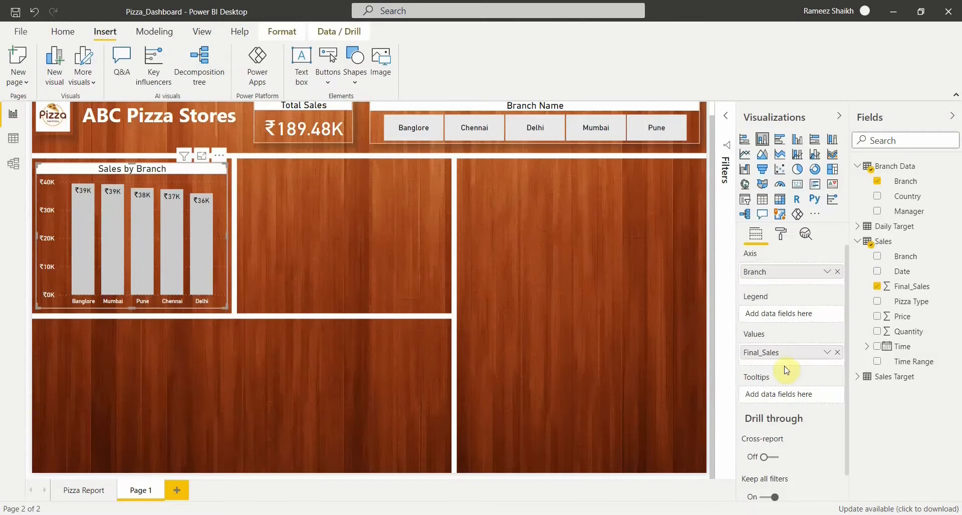
{"action": "left_click", "coordinate": [781, 235]}
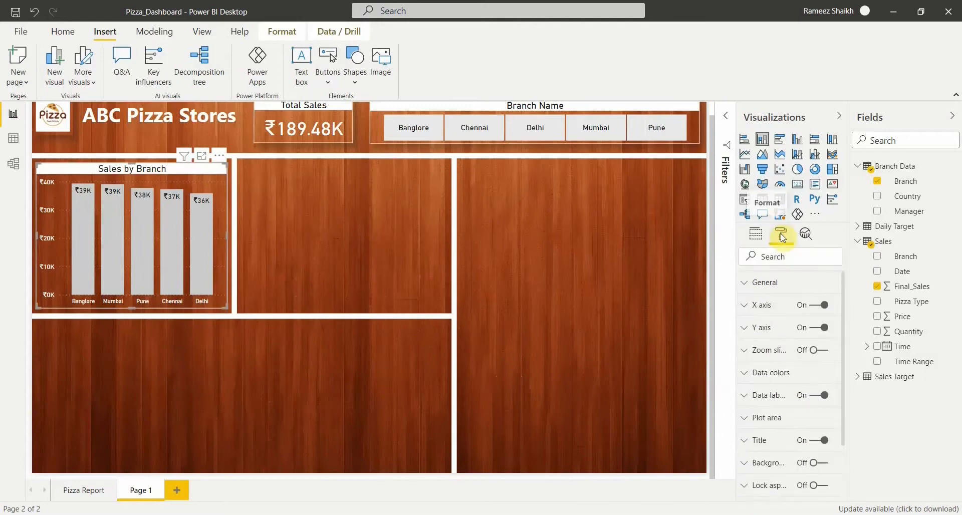
{"action": "left_click", "coordinate": [774, 328]}
{"action": "scroll", "coordinate": [788, 408], "scroll_direction": "down", "scroll_amount": 5}
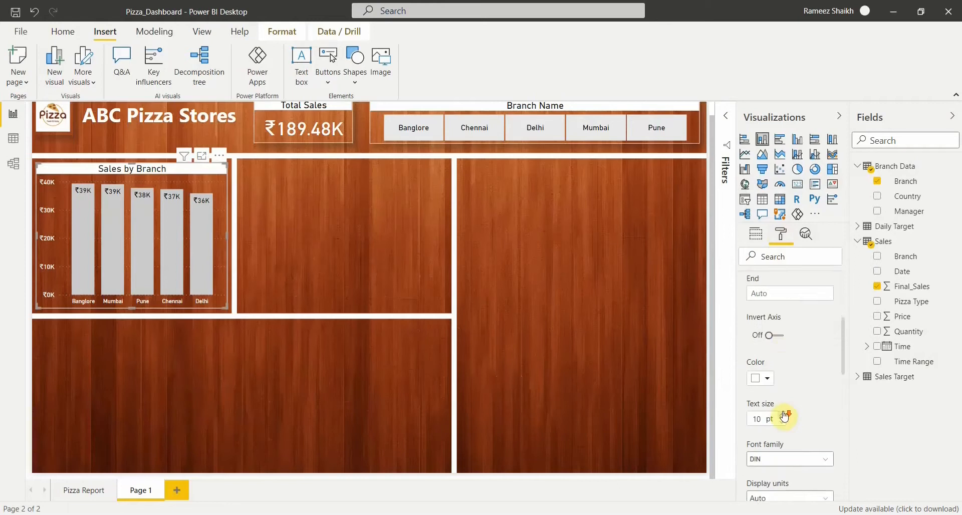
{"action": "scroll", "coordinate": [784, 417], "scroll_direction": "down", "scroll_amount": 8}
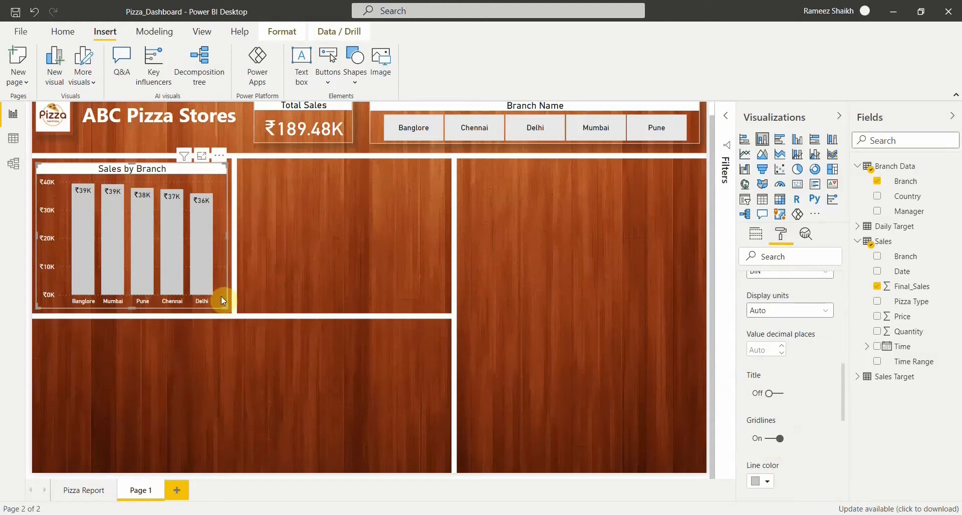
{"action": "left_click", "coordinate": [773, 440]}
{"action": "scroll", "coordinate": [826, 431], "scroll_direction": "up", "scroll_amount": 3}
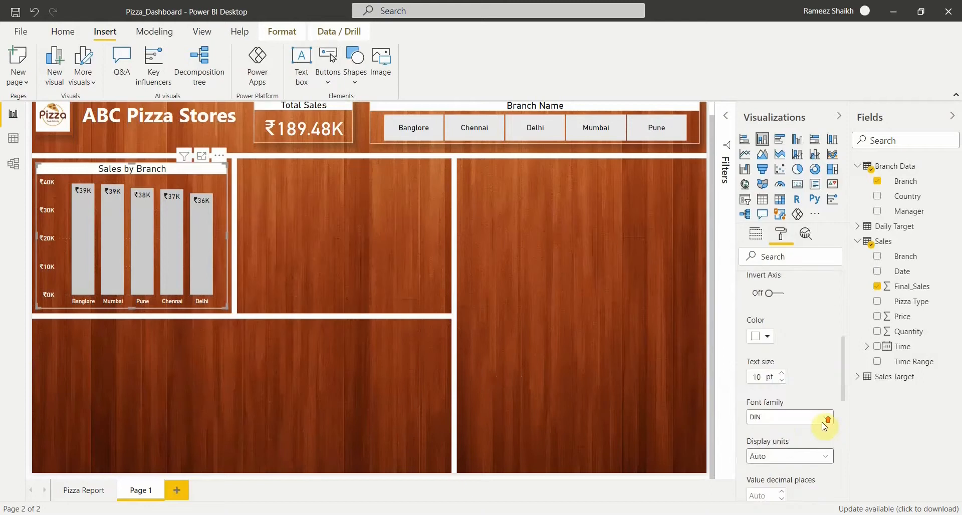
{"action": "scroll", "coordinate": [781, 401], "scroll_direction": "up", "scroll_amount": 10}
{"action": "left_click", "coordinate": [758, 331]}
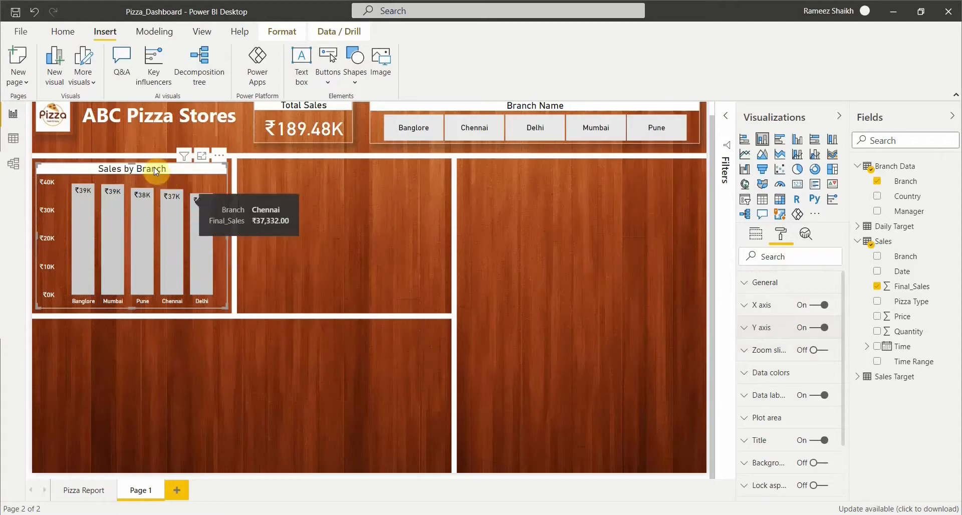
Step: Duplicate the Sales by Branch chart and fit the copy into the empty section below it, widened to the vertical divider line
{"action": "left_click", "coordinate": [74, 491]}
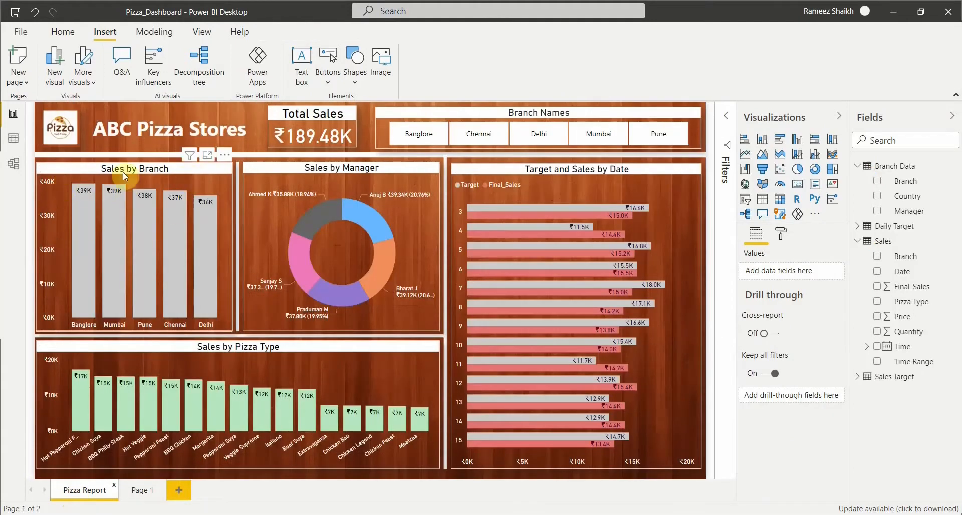
{"action": "left_click", "coordinate": [135, 498]}
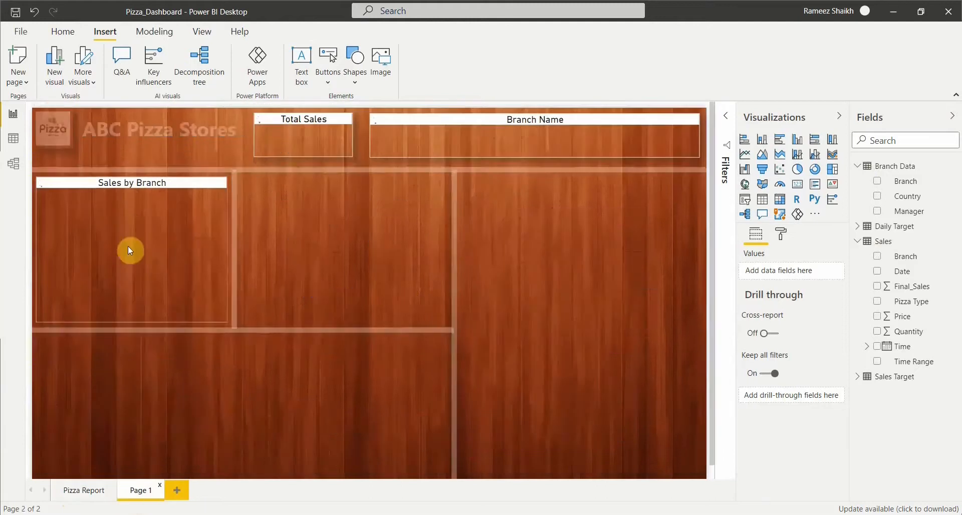
{"action": "left_click", "coordinate": [137, 182]}
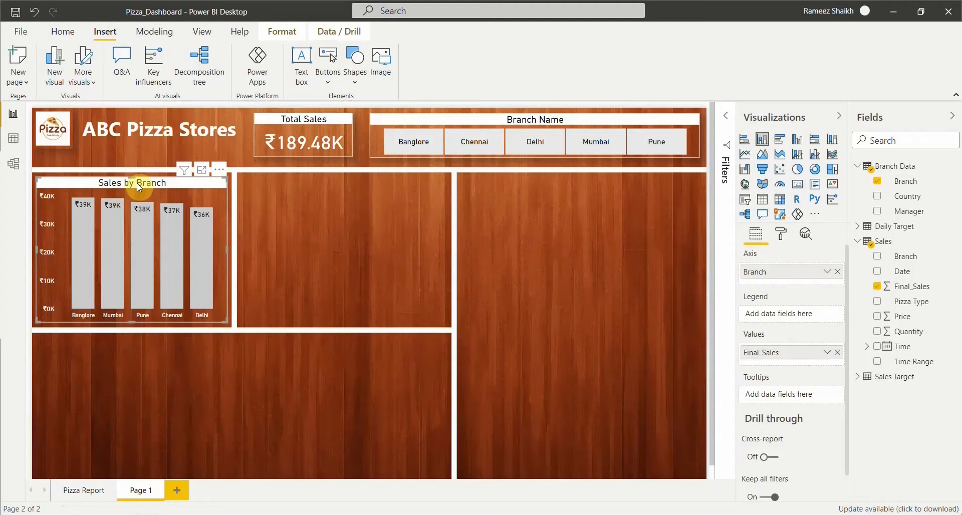
{"action": "left_click", "coordinate": [305, 230]}
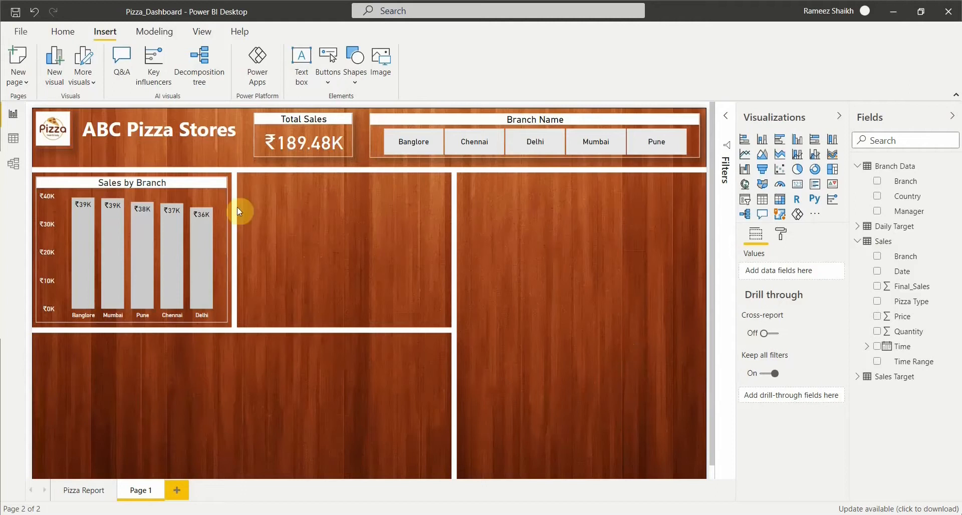
{"action": "left_click", "coordinate": [184, 182]}
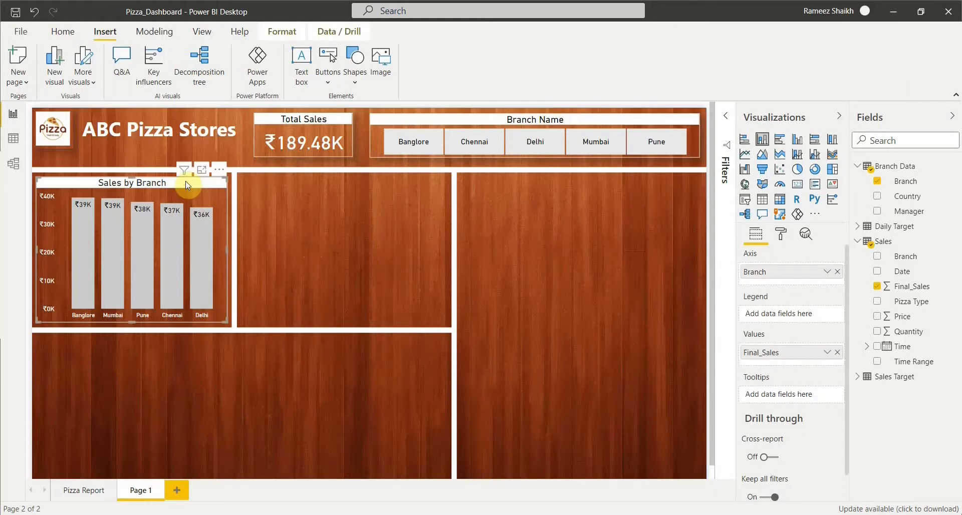
{"action": "key", "text": "Tab"}
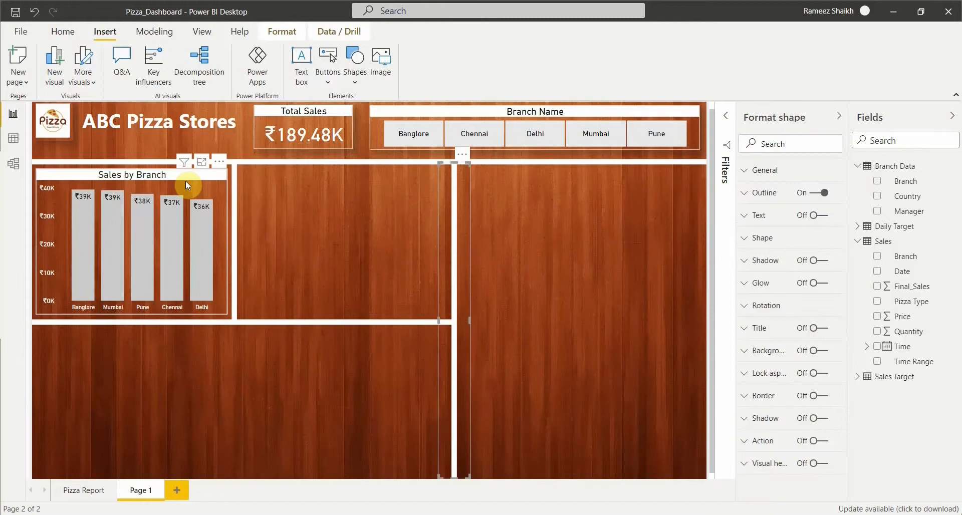
{"action": "left_click", "coordinate": [184, 182]}
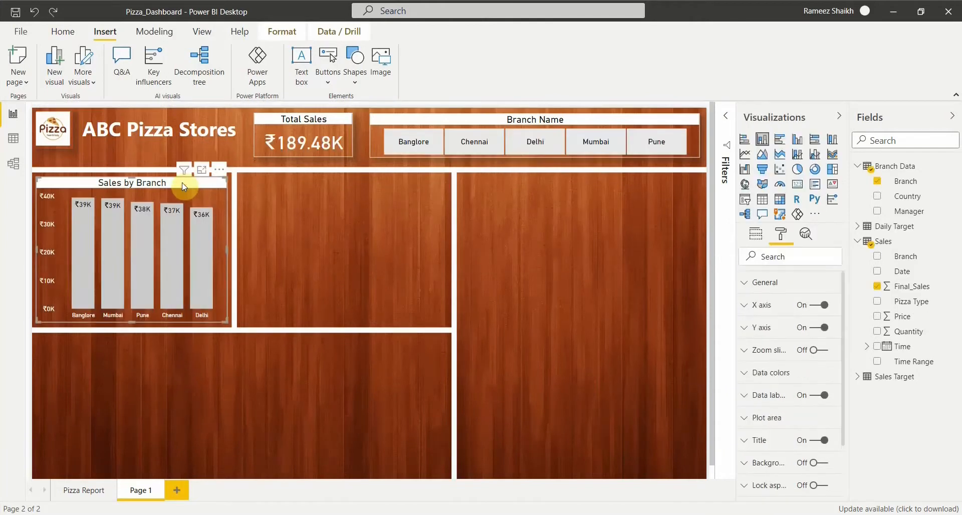
{"action": "left_click", "coordinate": [207, 386]}
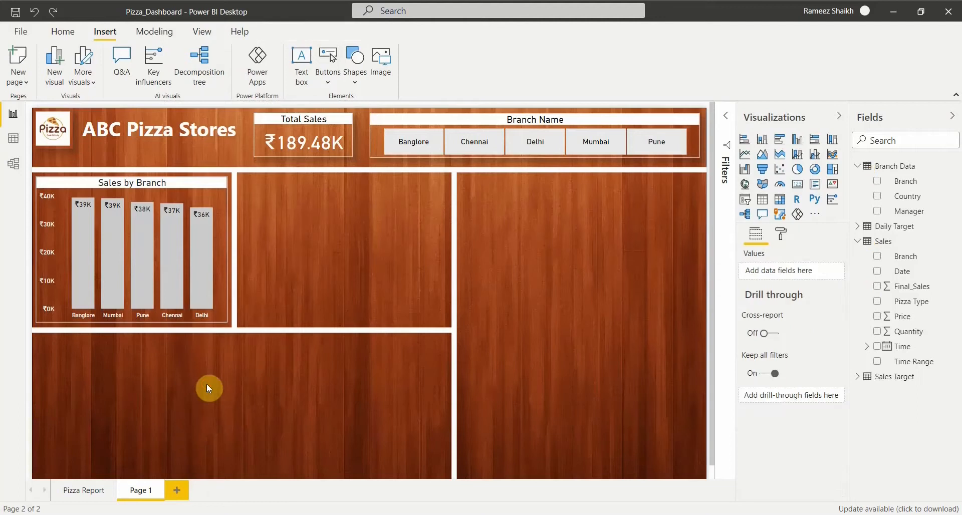
{"action": "key", "text": "ctrl+v"}
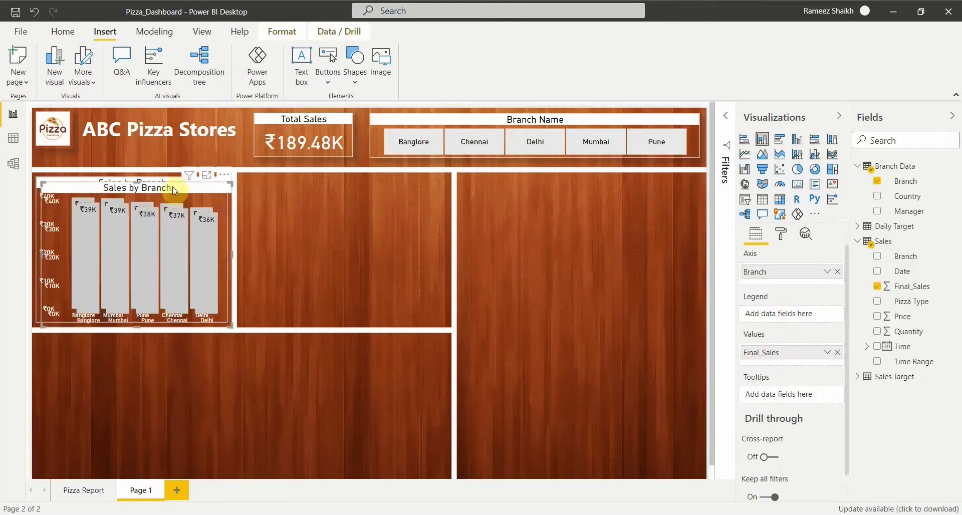
{"action": "left_click_drag", "start_coordinate": [172, 187], "coordinate": [171, 345]}
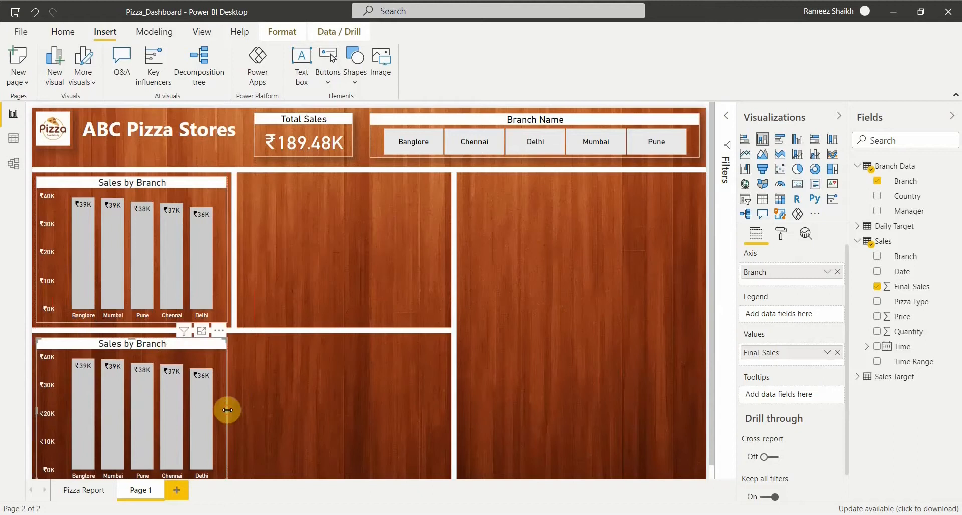
{"action": "left_click_drag", "start_coordinate": [227, 407], "coordinate": [449, 416]}
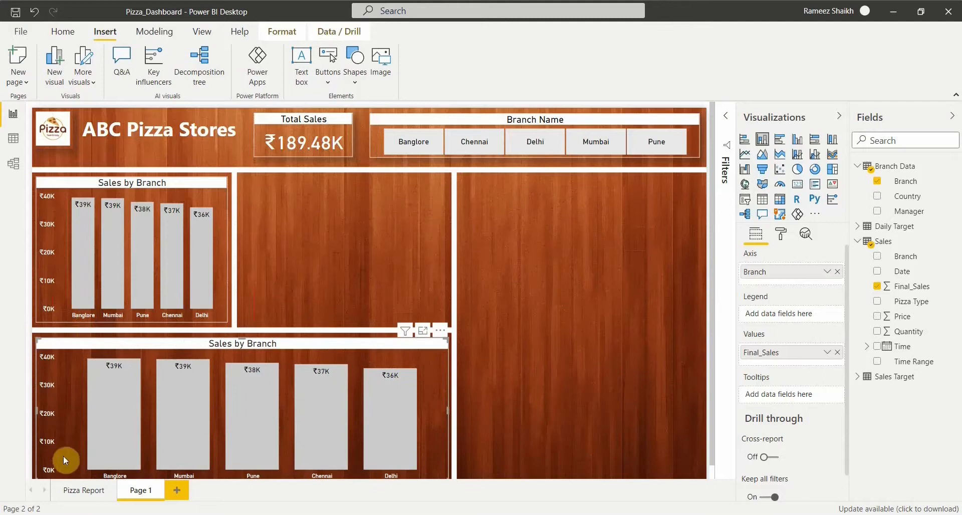
Step: Check the fields of the Sales by Pizza Type chart on Pizza Report and replace Branch with Pizza Type on the copied chart's axis
{"action": "left_click", "coordinate": [75, 491]}
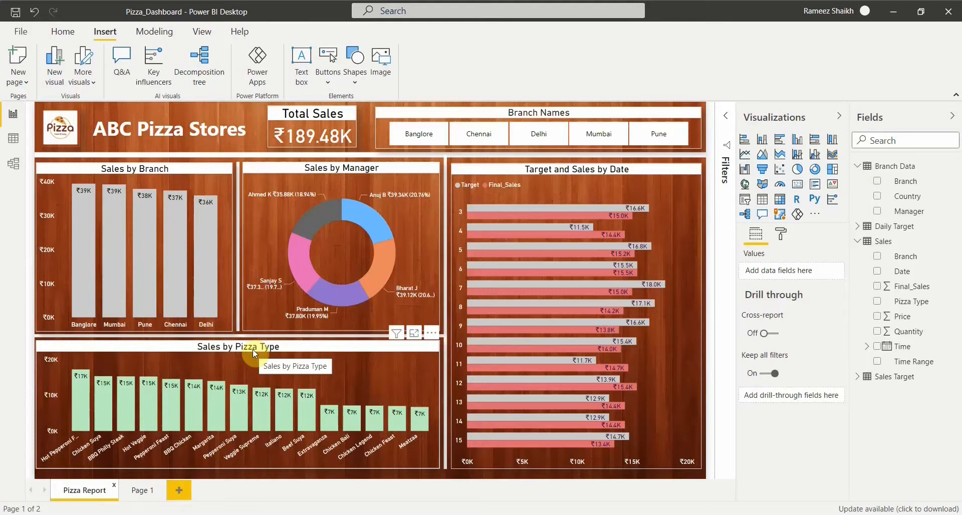
{"action": "left_click", "coordinate": [252, 350]}
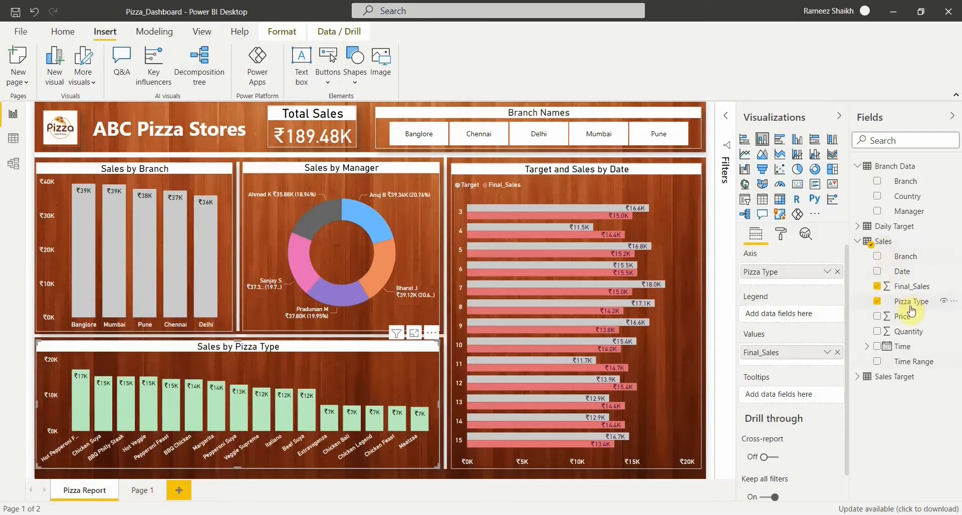
{"action": "left_click", "coordinate": [146, 494]}
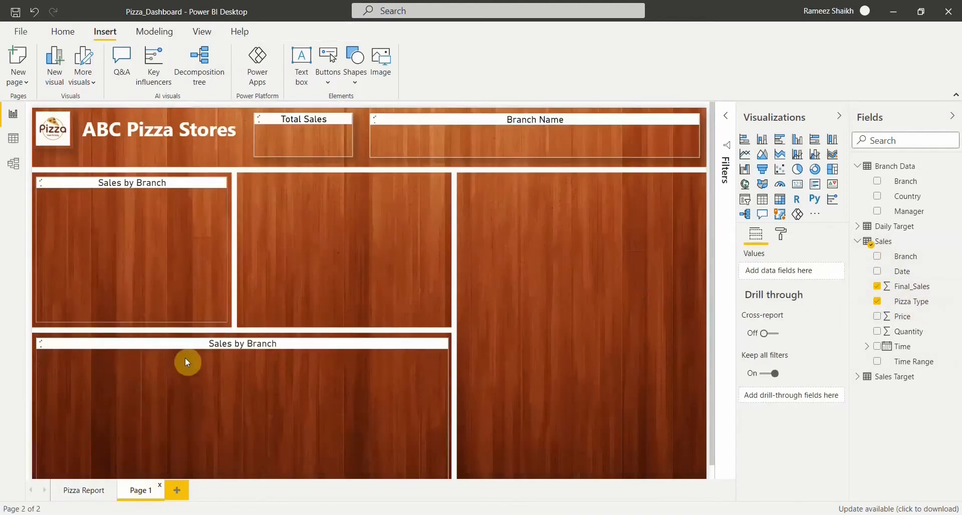
{"action": "left_click", "coordinate": [192, 346]}
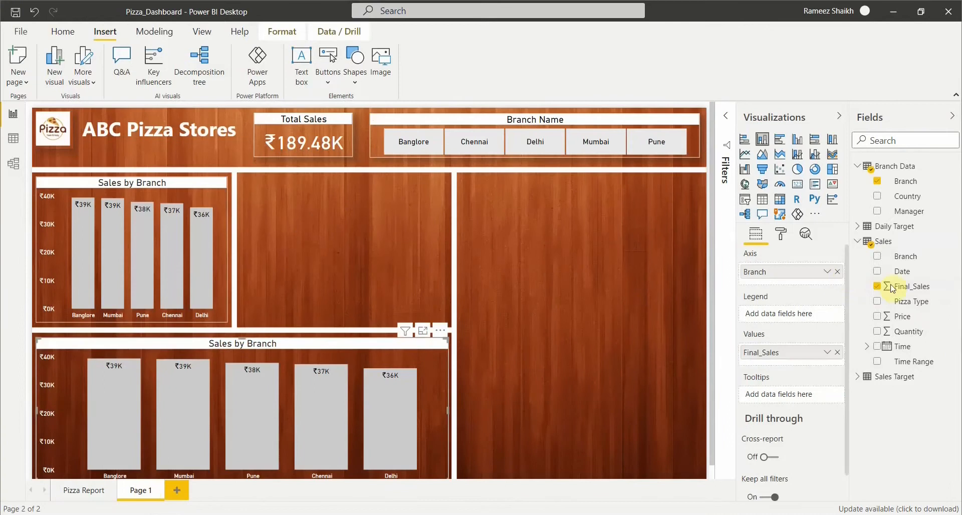
{"action": "left_click", "coordinate": [838, 272]}
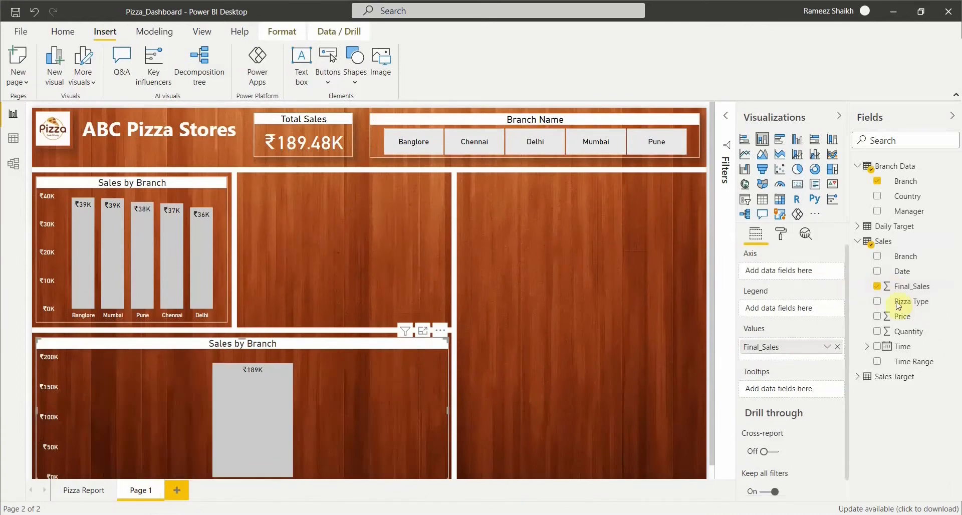
{"action": "left_click", "coordinate": [877, 301]}
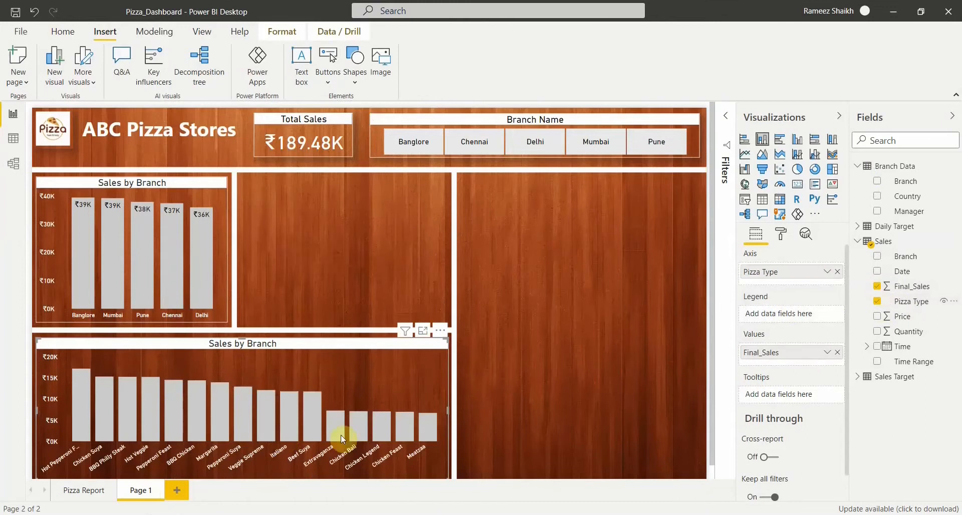
Step: Set the data label position of the pizza type column chart to Outside end
{"action": "left_click", "coordinate": [782, 237]}
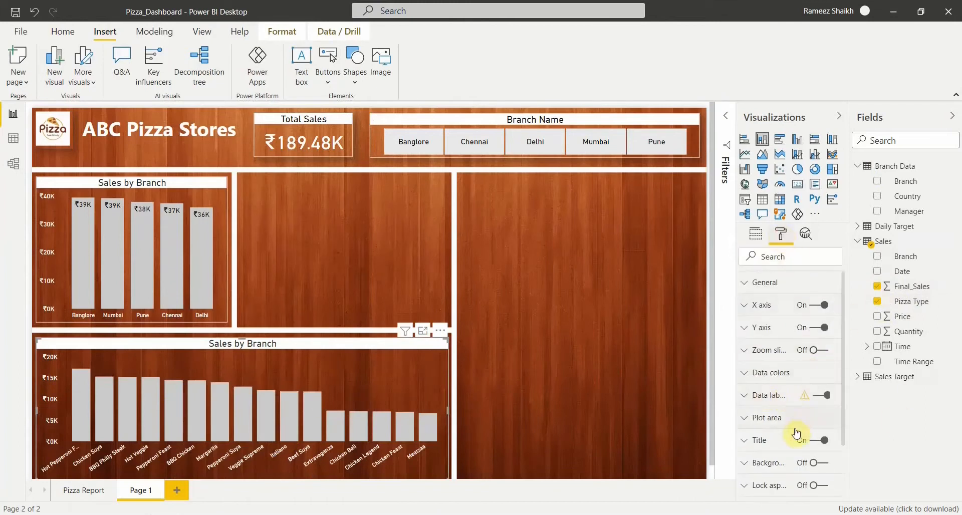
{"action": "left_click", "coordinate": [778, 395]}
{"action": "scroll", "coordinate": [781, 403], "scroll_direction": "down", "scroll_amount": 1}
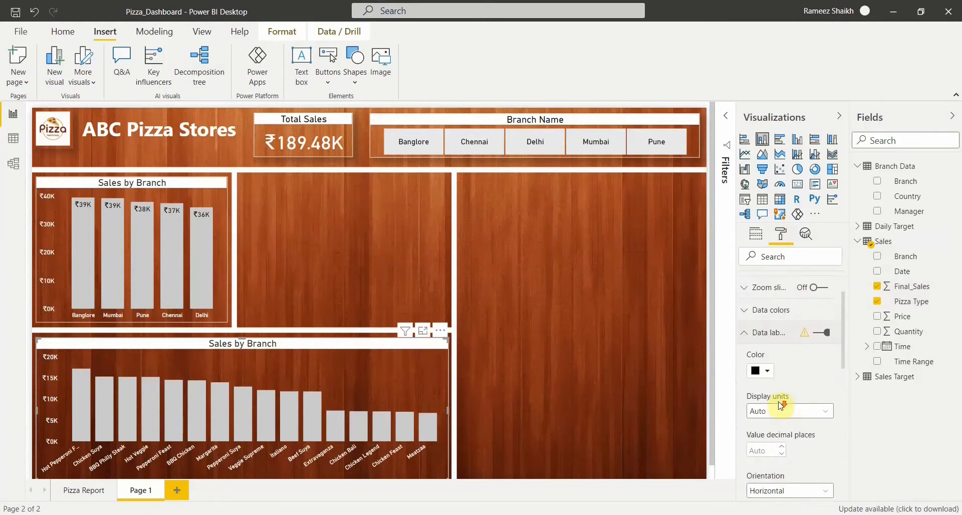
{"action": "scroll", "coordinate": [780, 407], "scroll_direction": "down", "scroll_amount": 1}
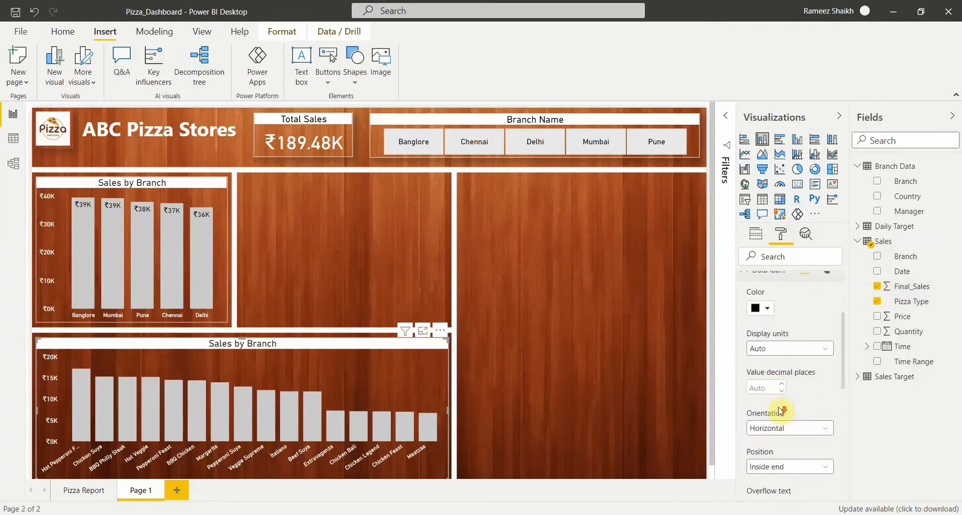
{"action": "left_click", "coordinate": [774, 466]}
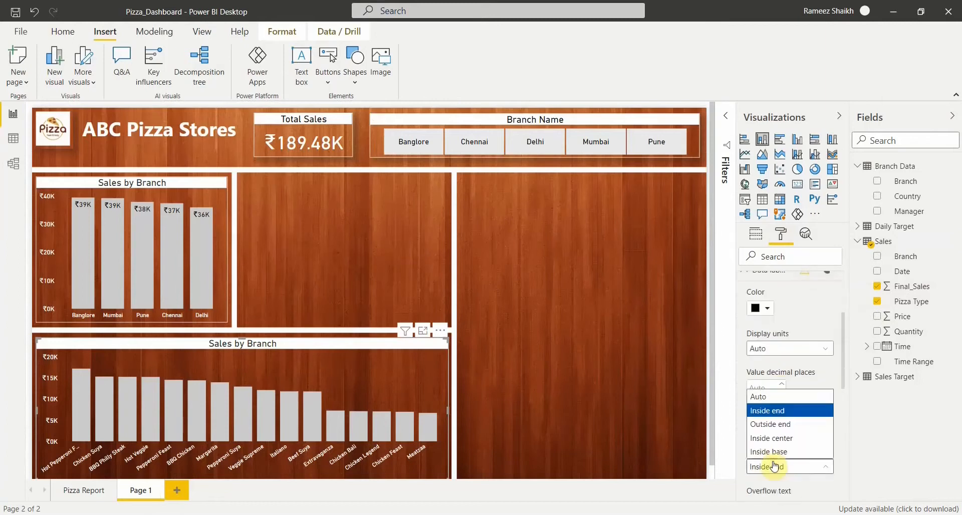
{"action": "left_click", "coordinate": [774, 465]}
{"action": "left_click", "coordinate": [774, 466]}
{"action": "left_click", "coordinate": [770, 425]}
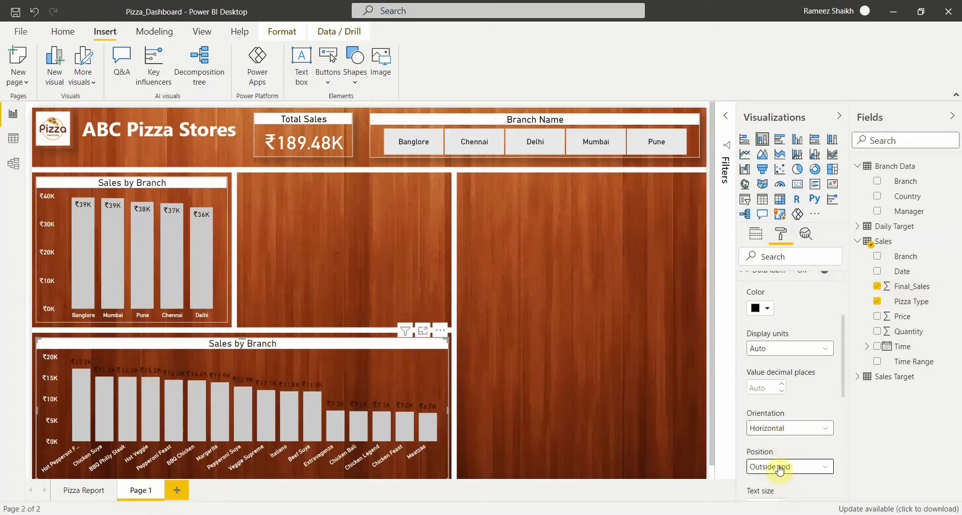
Step: Set the data label color of the pizza type column chart to white
{"action": "left_click", "coordinate": [766, 308]}
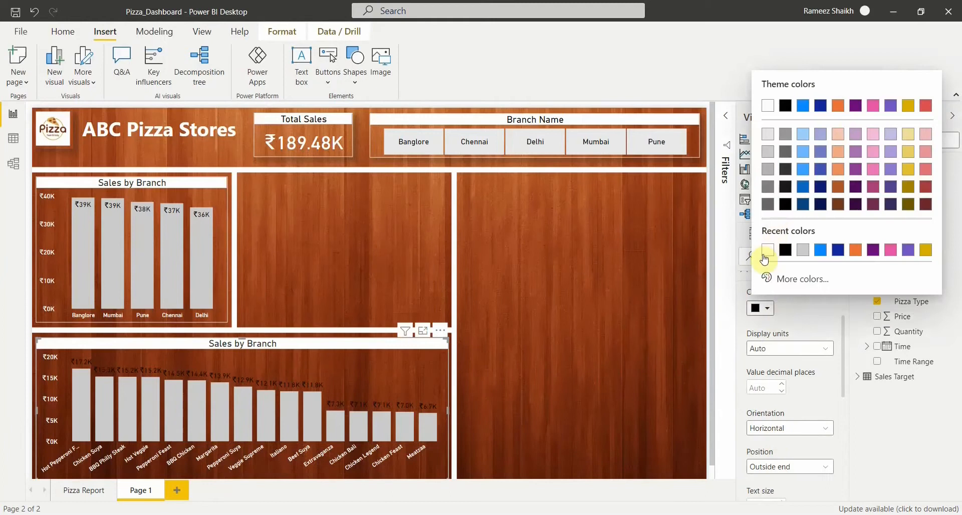
{"action": "left_click", "coordinate": [767, 250]}
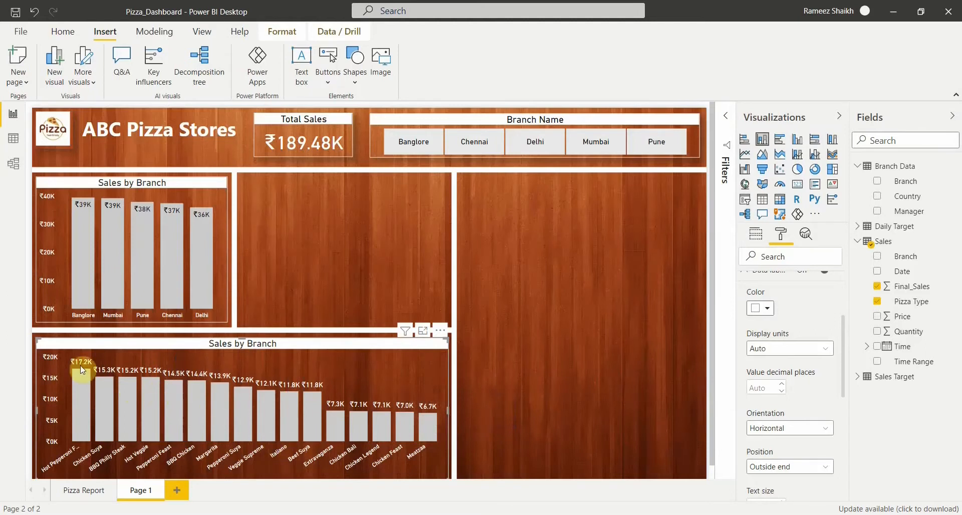
Step: Check the custom default data color of the Sales by Pizza Type chart on Pizza Report
{"action": "left_click", "coordinate": [92, 495]}
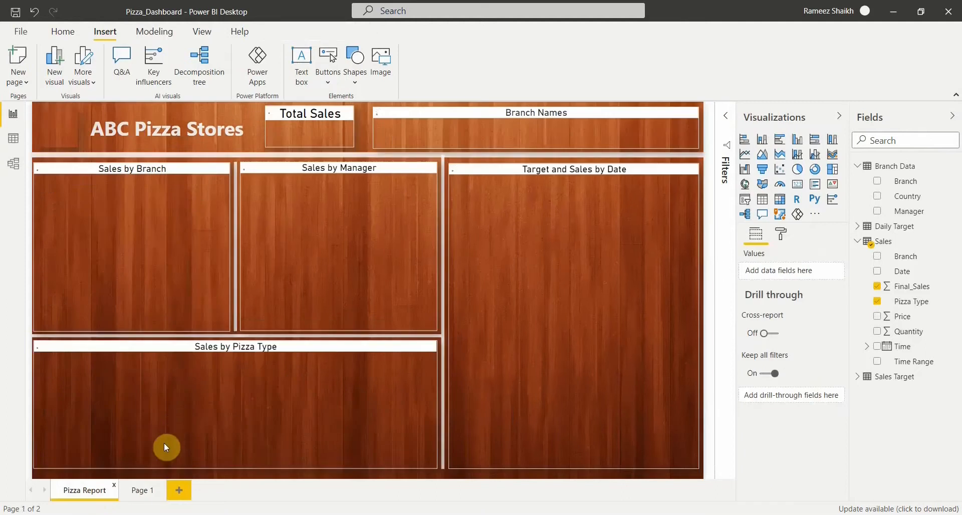
{"action": "mouse_move", "coordinate": [178, 417]}
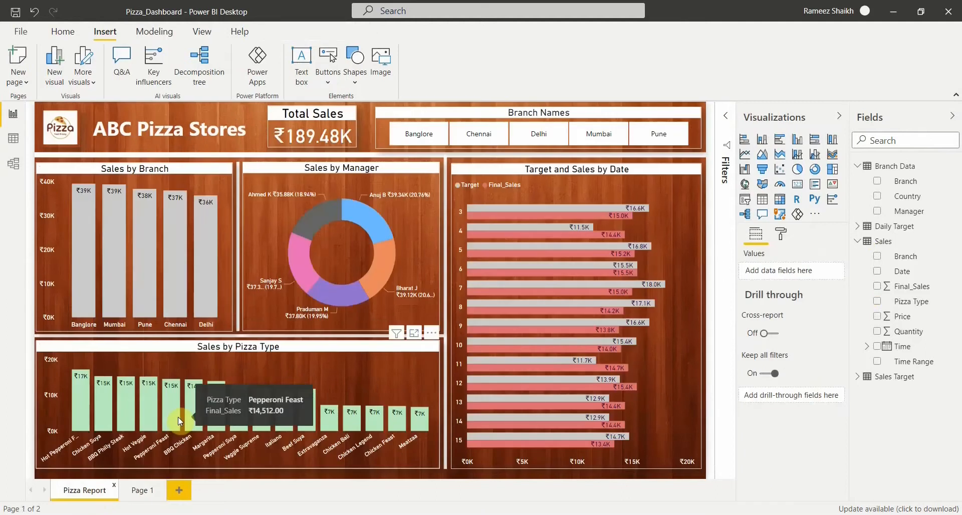
{"action": "left_click", "coordinate": [248, 347]}
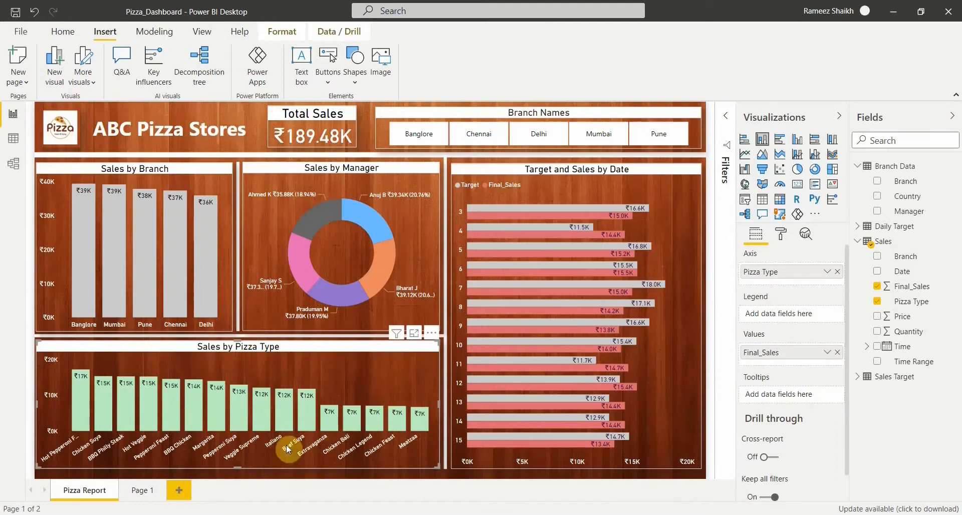
{"action": "left_click", "coordinate": [782, 234]}
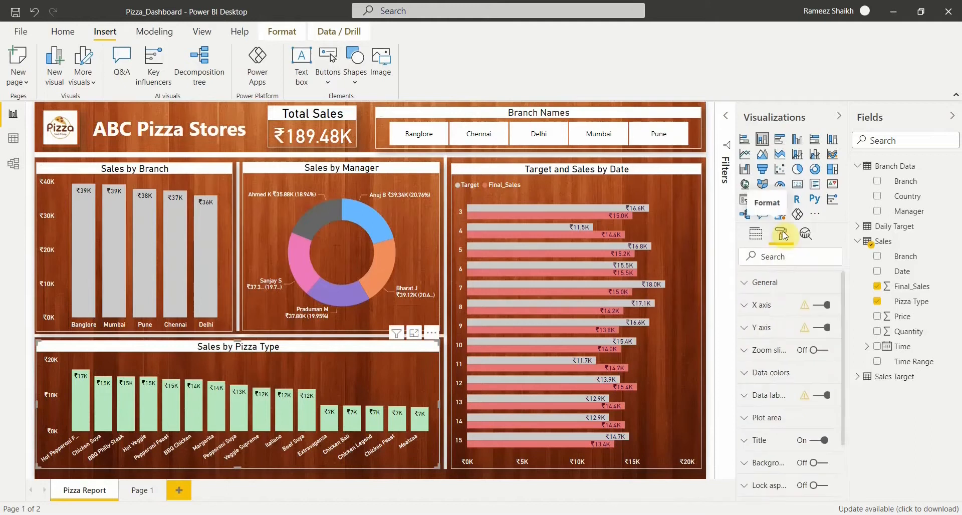
{"action": "left_click", "coordinate": [772, 375]}
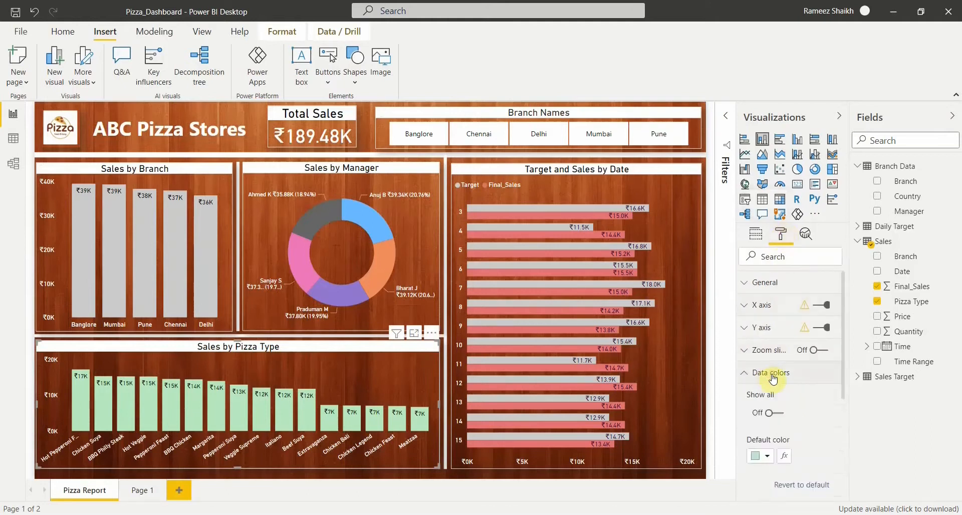
{"action": "left_click", "coordinate": [768, 456]}
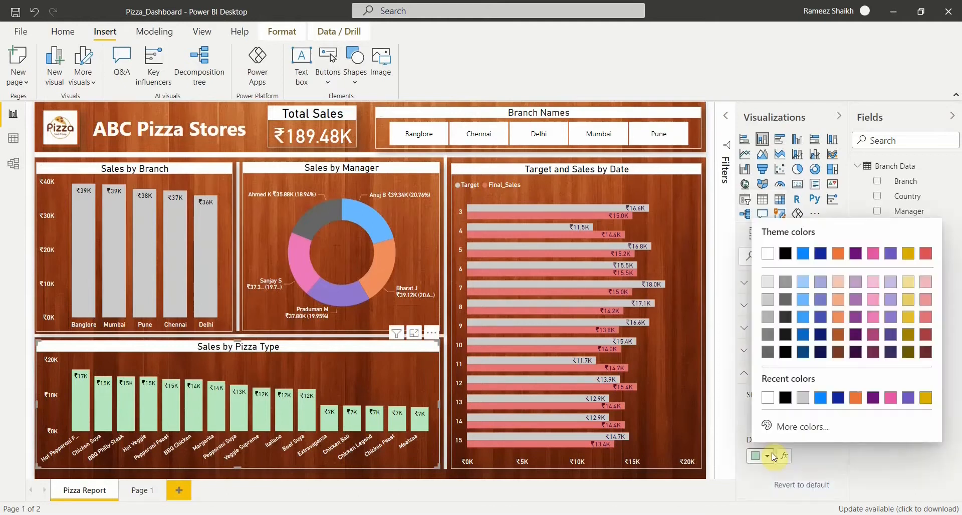
{"action": "left_click", "coordinate": [798, 426]}
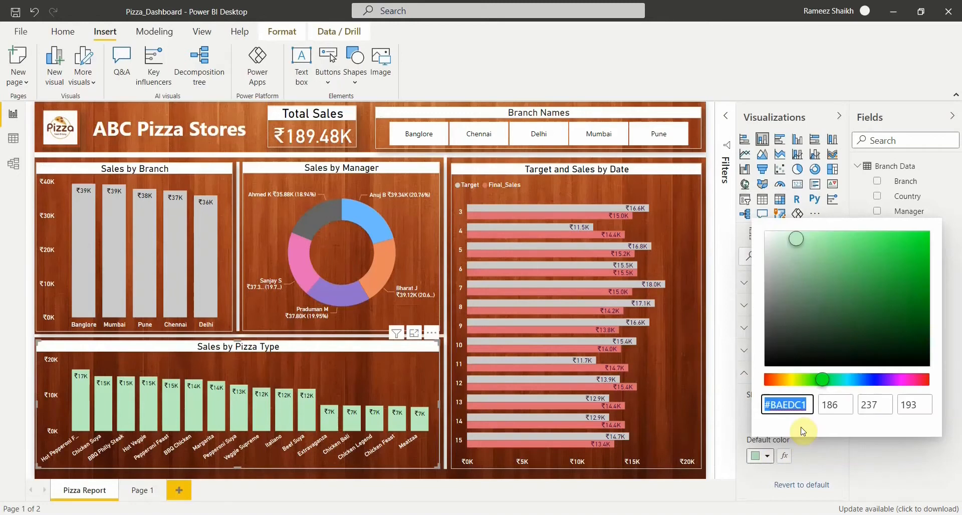
Step: Set the default data color of the pizza type chart on Page 1 to the recently used light green #BAEDC1
{"action": "left_click", "coordinate": [148, 498]}
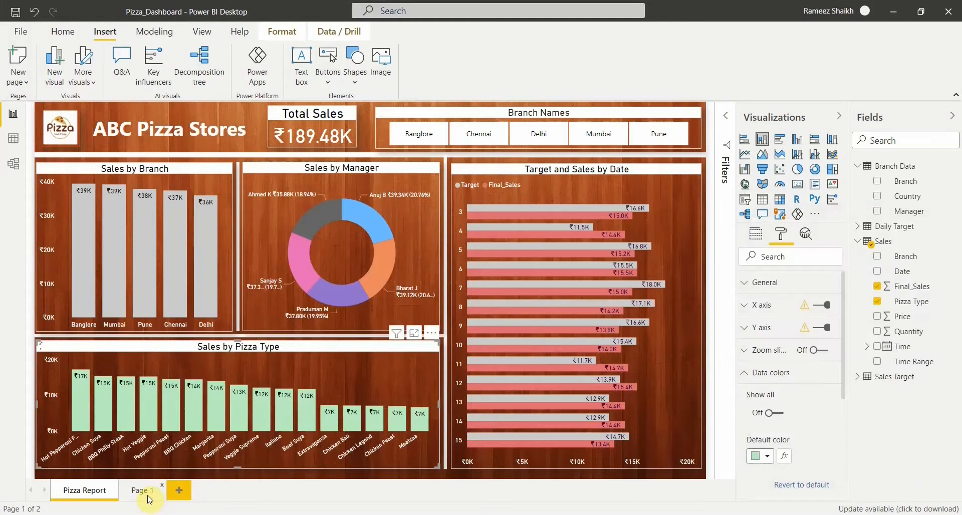
{"action": "left_click", "coordinate": [148, 495]}
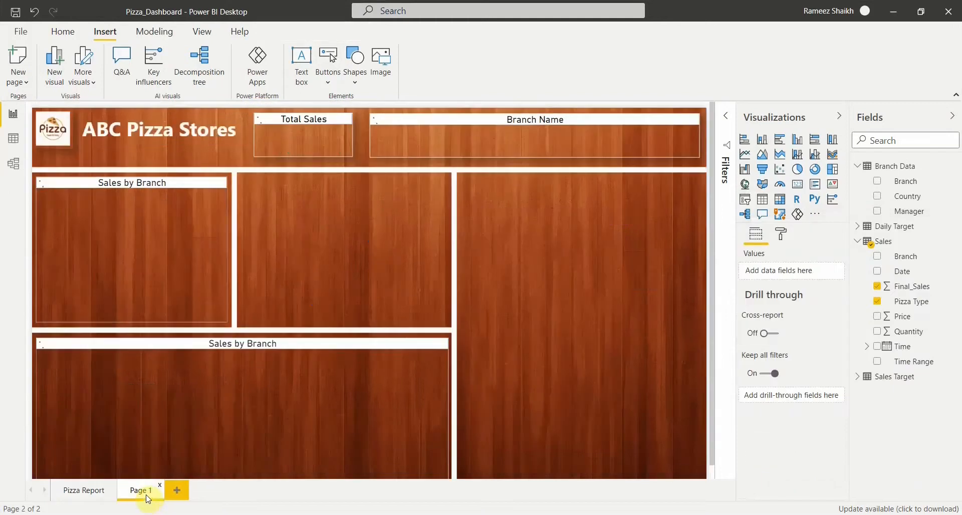
{"action": "left_click", "coordinate": [195, 345]}
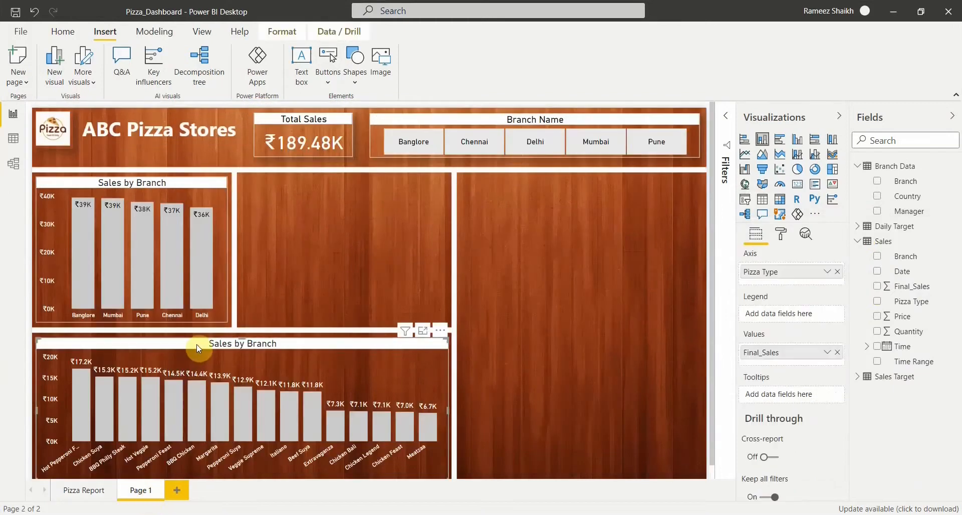
{"action": "left_click", "coordinate": [780, 239]}
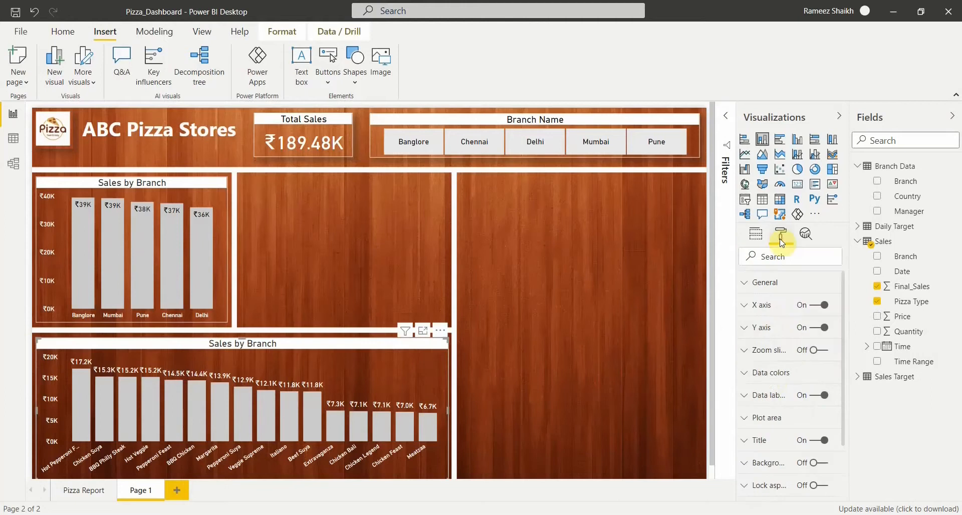
{"action": "left_click", "coordinate": [772, 373]}
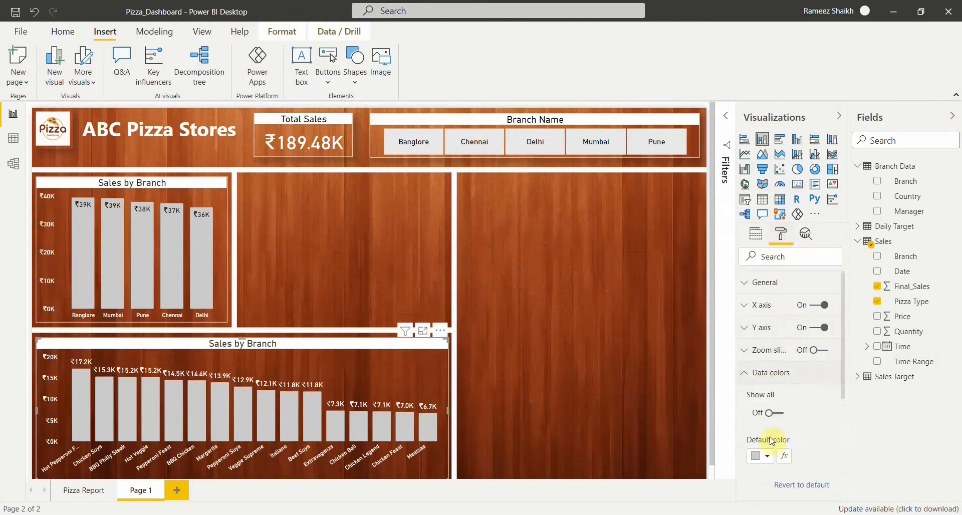
{"action": "left_click", "coordinate": [759, 456]}
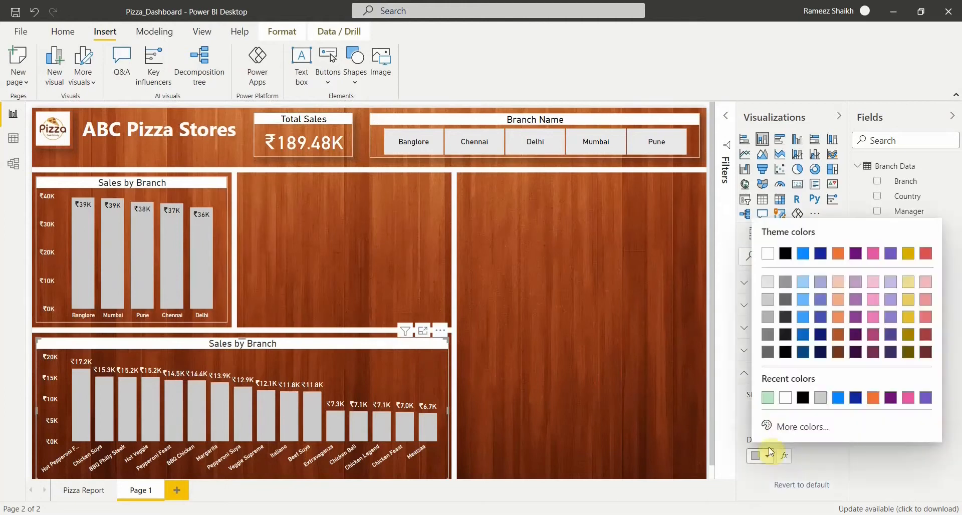
{"action": "left_click", "coordinate": [768, 398]}
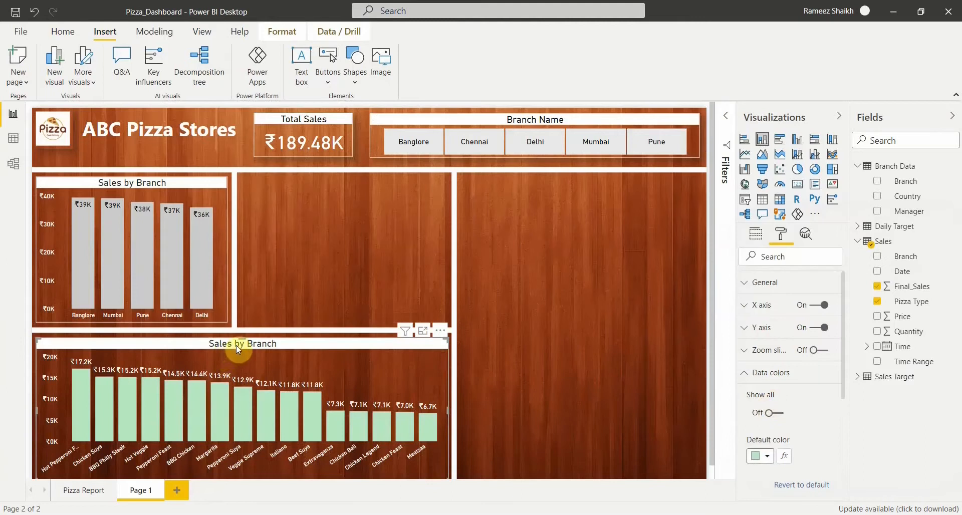
Step: Change the title text of the pizza type chart to Sales by Pizza Type
{"action": "left_click", "coordinate": [764, 373]}
{"action": "left_click", "coordinate": [764, 399]}
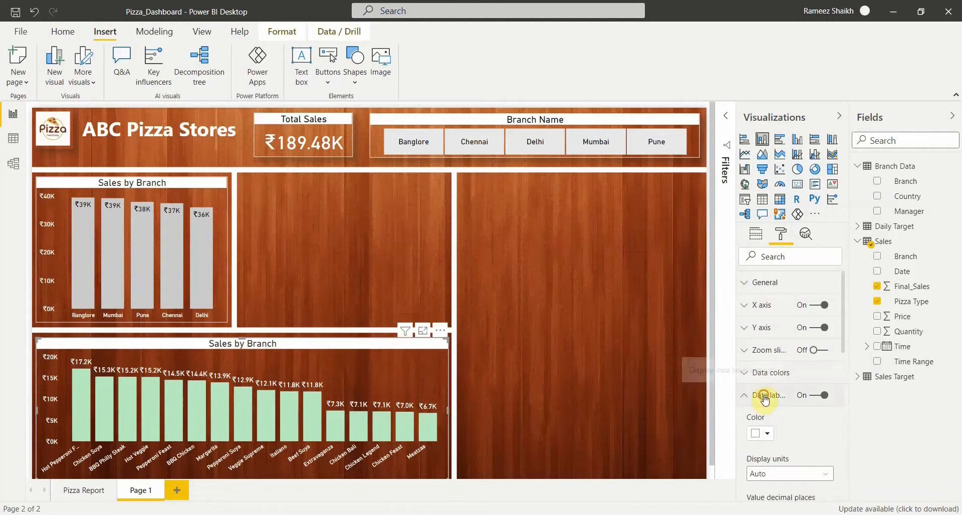
{"action": "left_click", "coordinate": [763, 399]}
{"action": "left_click", "coordinate": [767, 440]}
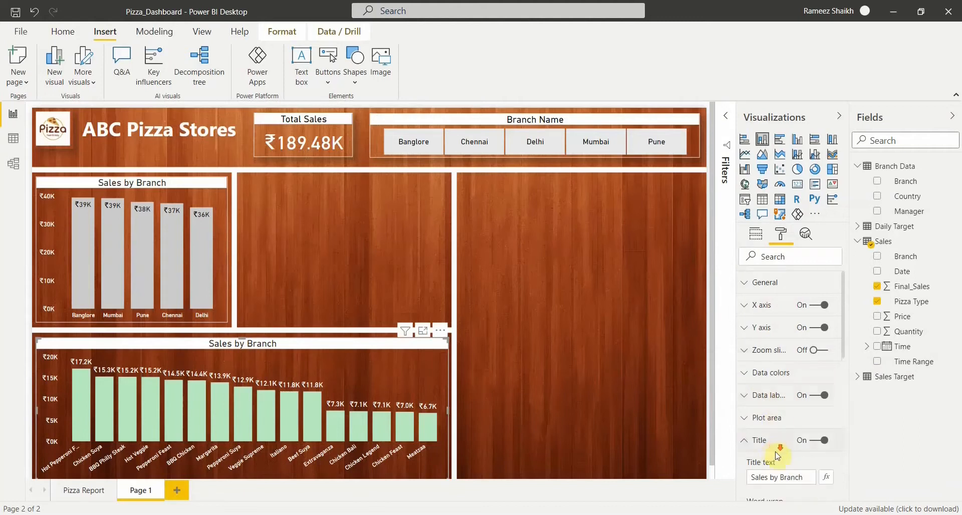
{"action": "double_click", "coordinate": [792, 415]}
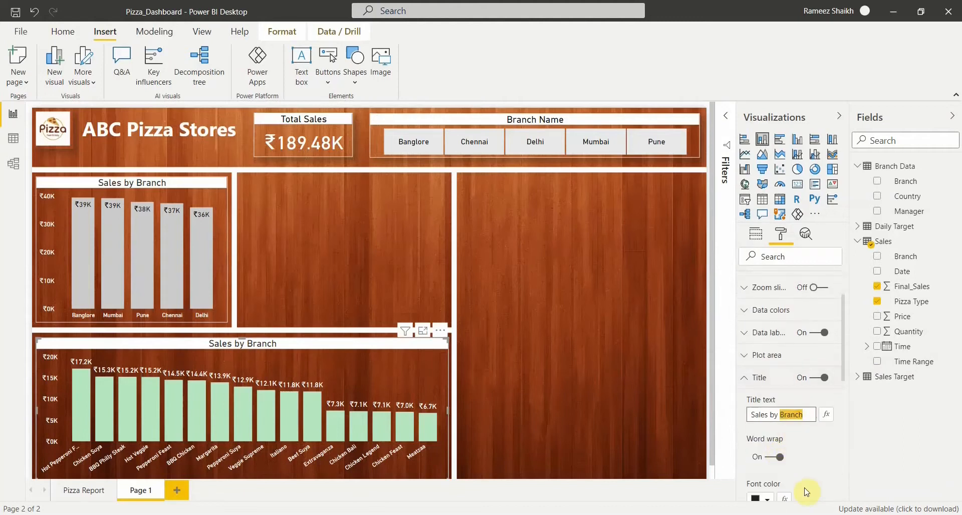
{"action": "type", "text": "Pizza Type"}
{"action": "left_click", "coordinate": [499, 359]}
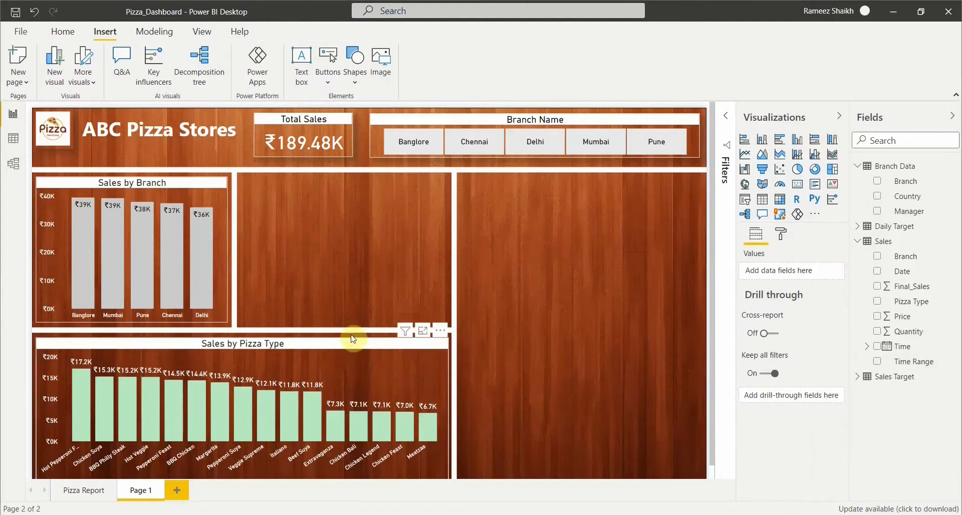
Step: Nudge the Sales by Pizza Type chart slightly up and to the left within its section
{"action": "left_click", "coordinate": [323, 344]}
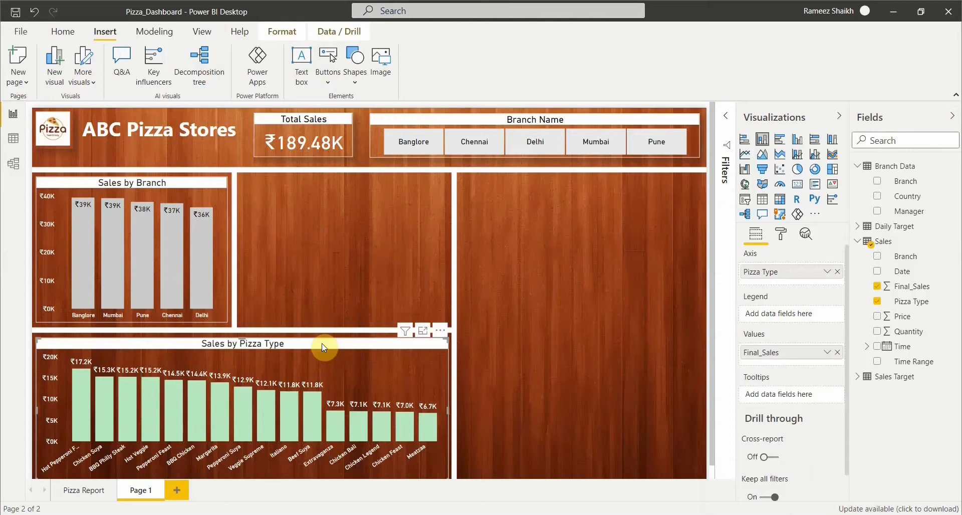
{"action": "key", "text": "Up"}
{"action": "key", "text": "Up"}
{"action": "key", "text": "Up"}
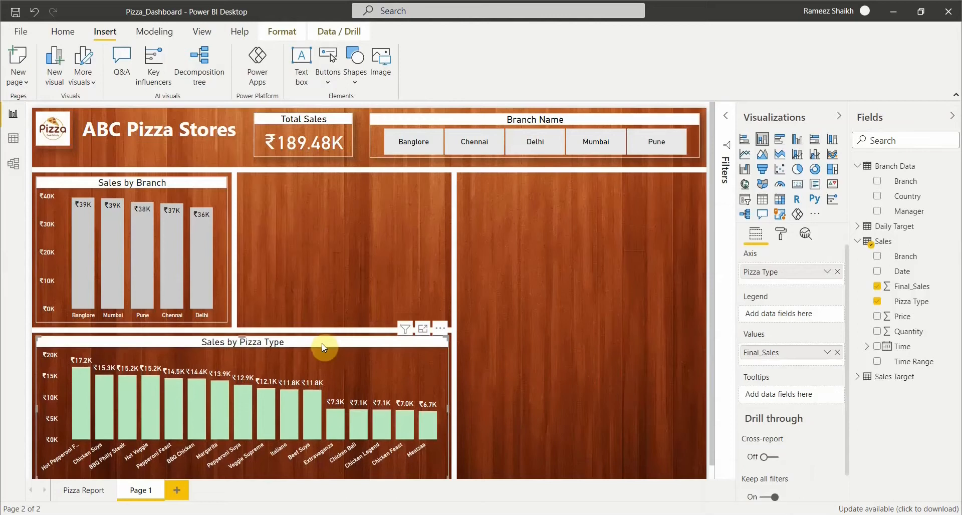
{"action": "key", "text": "Up"}
{"action": "key", "text": "Left"}
{"action": "key", "text": "Left"}
{"action": "key", "text": "Up"}
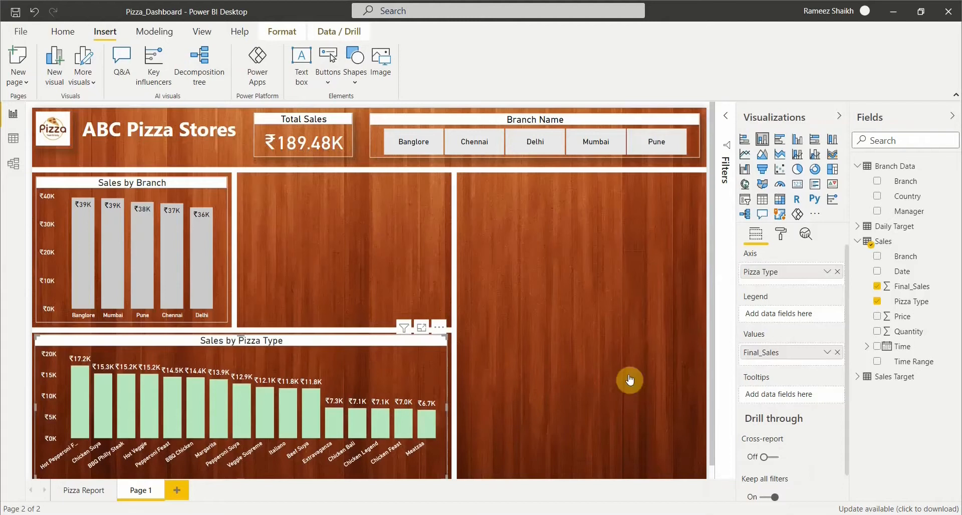
{"action": "left_click", "coordinate": [565, 303]}
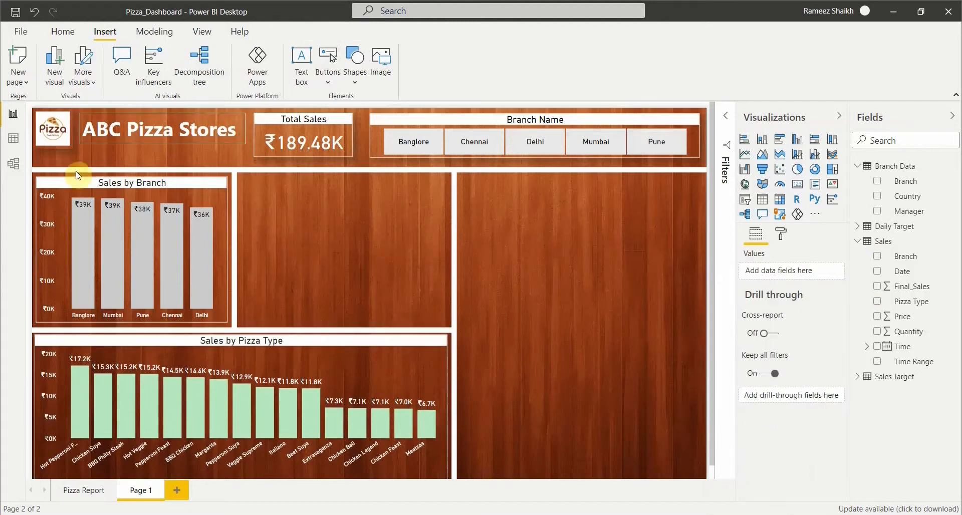
Step: Duplicate the Sales by Branch chart into the large empty section beside the vertical divider and widen the copy to the section's width
{"action": "left_click", "coordinate": [134, 182]}
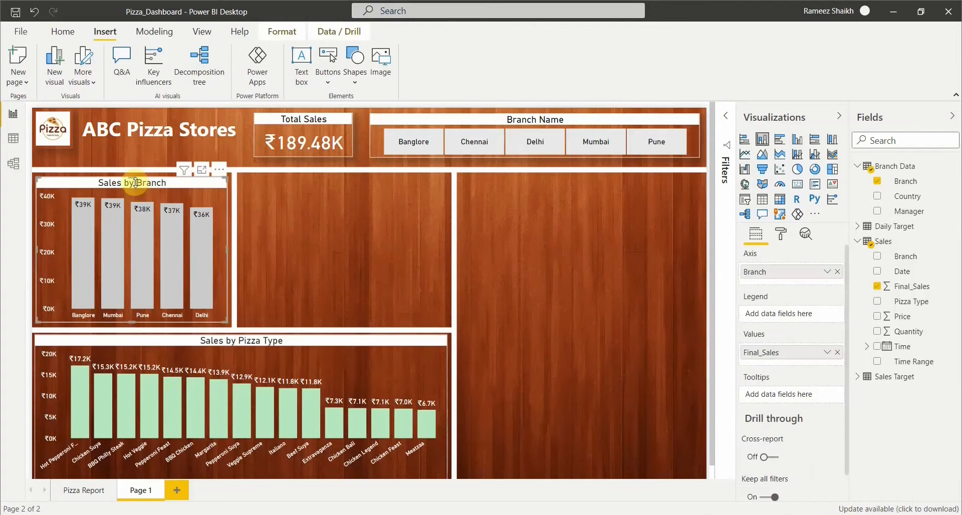
{"action": "left_click", "coordinate": [497, 201]}
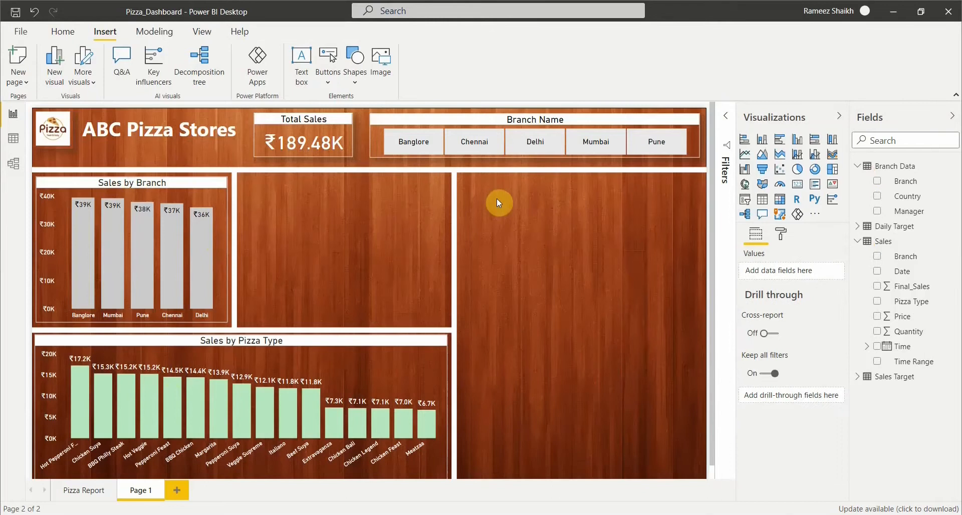
{"action": "key", "text": "ctrl+v"}
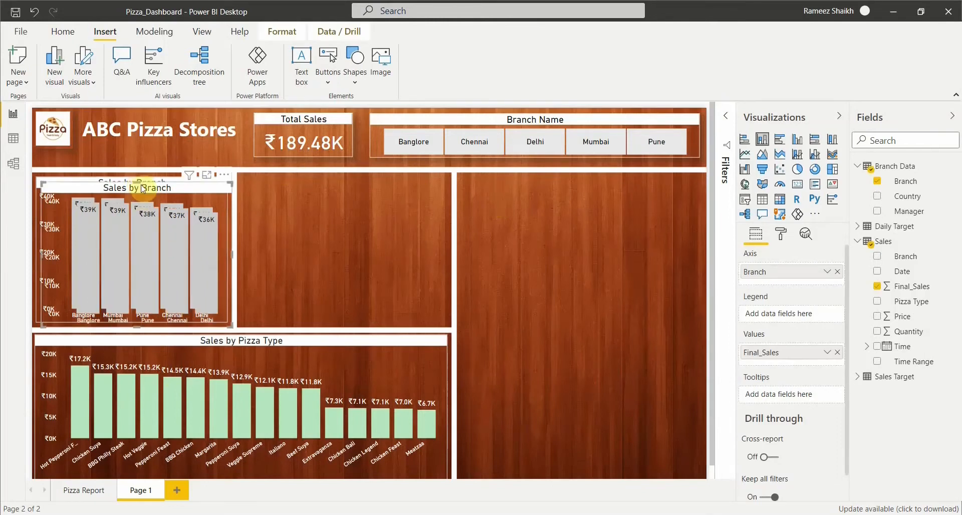
{"action": "left_click_drag", "start_coordinate": [141, 194], "coordinate": [565, 183]}
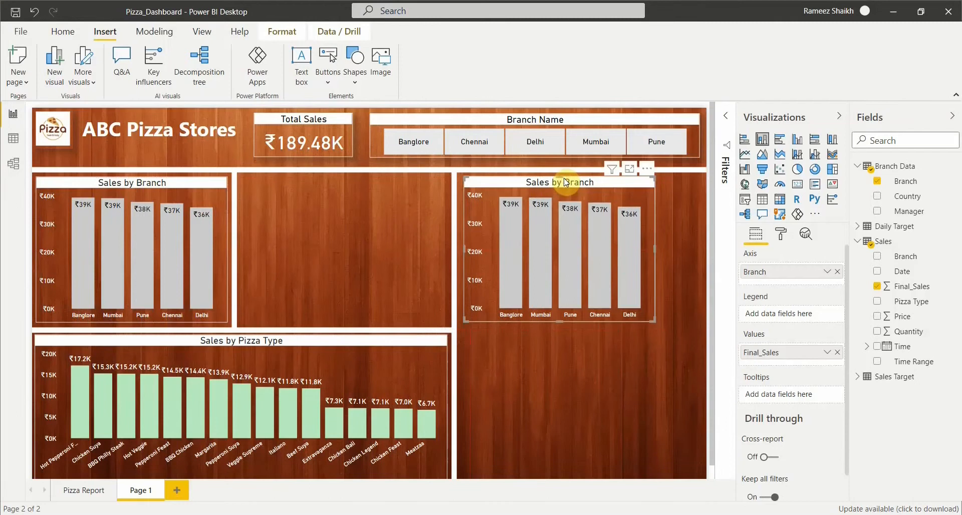
{"action": "key", "text": "Up"}
{"action": "key", "text": "Left"}
{"action": "key", "text": "Left"}
{"action": "key", "text": "Left"}
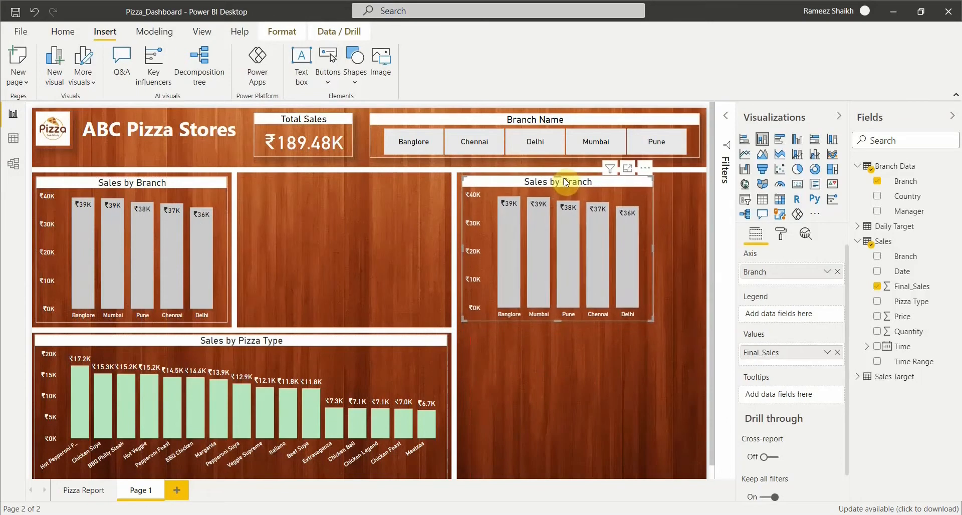
{"action": "left_click", "coordinate": [653, 244]}
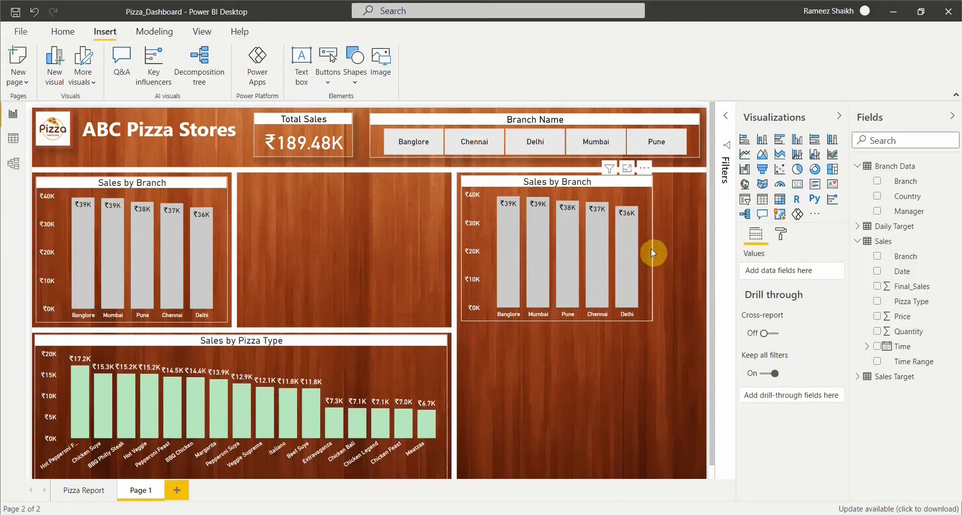
{"action": "left_click_drag", "start_coordinate": [651, 249], "coordinate": [701, 247]}
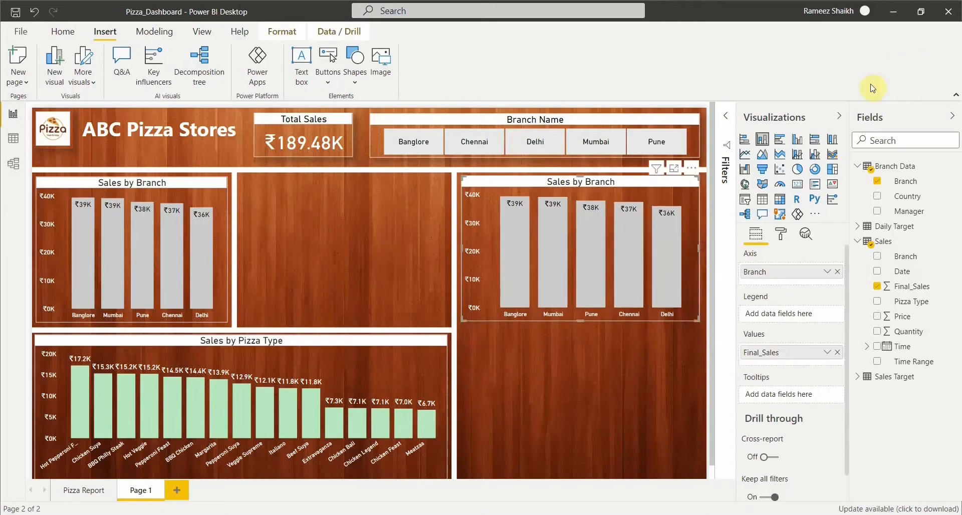
Step: Convert the copied Sales by Branch chart to a clustered bar chart and stretch it down to the section's lower edge
{"action": "left_click", "coordinate": [780, 140]}
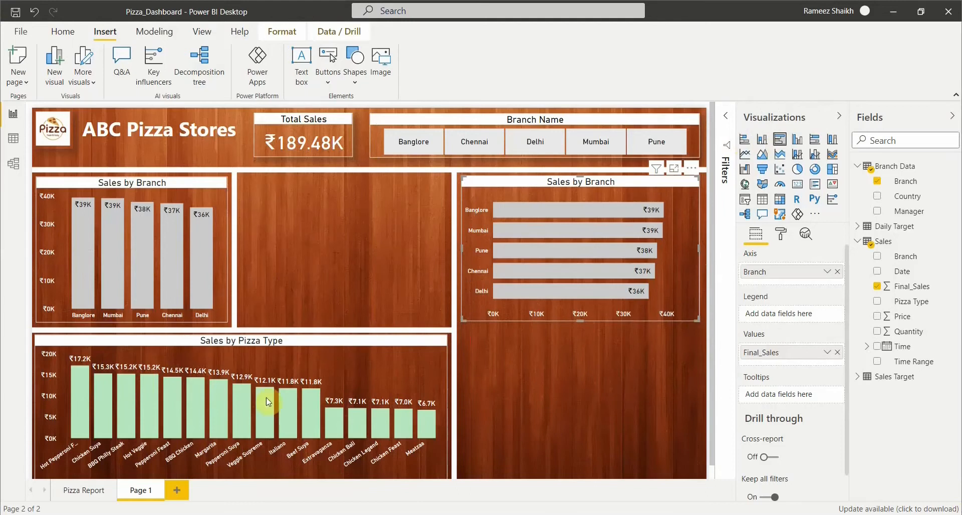
{"action": "left_click_drag", "start_coordinate": [582, 326], "coordinate": [582, 464]}
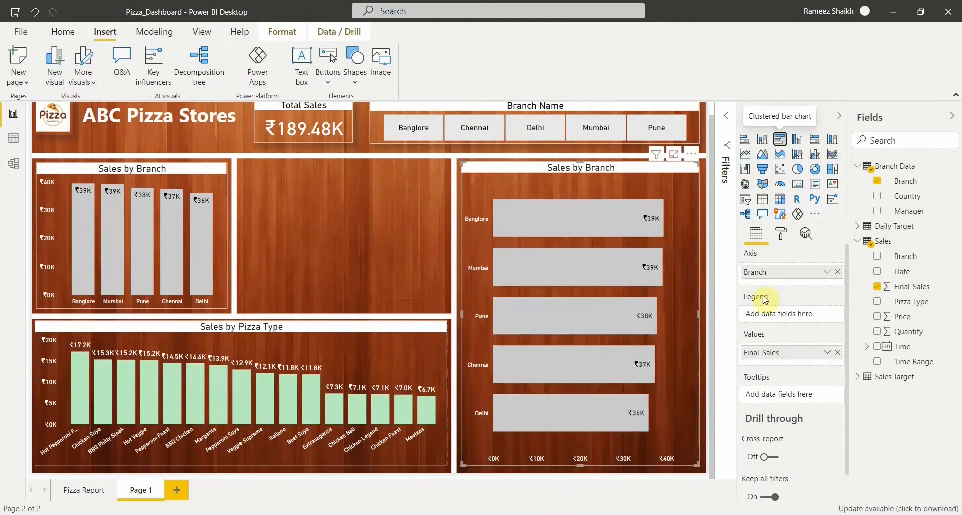
Step: Replace the copied bar chart's Branch axis with Day from Daily Target and add Target above Final_Sales in its values
{"action": "left_click", "coordinate": [838, 272]}
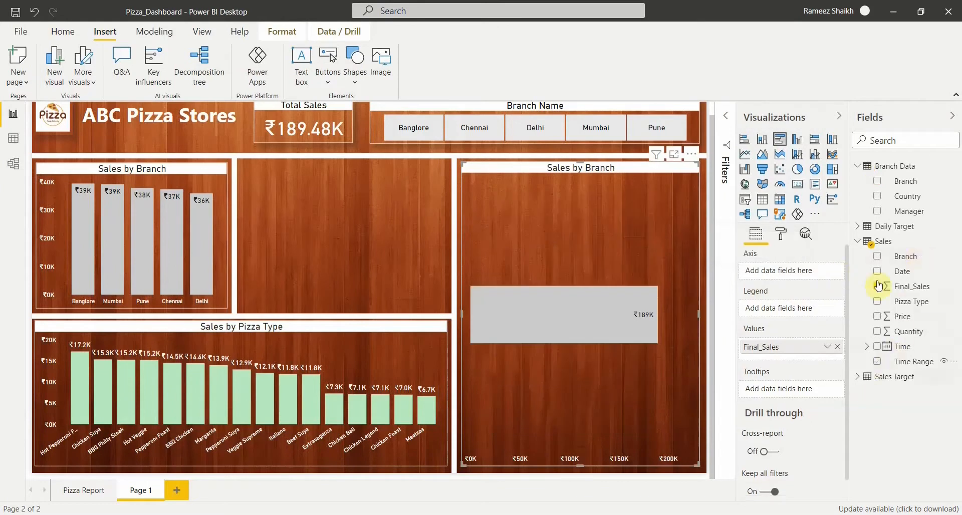
{"action": "left_click", "coordinate": [859, 228]}
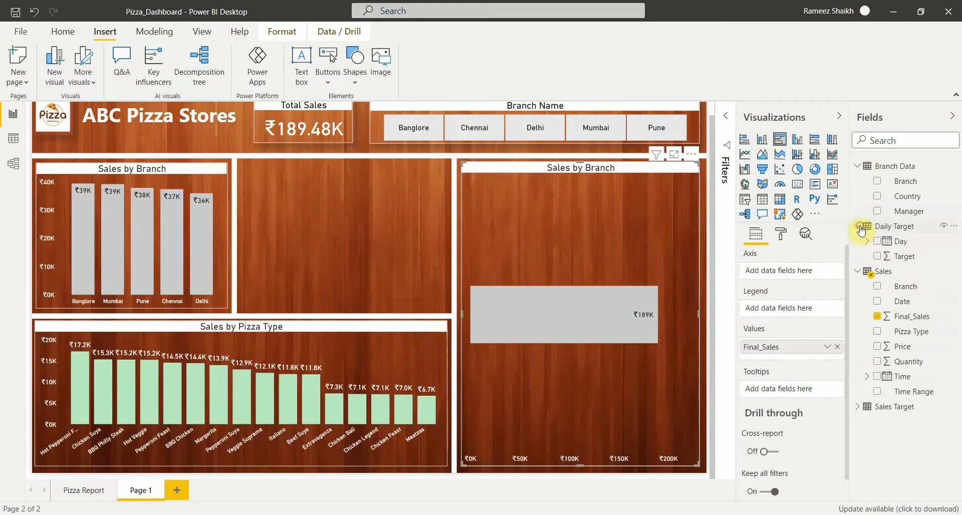
{"action": "left_click", "coordinate": [877, 241]}
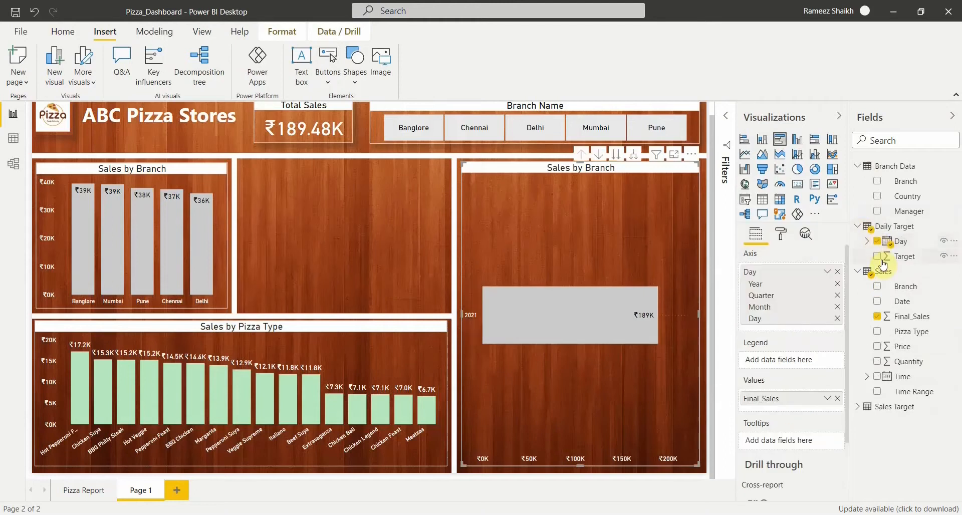
{"action": "left_click_drag", "start_coordinate": [876, 259], "coordinate": [777, 396]}
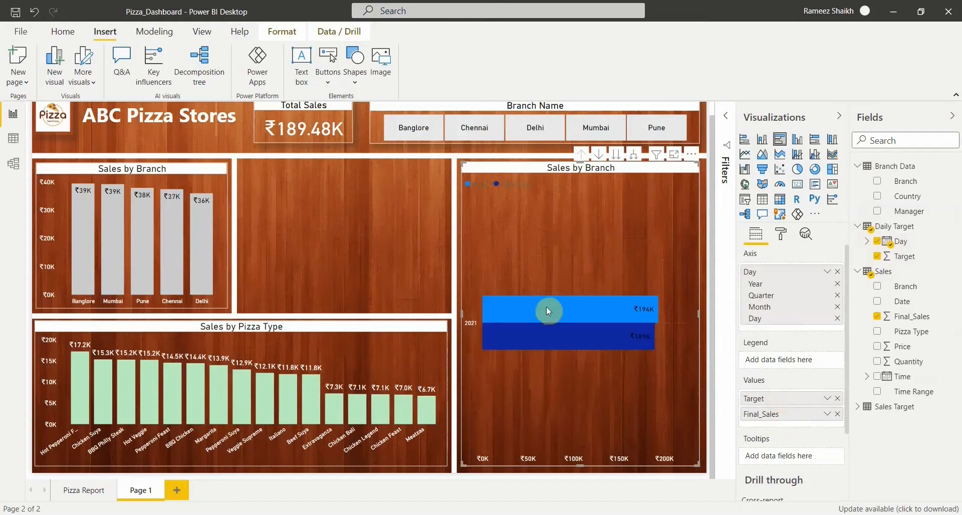
Step: Remove the Year, Quarter and Month levels from the bar chart's axis, keeping only Day
{"action": "mouse_move", "coordinate": [548, 337]}
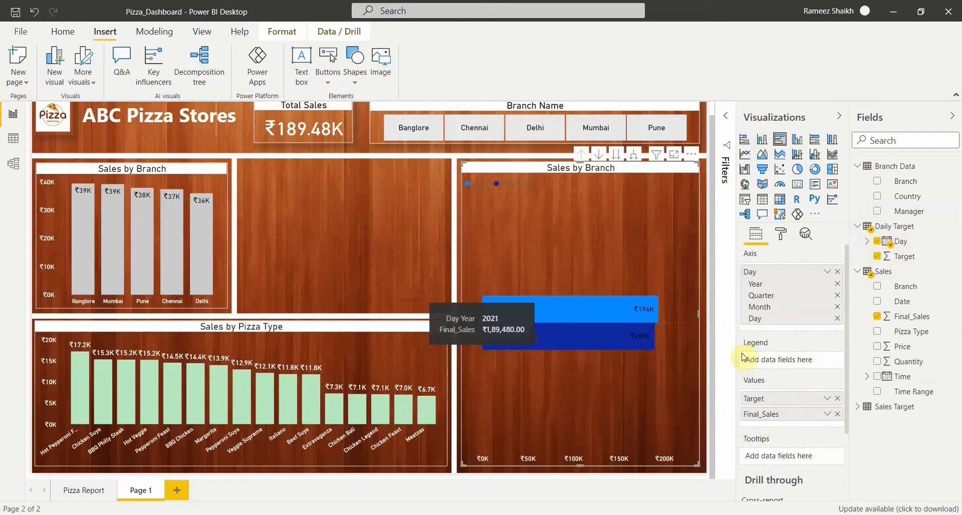
{"action": "left_click", "coordinate": [838, 284]}
{"action": "left_click", "coordinate": [838, 284]}
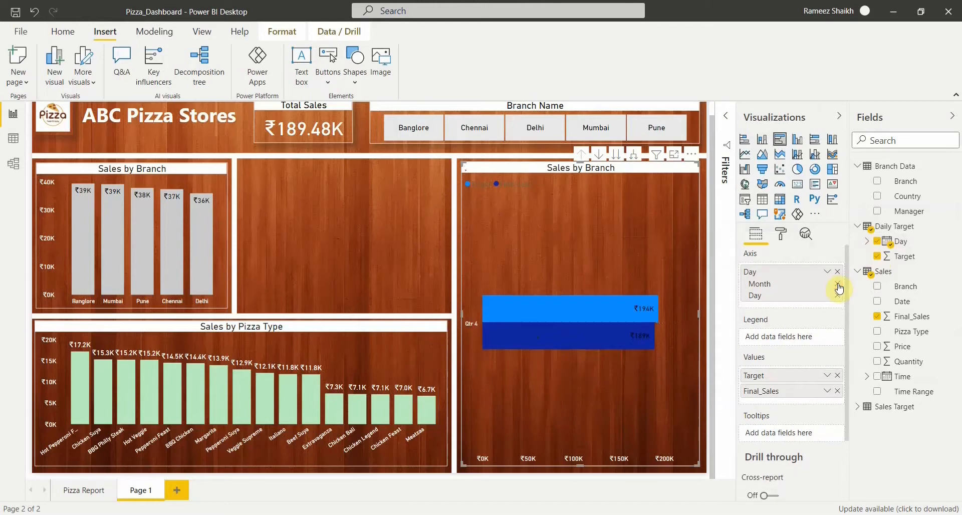
{"action": "left_click", "coordinate": [837, 284]}
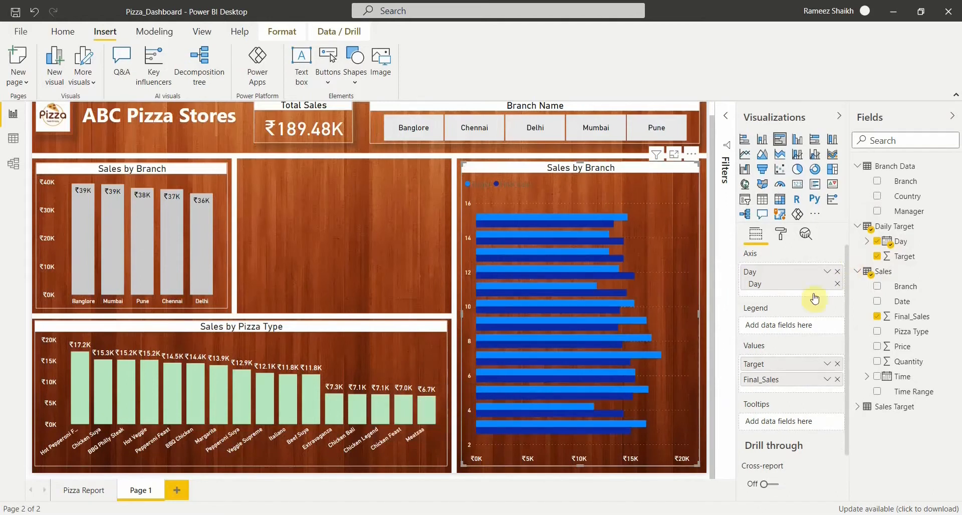
Step: Turn off the legend title of the daily target and sales bar chart and make the legend text white
{"action": "left_click", "coordinate": [781, 241]}
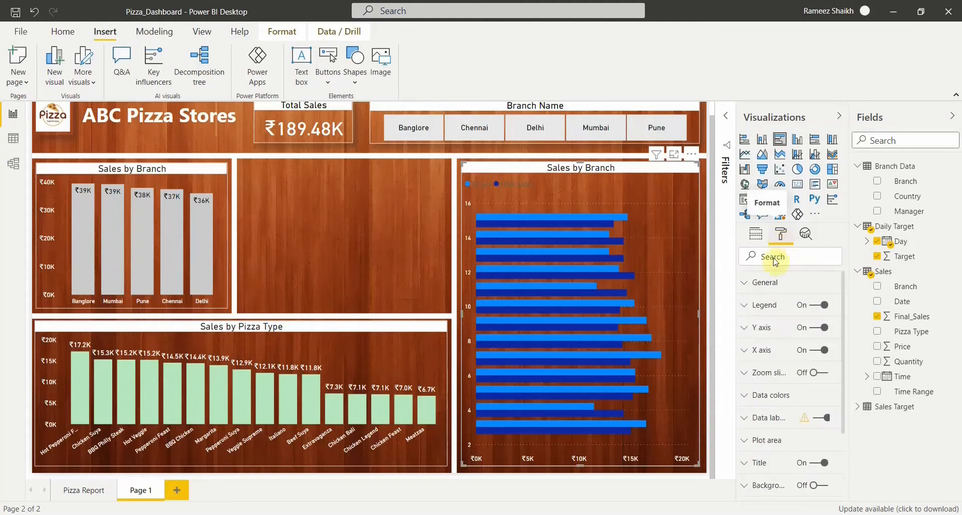
{"action": "left_click", "coordinate": [809, 308]}
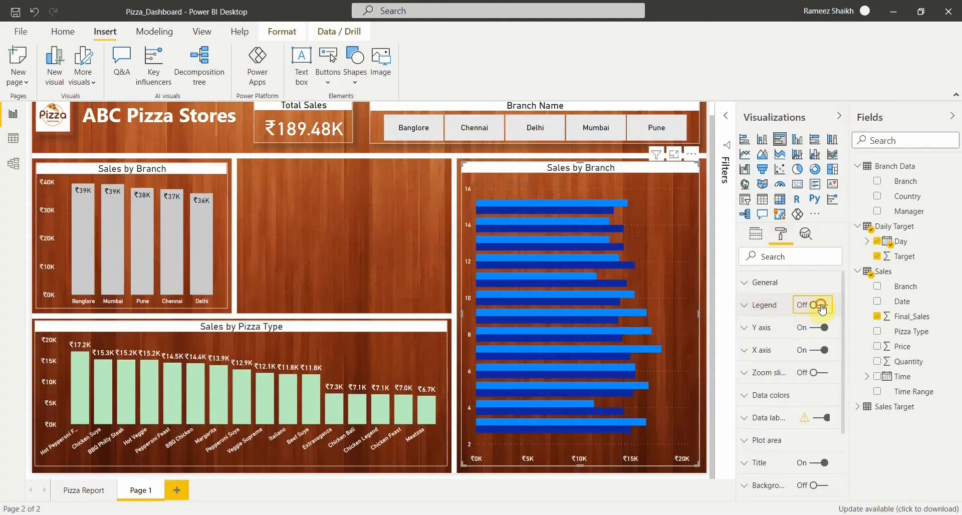
{"action": "left_click", "coordinate": [820, 306]}
{"action": "left_click", "coordinate": [771, 311]}
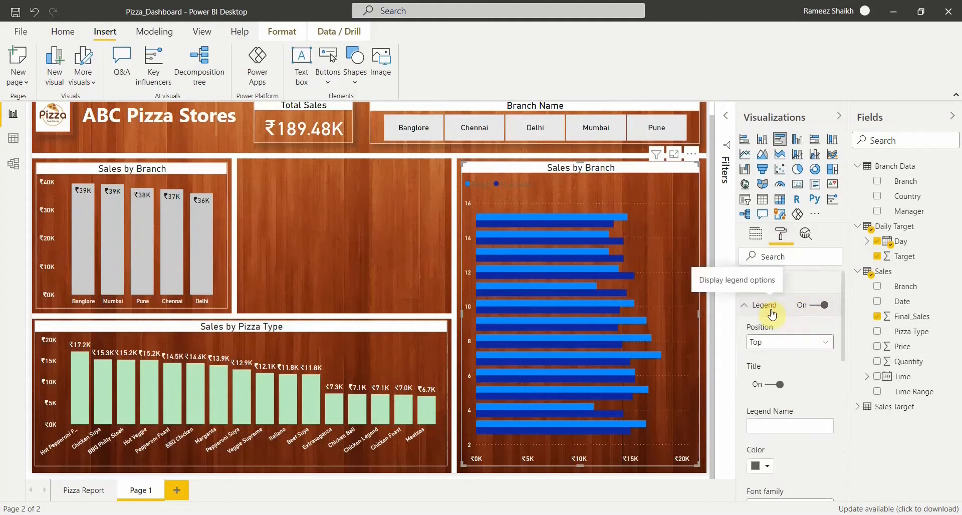
{"action": "left_click", "coordinate": [770, 386]}
{"action": "scroll", "coordinate": [770, 389], "scroll_direction": "down", "scroll_amount": 2}
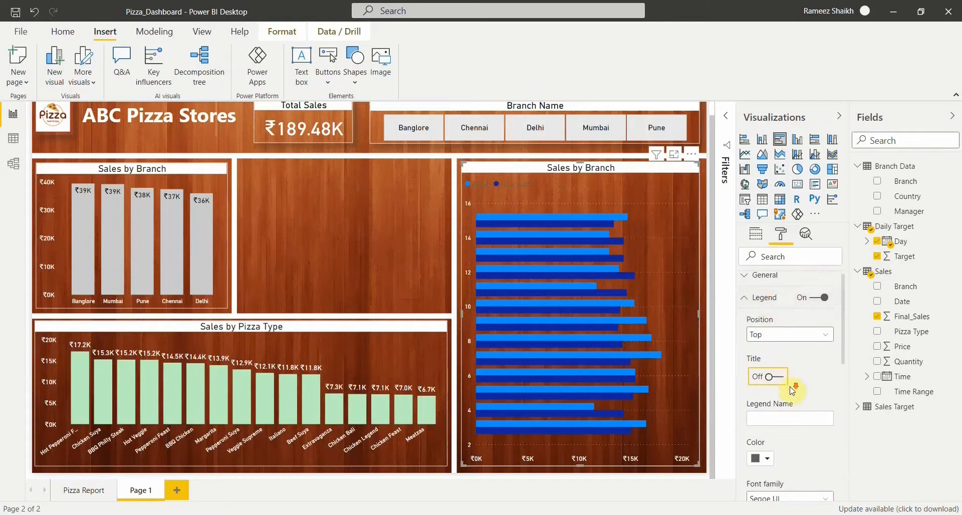
{"action": "left_click", "coordinate": [767, 404]}
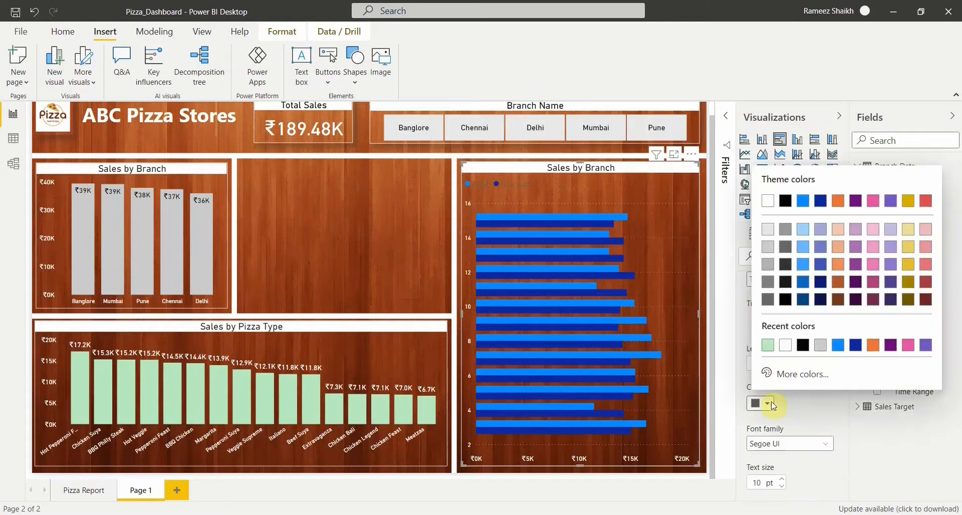
{"action": "left_click", "coordinate": [785, 347]}
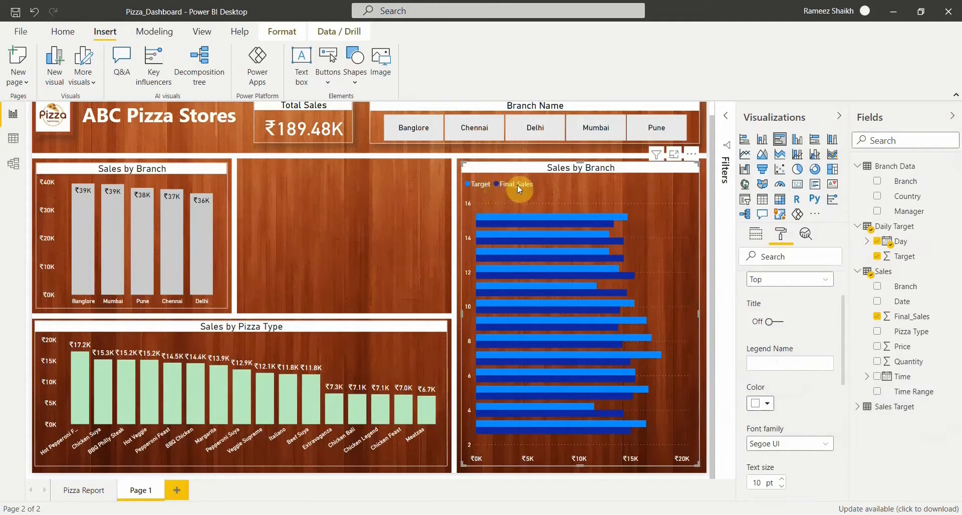
Step: Set the bar chart's legend font to DIN with a text size of 11 pt
{"action": "left_click", "coordinate": [781, 443]}
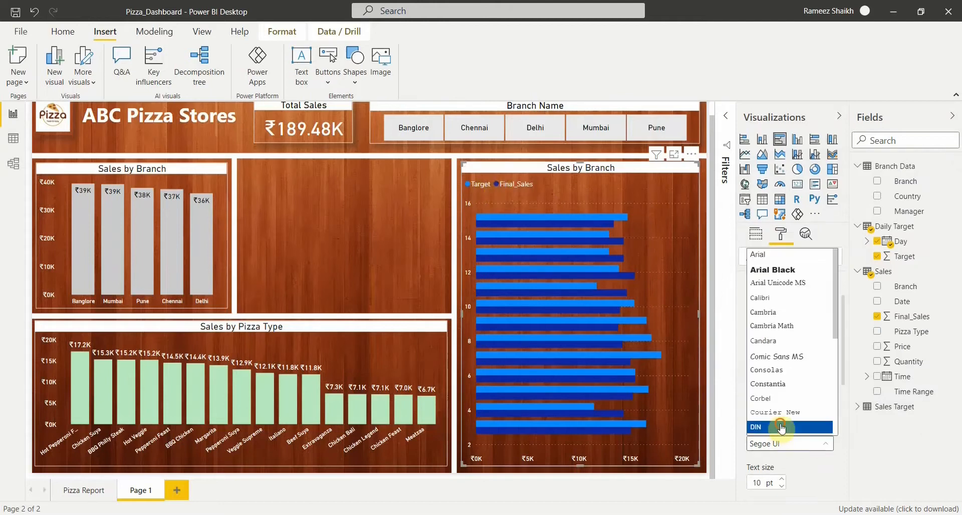
{"action": "left_click", "coordinate": [780, 427]}
{"action": "scroll", "coordinate": [780, 424], "scroll_direction": "down", "scroll_amount": 3}
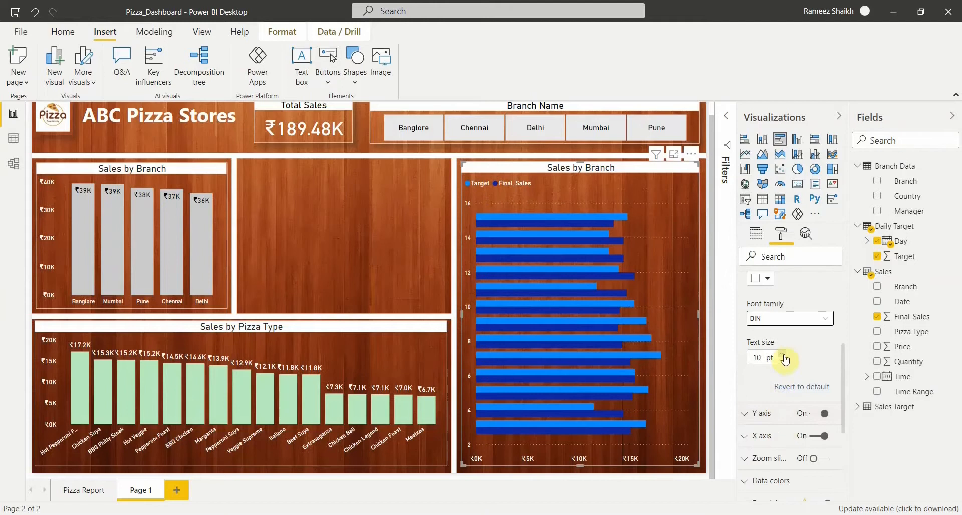
{"action": "left_click", "coordinate": [783, 355]}
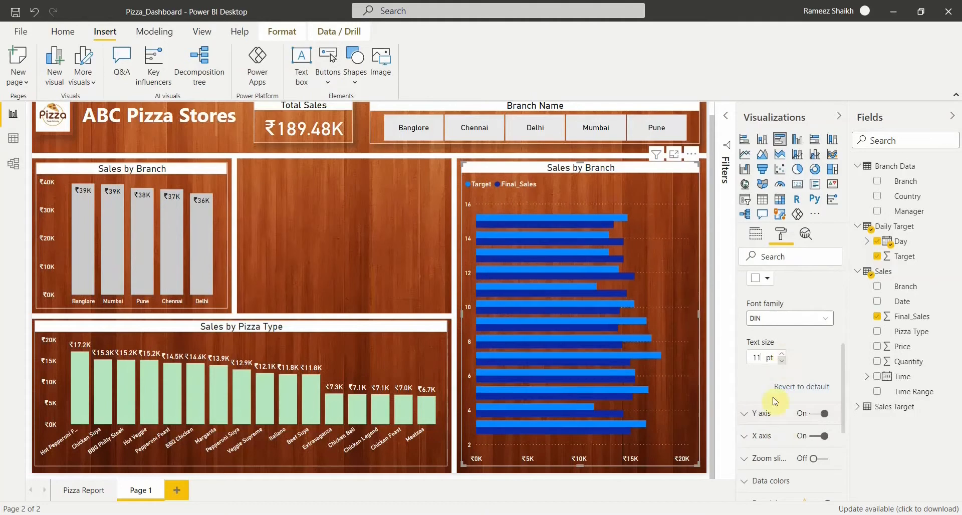
Step: Set the bar chart's Y axis type to Categorical and its text size to 11 pt
{"action": "left_click", "coordinate": [766, 413]}
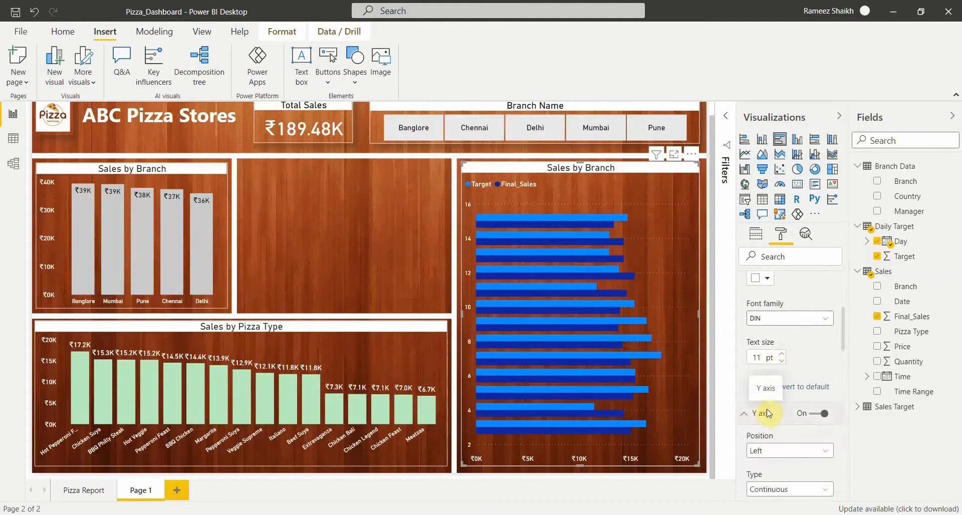
{"action": "scroll", "coordinate": [766, 413], "scroll_direction": "down", "scroll_amount": 2}
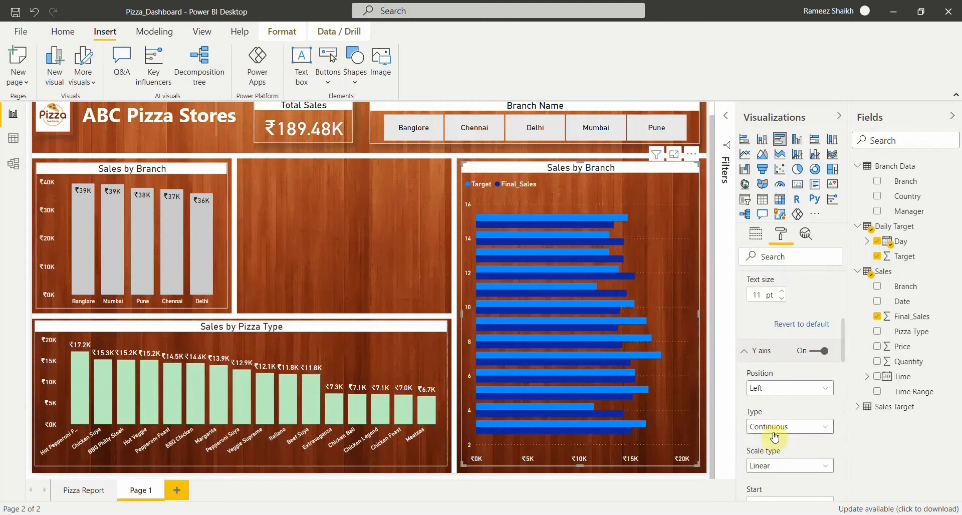
{"action": "left_click", "coordinate": [778, 429]}
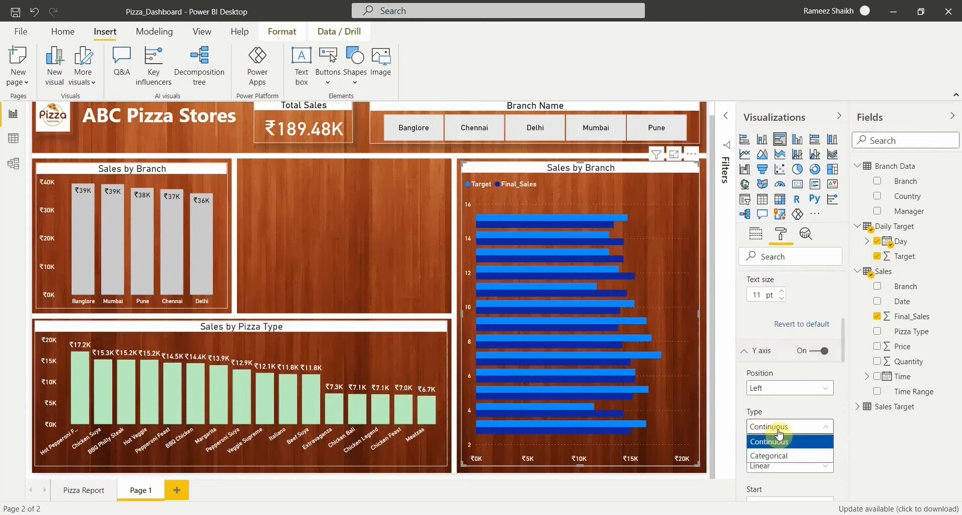
{"action": "left_click", "coordinate": [779, 456]}
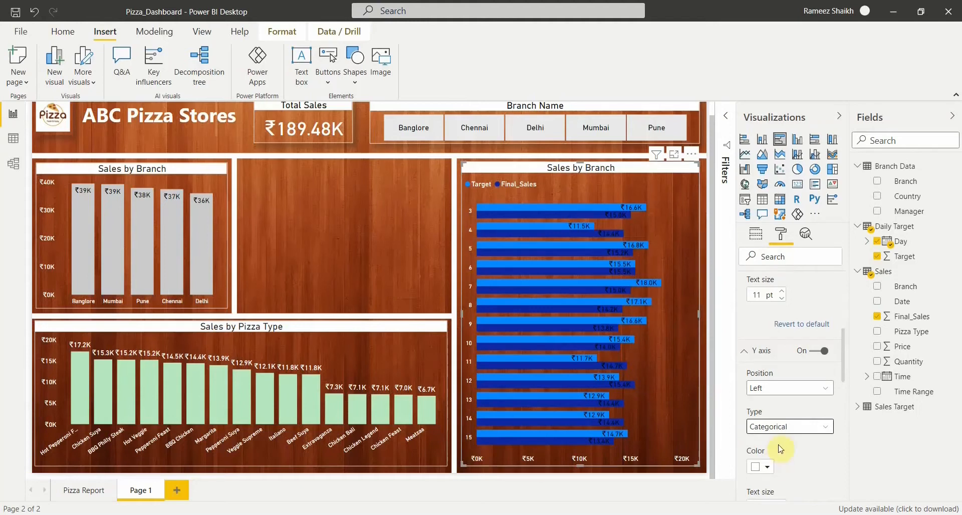
{"action": "scroll", "coordinate": [780, 449], "scroll_direction": "down", "scroll_amount": 1}
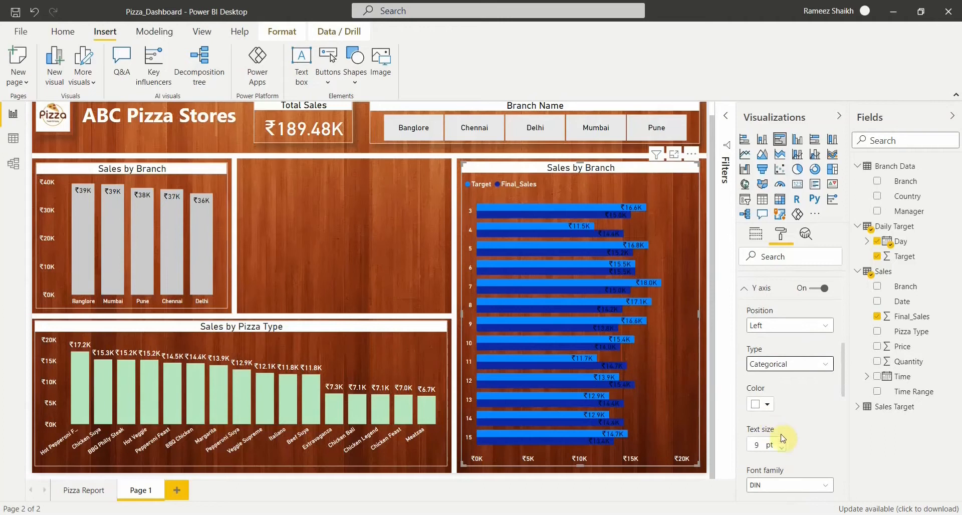
{"action": "left_click", "coordinate": [784, 441]}
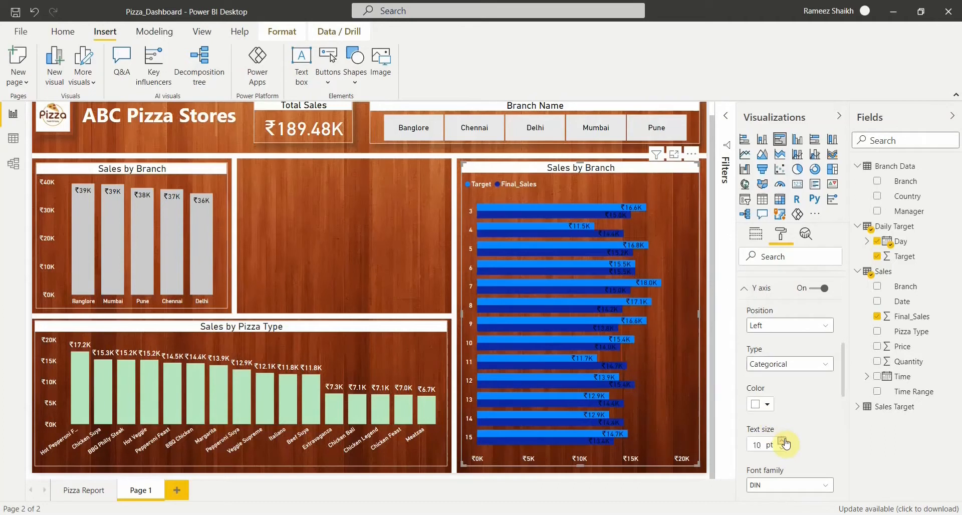
{"action": "left_click", "coordinate": [784, 442]}
{"action": "scroll", "coordinate": [805, 436], "scroll_direction": "down", "scroll_amount": 1}
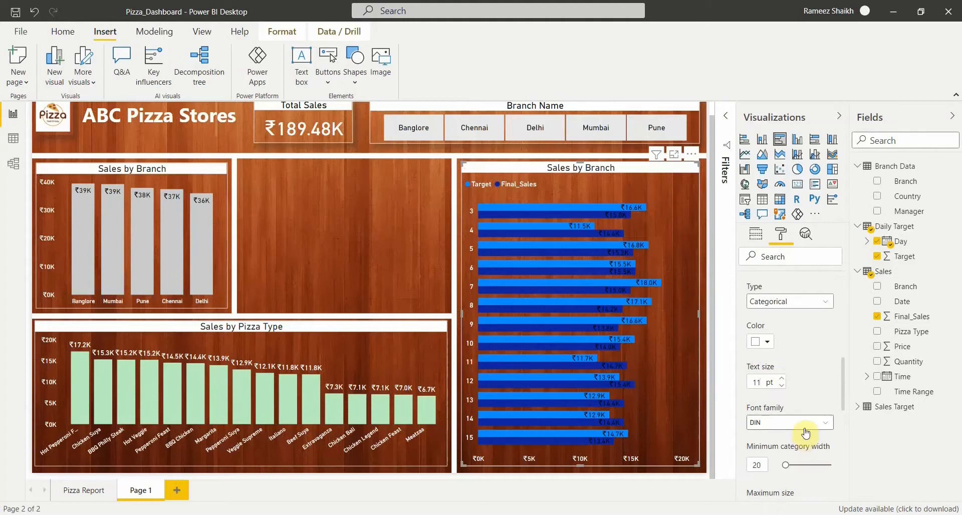
Step: Check the bar chart's X axis formatting, including its text, display units, title and gridline settings
{"action": "scroll", "coordinate": [805, 433], "scroll_direction": "down", "scroll_amount": 4}
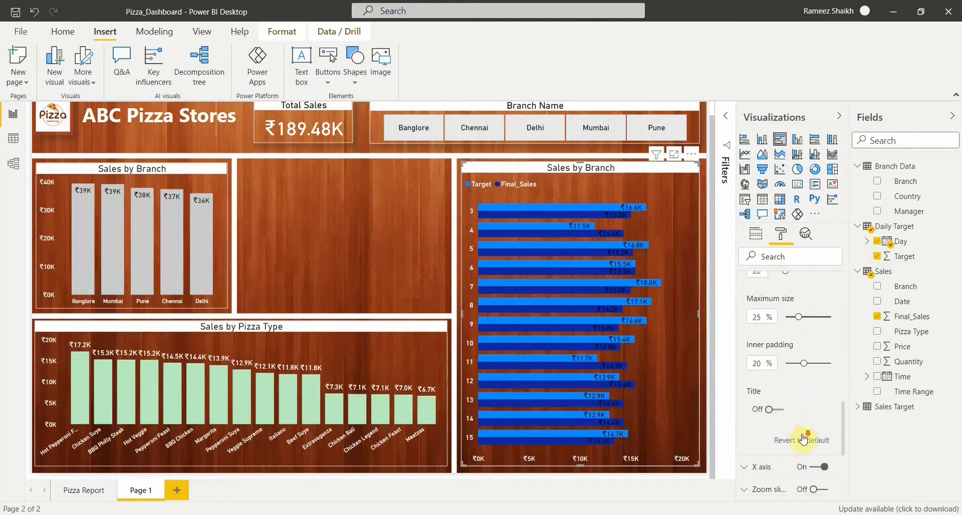
{"action": "scroll", "coordinate": [803, 440], "scroll_direction": "down", "scroll_amount": 2}
{"action": "left_click", "coordinate": [769, 349]}
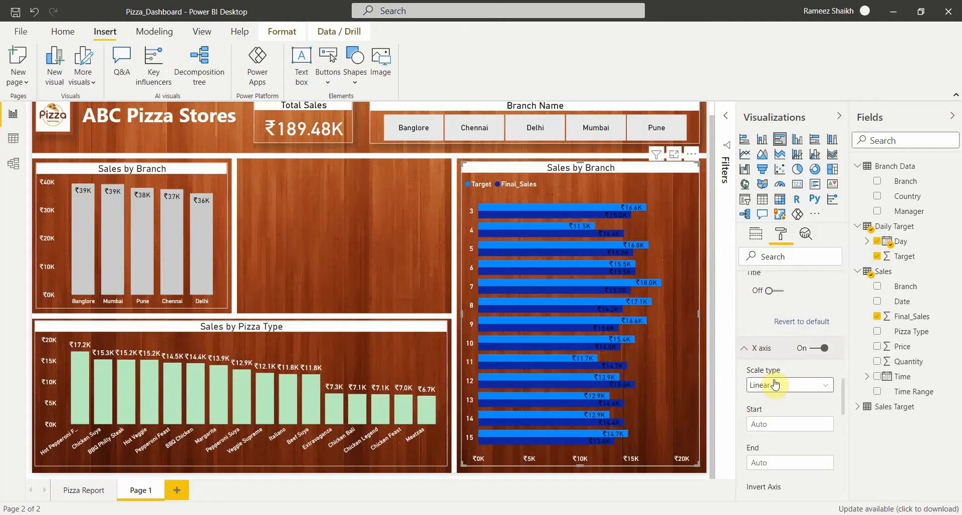
{"action": "scroll", "coordinate": [775, 384], "scroll_direction": "down", "scroll_amount": 4}
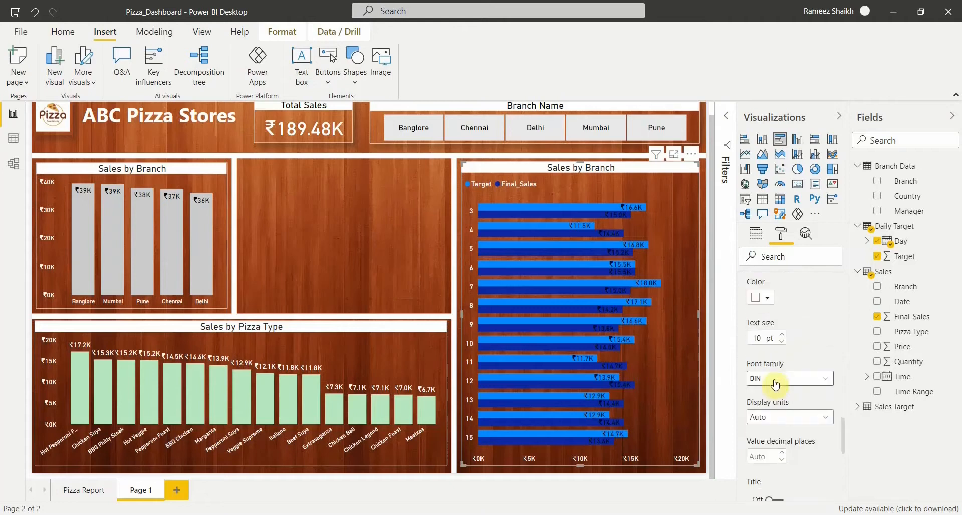
{"action": "scroll", "coordinate": [777, 433], "scroll_direction": "down", "scroll_amount": 1}
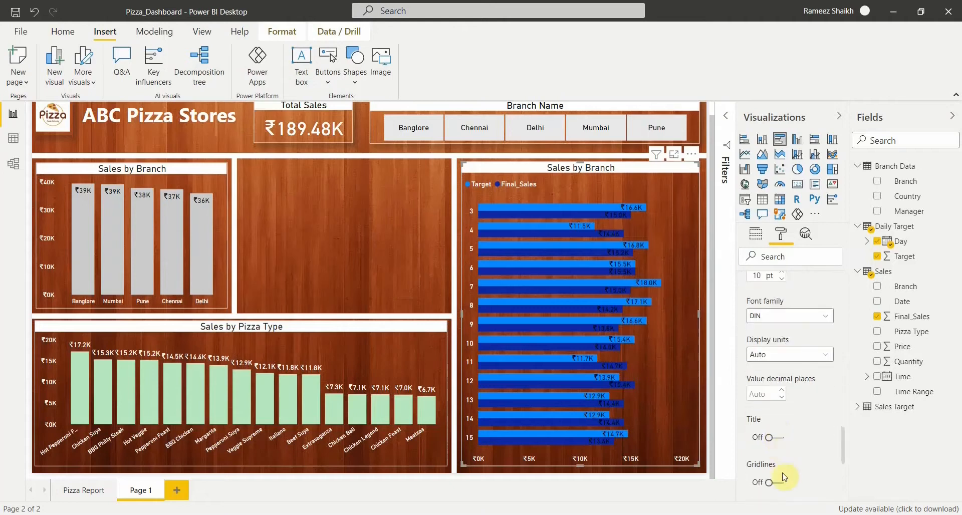
{"action": "left_click", "coordinate": [777, 439]}
{"action": "left_click", "coordinate": [773, 440]}
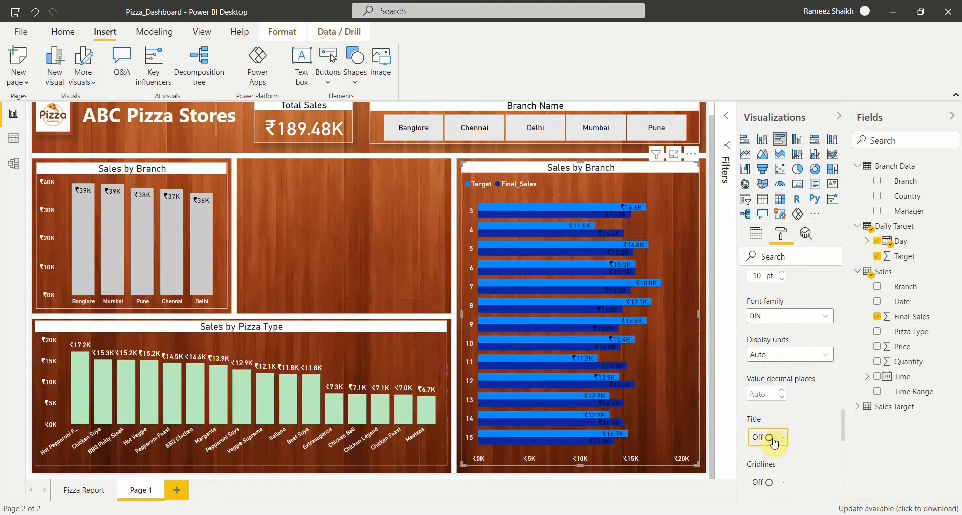
{"action": "scroll", "coordinate": [782, 438], "scroll_direction": "down", "scroll_amount": 1}
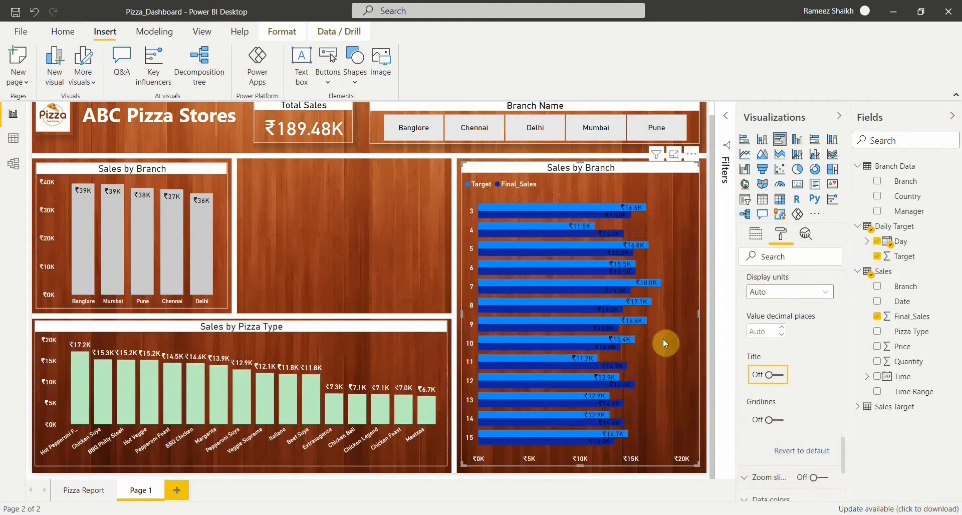
Step: Look up the Final_Sales data color of the Target and Sales by Date chart on the Pizza Report page
{"action": "scroll", "coordinate": [805, 459], "scroll_direction": "down", "scroll_amount": 1}
{"action": "scroll", "coordinate": [805, 459], "scroll_direction": "down", "scroll_amount": 1}
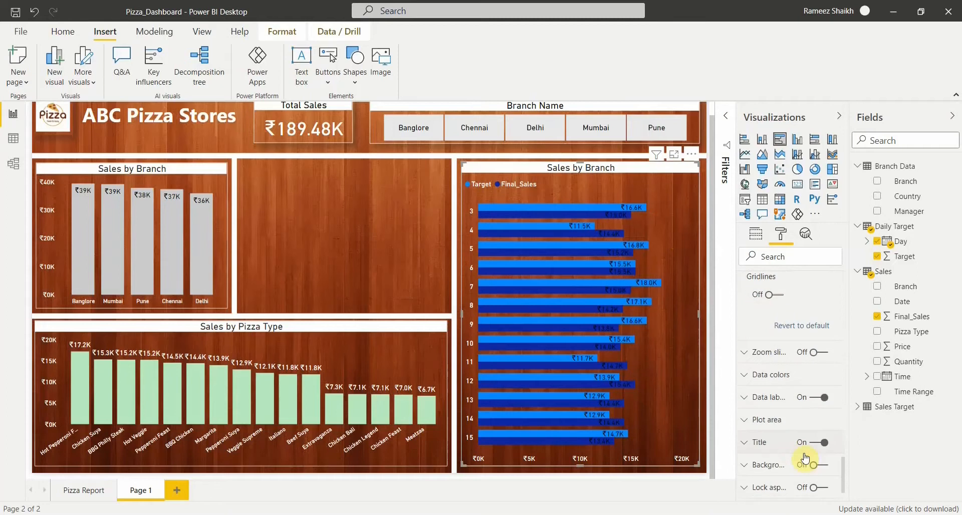
{"action": "left_click", "coordinate": [770, 385]}
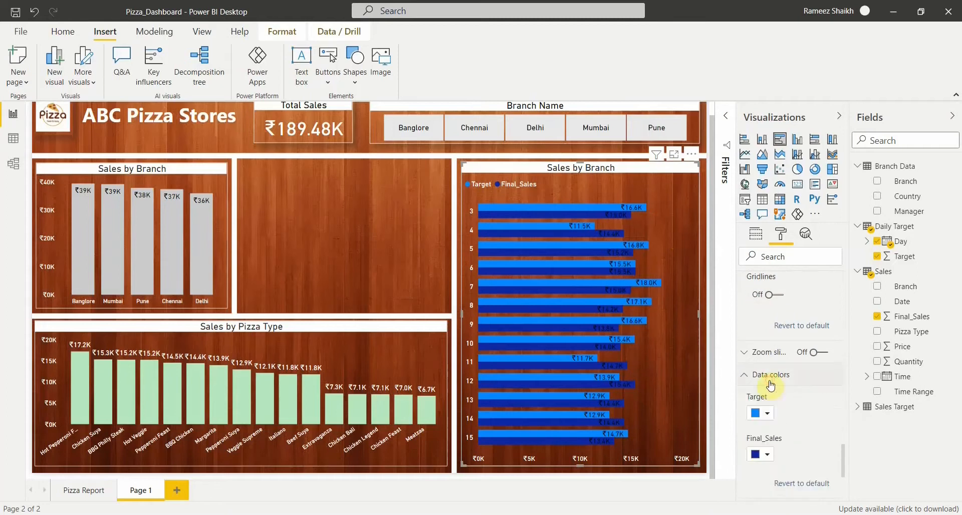
{"action": "left_click", "coordinate": [79, 492]}
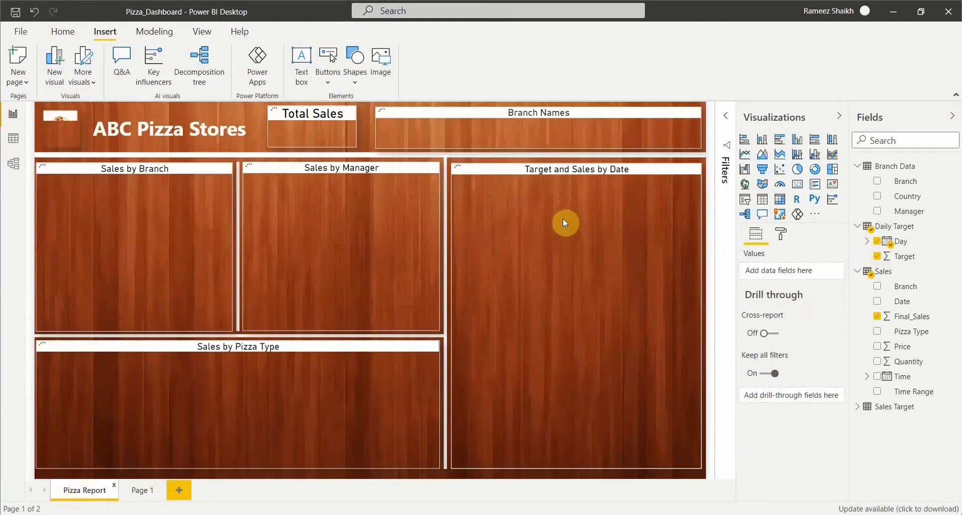
{"action": "mouse_move", "coordinate": [618, 205]}
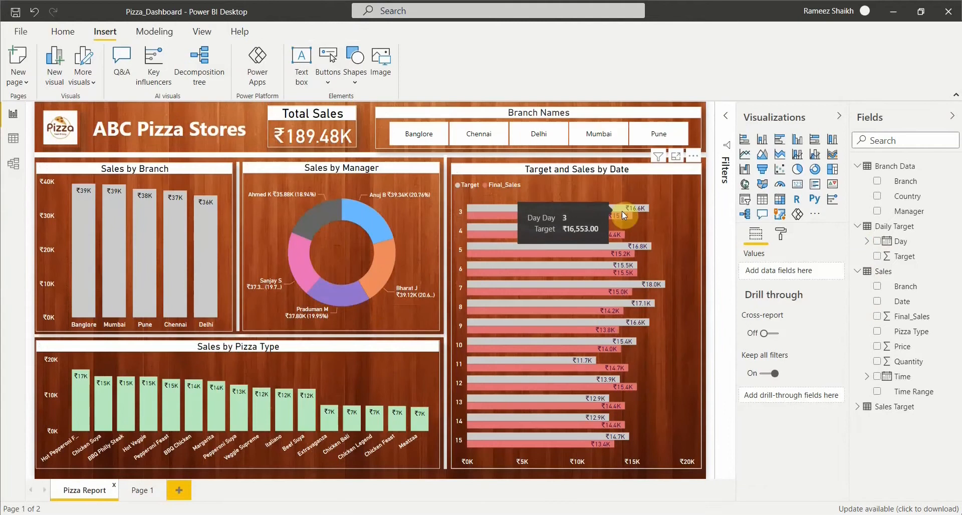
{"action": "left_click", "coordinate": [624, 173]}
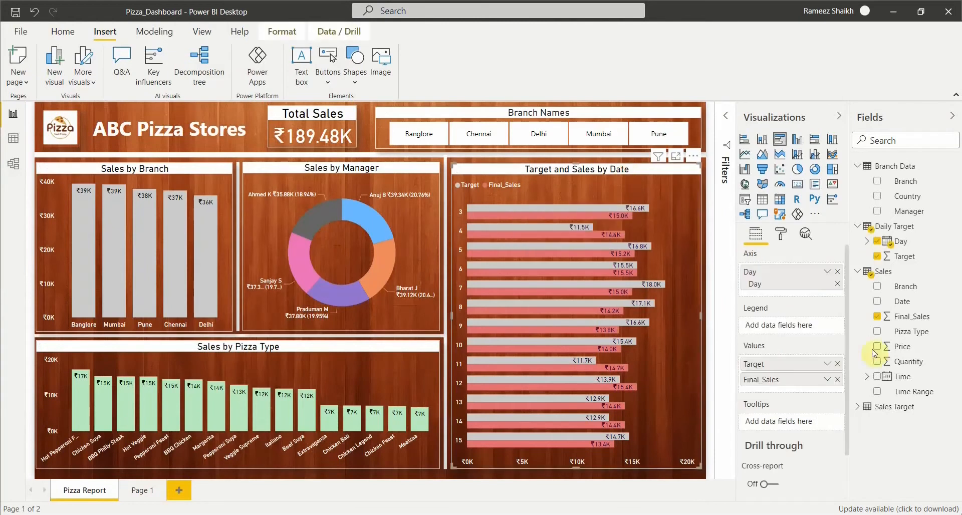
{"action": "left_click", "coordinate": [781, 239]}
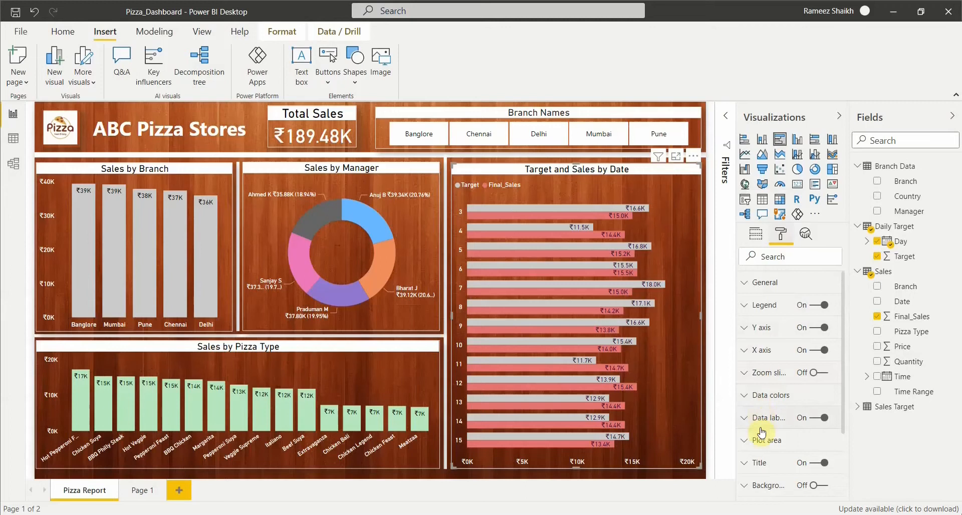
{"action": "left_click", "coordinate": [757, 394]}
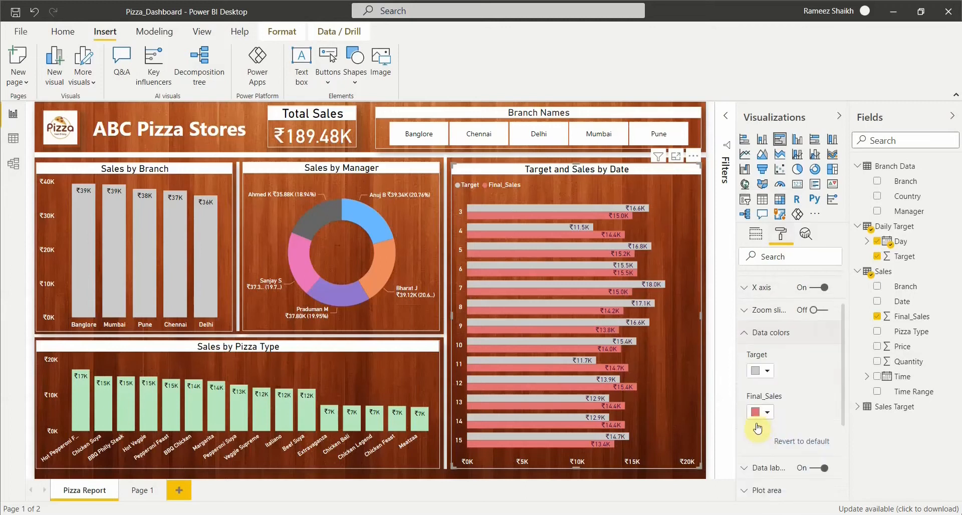
{"action": "left_click", "coordinate": [767, 413]}
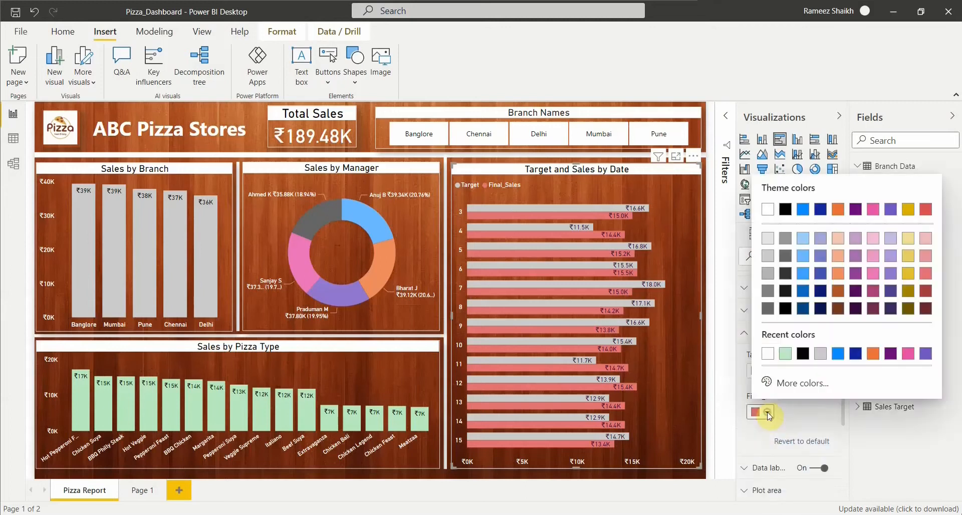
{"action": "left_click", "coordinate": [789, 386]}
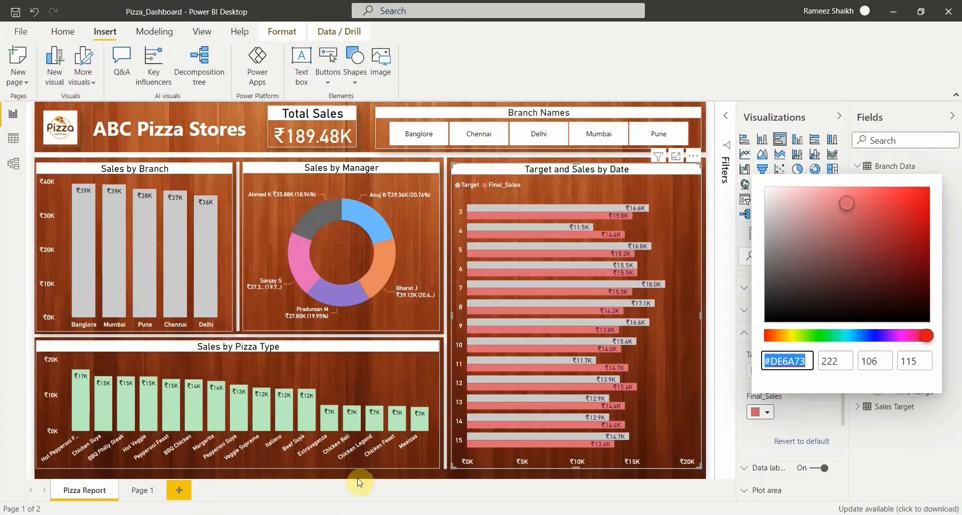
{"action": "left_click", "coordinate": [110, 492]}
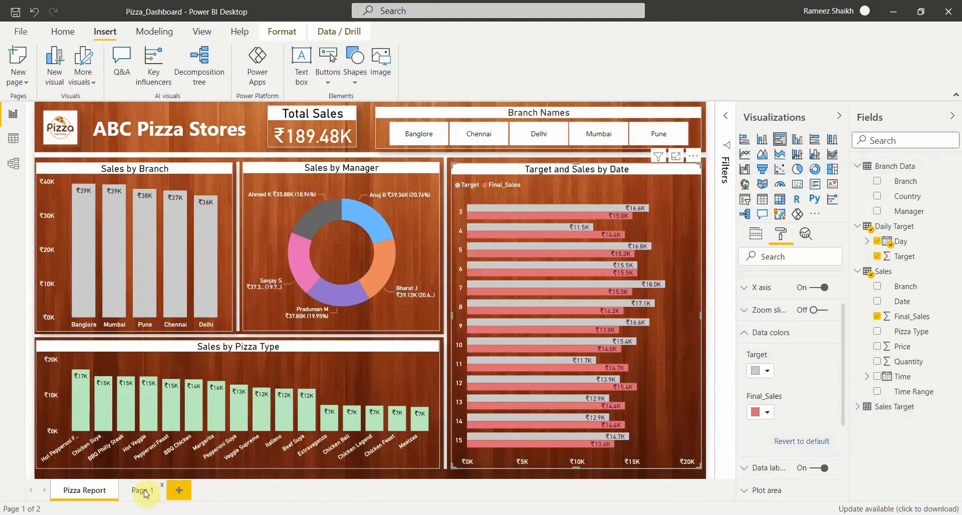
Step: On Page 1, recolor the daily bar chart's Final_Sales bars to the recent light red and its Target bars to the recent light grey
{"action": "left_click", "coordinate": [145, 492]}
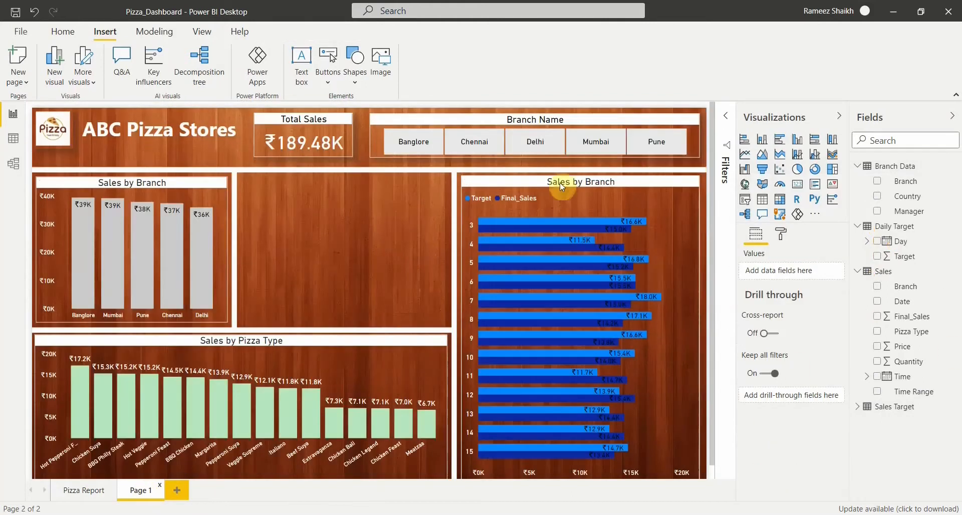
{"action": "left_click", "coordinate": [564, 180]}
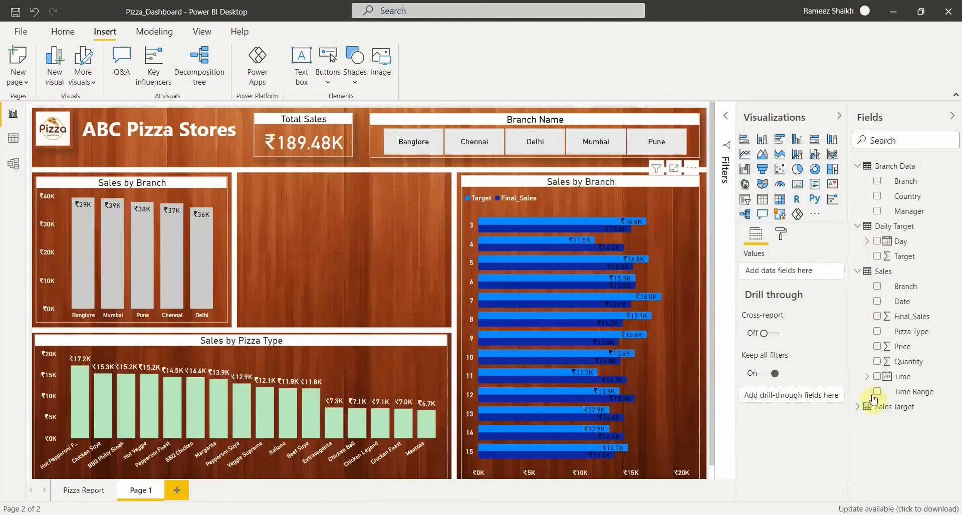
{"action": "left_click", "coordinate": [778, 240]}
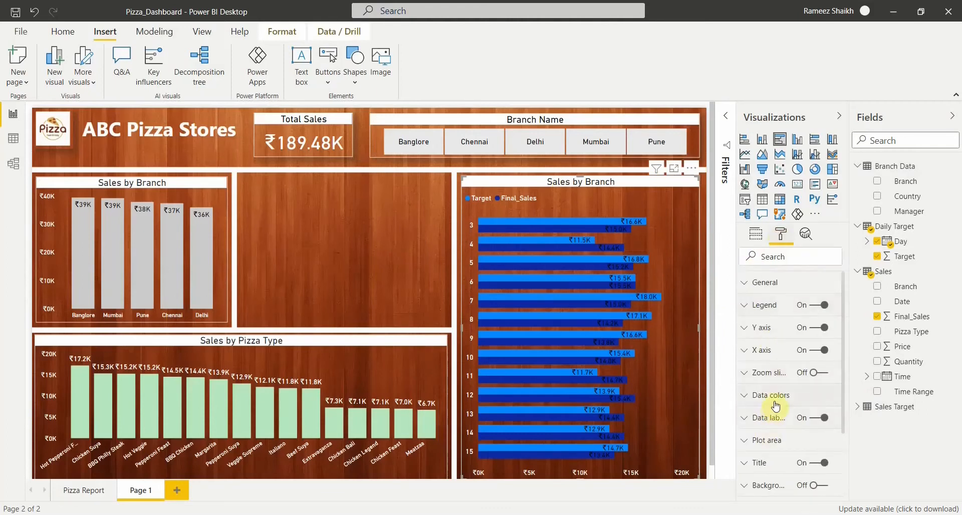
{"action": "left_click", "coordinate": [776, 400]}
{"action": "scroll", "coordinate": [777, 405], "scroll_direction": "down", "scroll_amount": 3}
{"action": "left_click", "coordinate": [765, 405]}
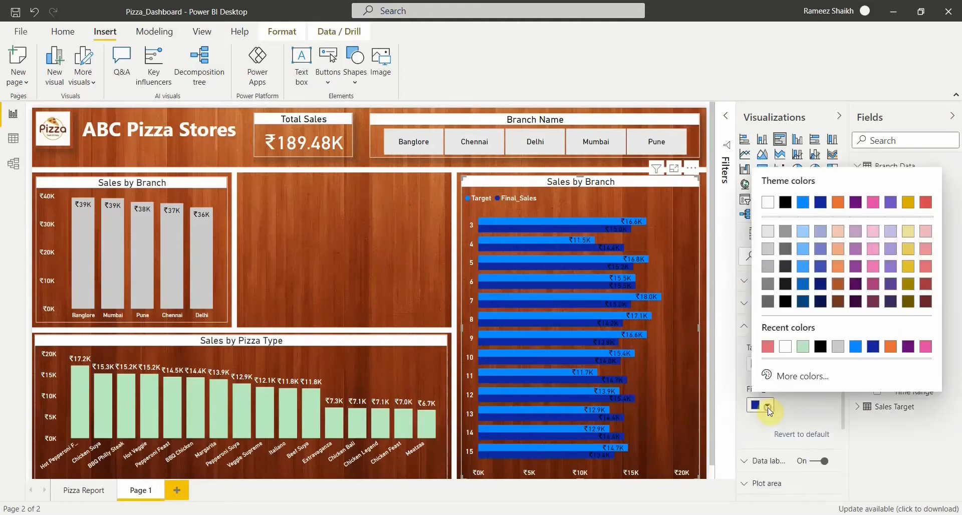
{"action": "left_click", "coordinate": [768, 347]}
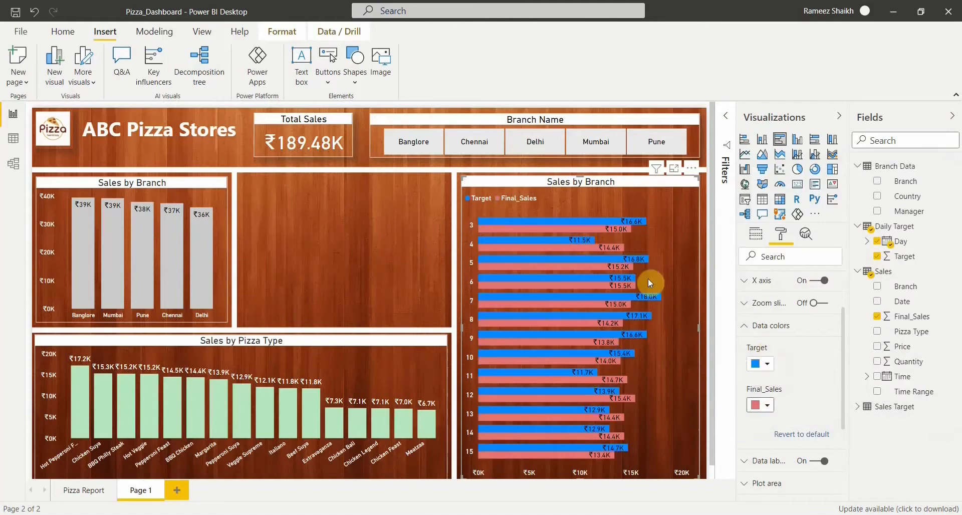
{"action": "left_click", "coordinate": [767, 363]}
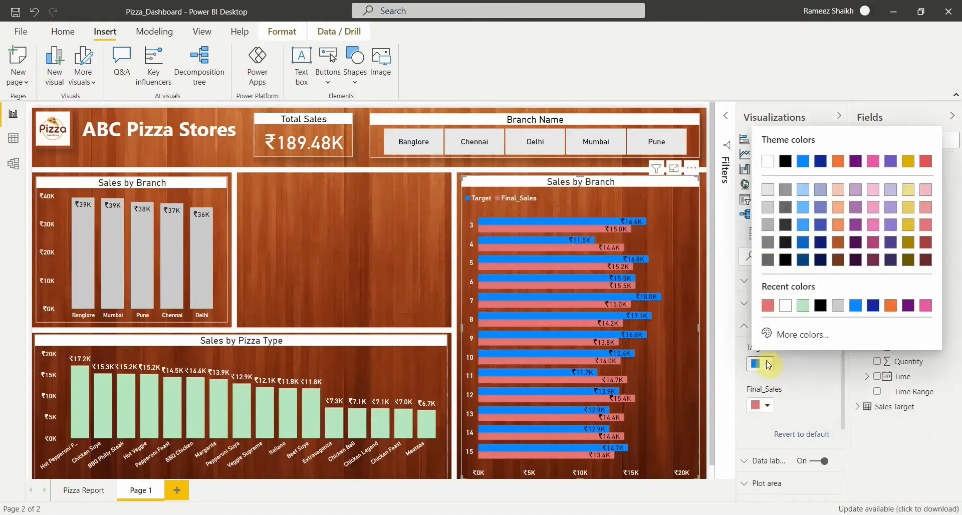
{"action": "left_click", "coordinate": [837, 306]}
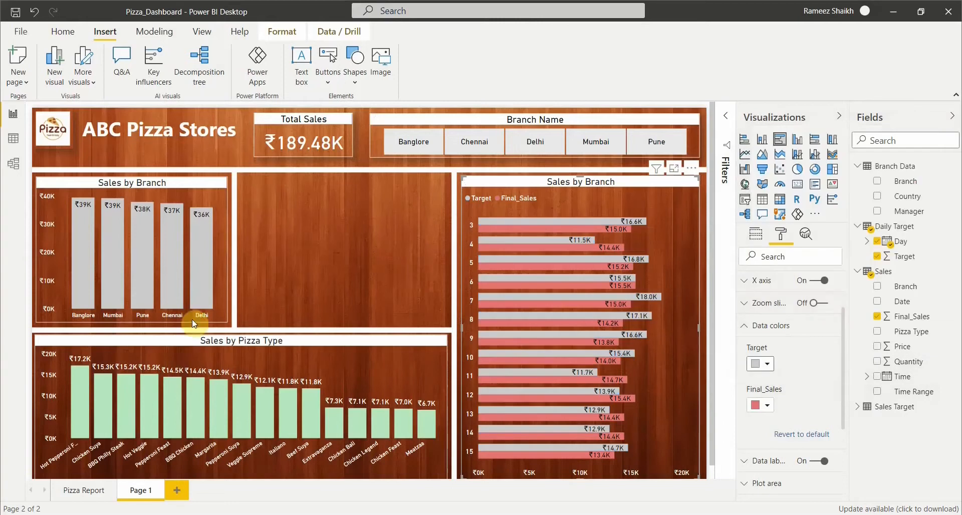
Step: Check the Pizza Report chart again and change the title of Page 1's daily bar chart to "Target and Sales by Date"
{"action": "left_click", "coordinate": [85, 495]}
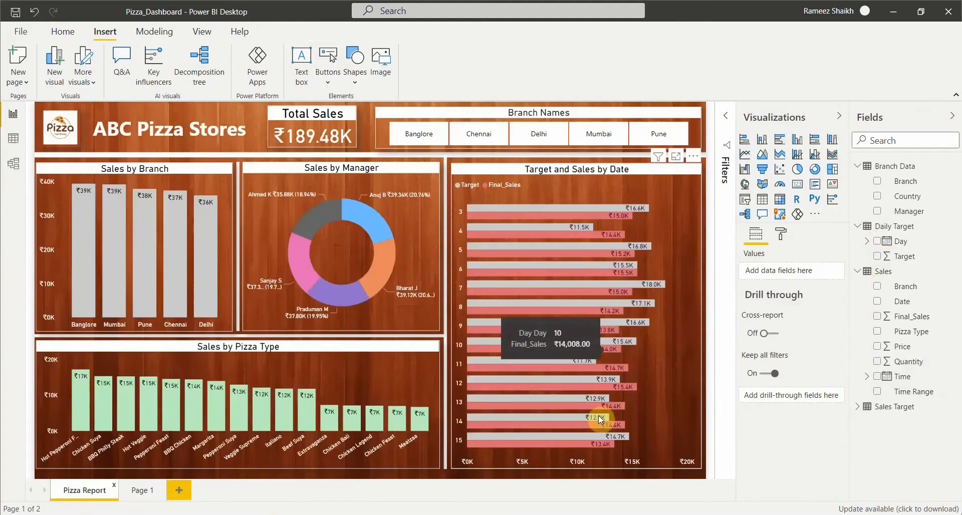
{"action": "left_click", "coordinate": [145, 490]}
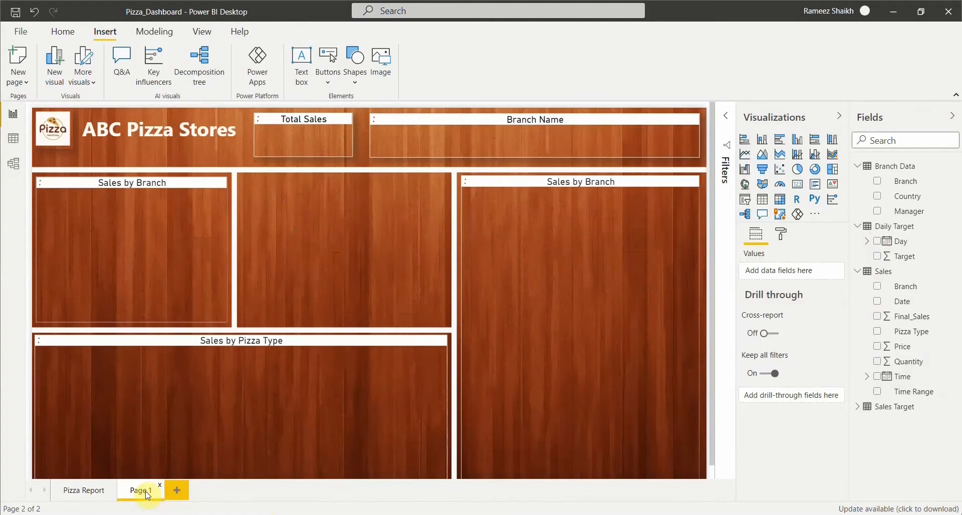
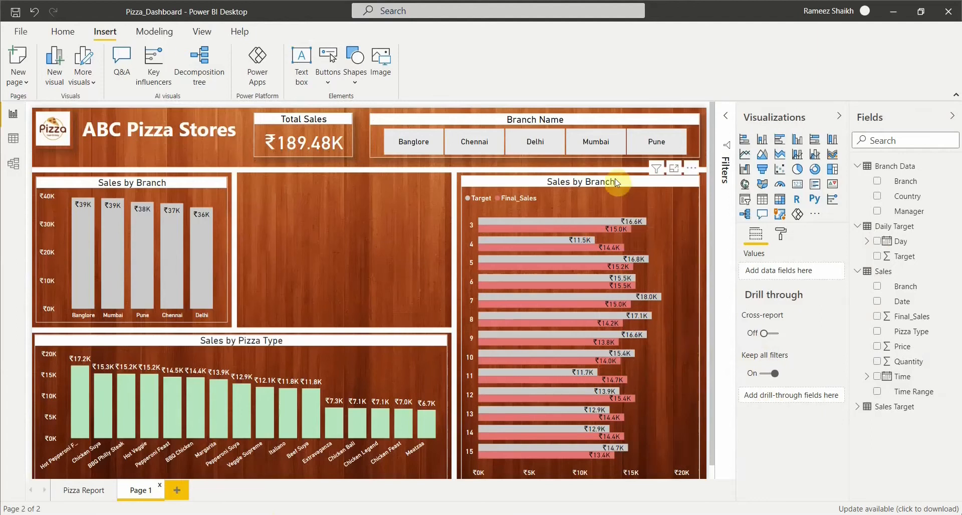
{"action": "left_click", "coordinate": [673, 234]}
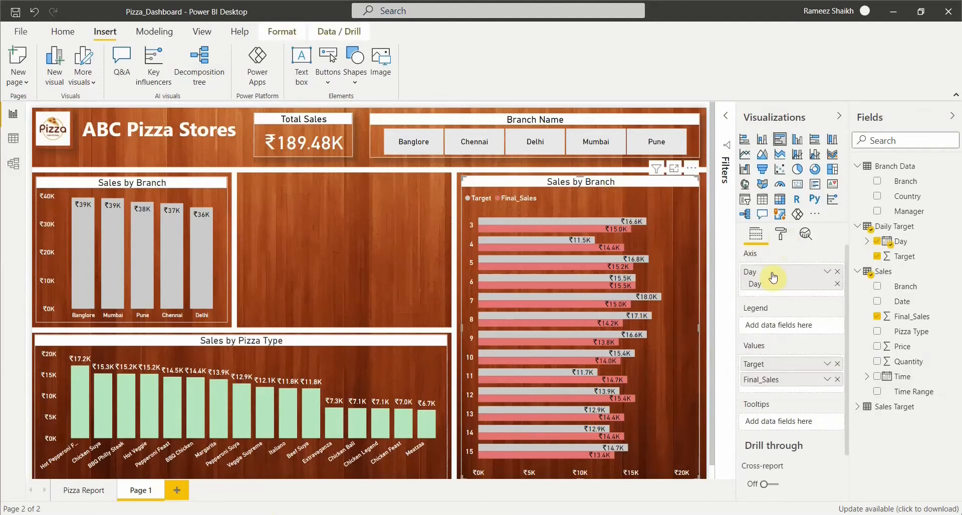
{"action": "left_click", "coordinate": [780, 233]}
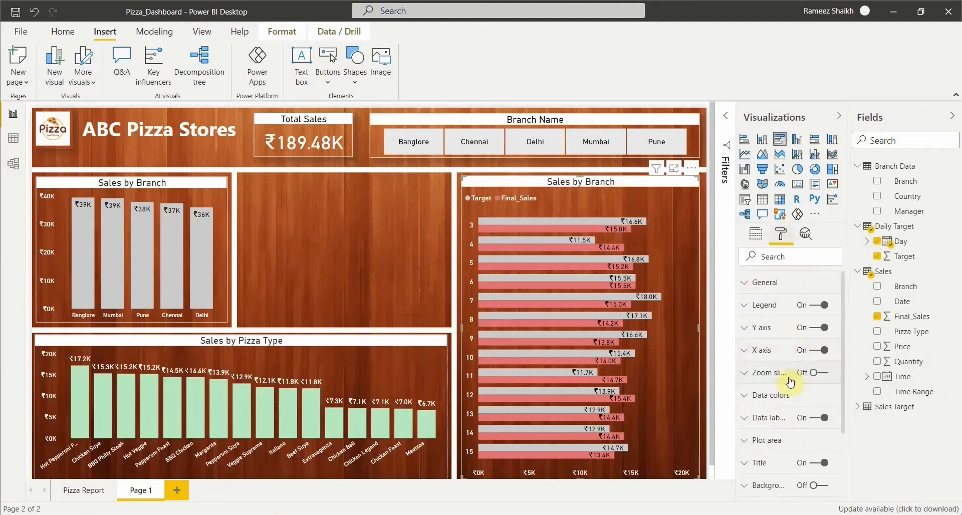
{"action": "left_click", "coordinate": [758, 462]}
{"action": "scroll", "coordinate": [764, 466], "scroll_direction": "down", "scroll_amount": 2}
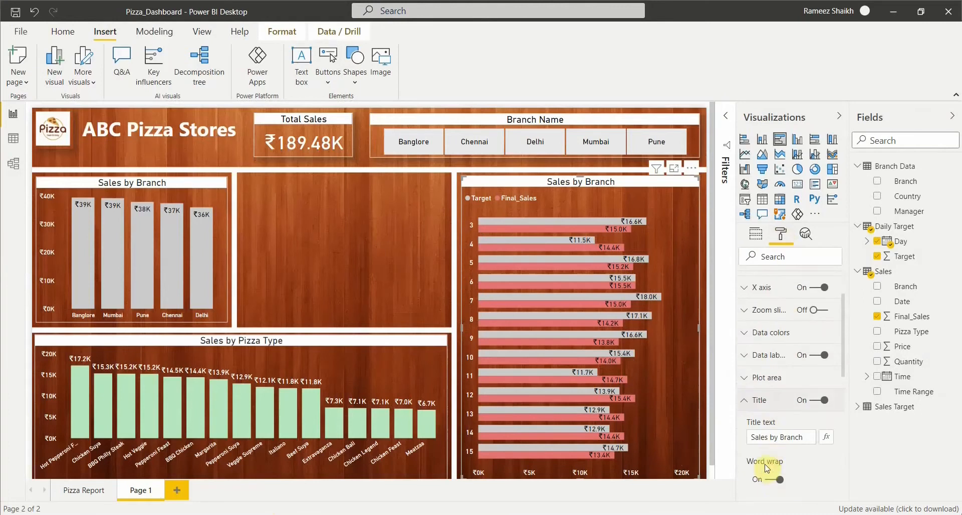
{"action": "left_click", "coordinate": [753, 439]}
{"action": "type", "text": "Ta"}
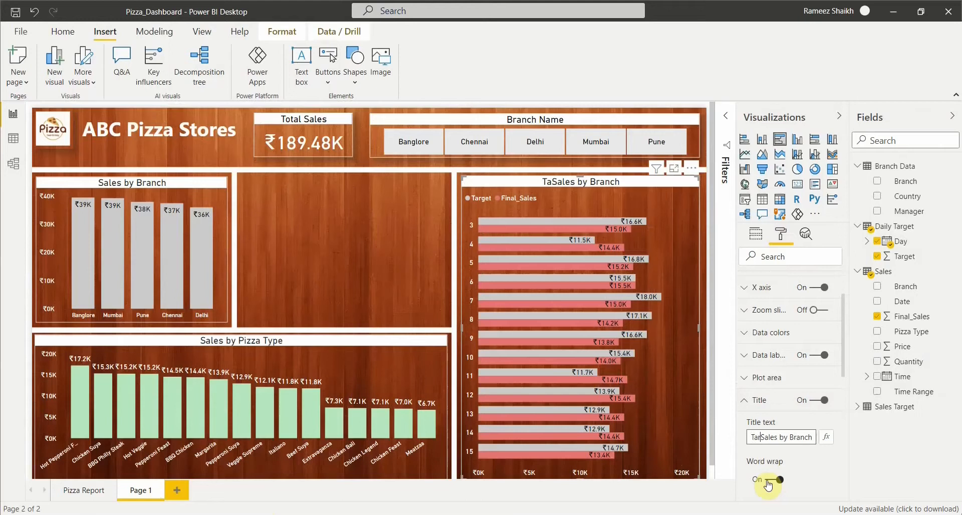
{"action": "type", "text": "rget "}
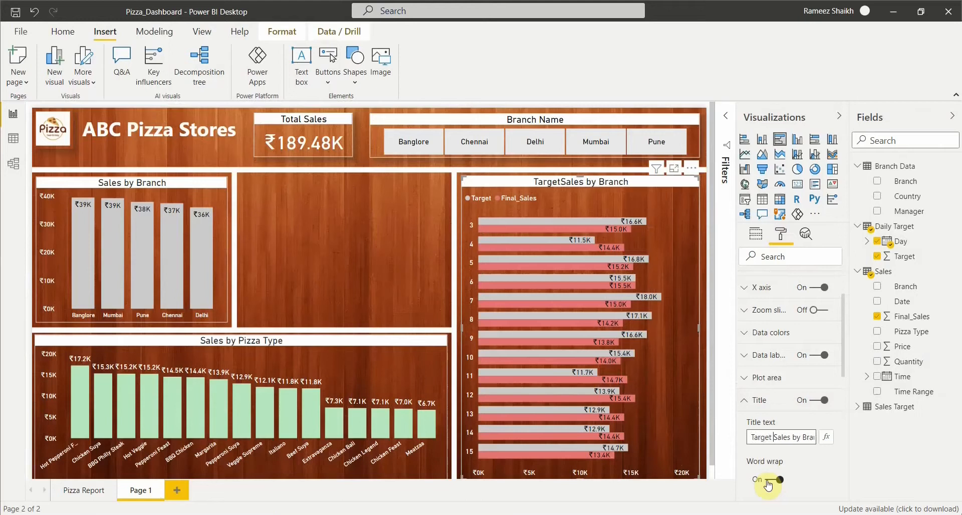
{"action": "type", "text": "and"}
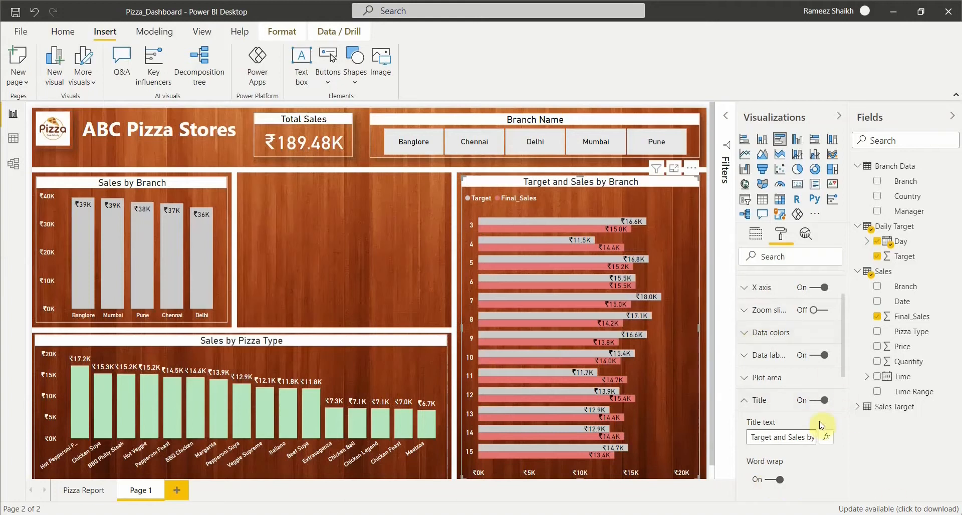
{"action": "key", "text": "End"}
{"action": "double_click", "coordinate": [800, 437]}
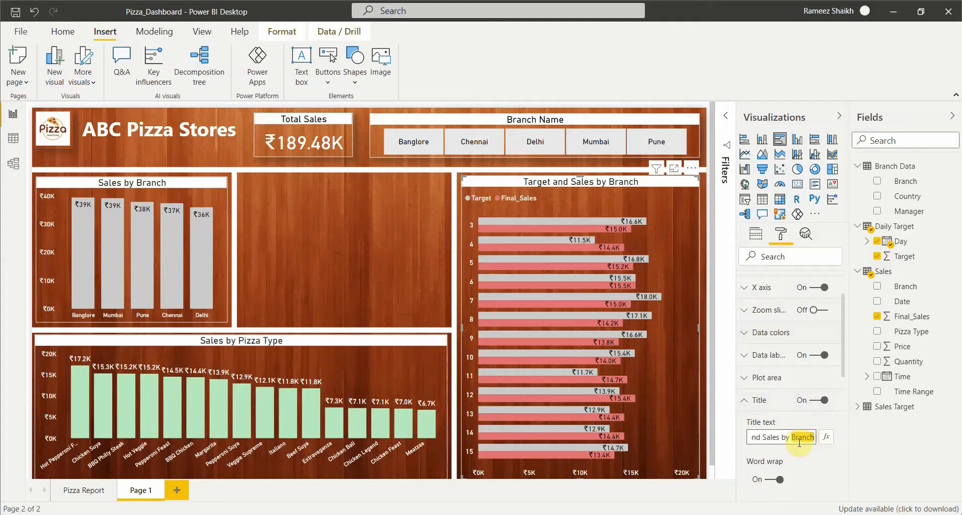
{"action": "type", "text": "Date"}
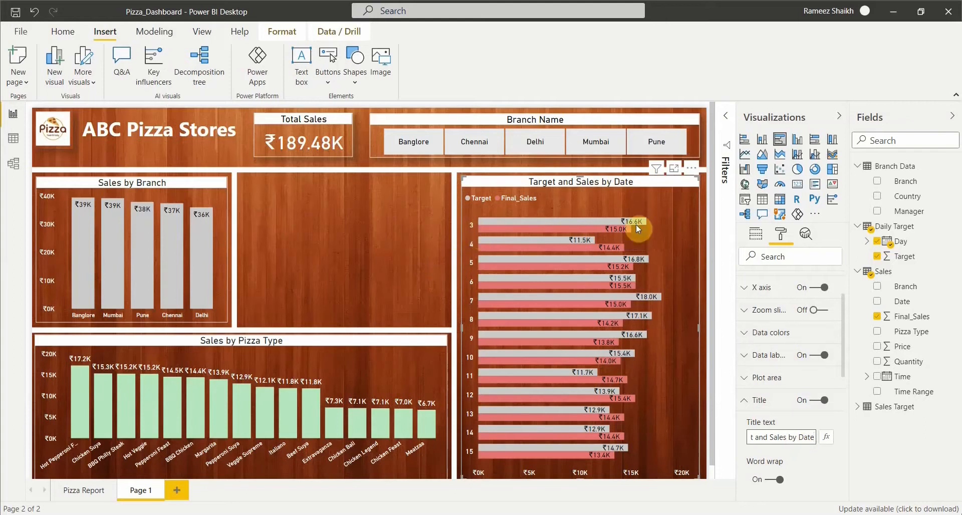
Step: Turn on the shadow for the Target and Sales by Date bar chart on Page 1
{"action": "left_click", "coordinate": [754, 407]}
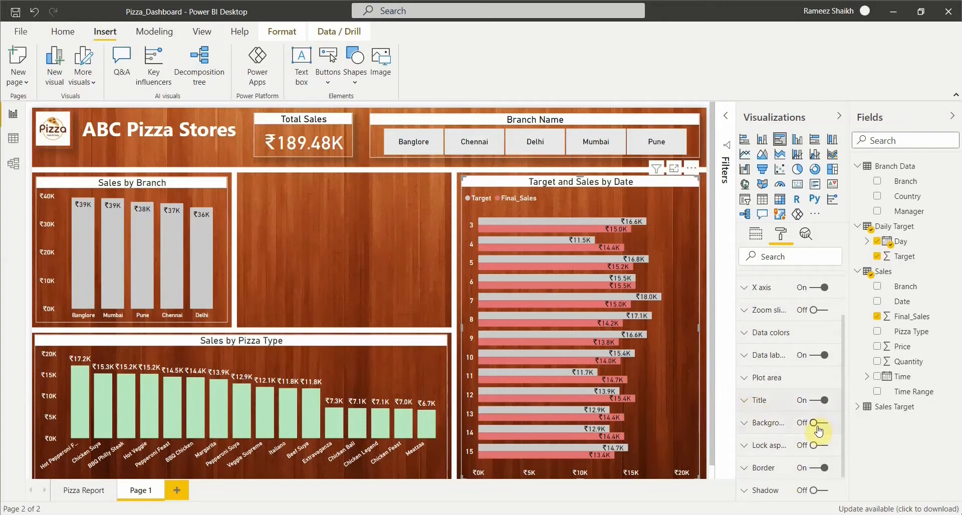
{"action": "scroll", "coordinate": [772, 468], "scroll_direction": "down", "scroll_amount": 1}
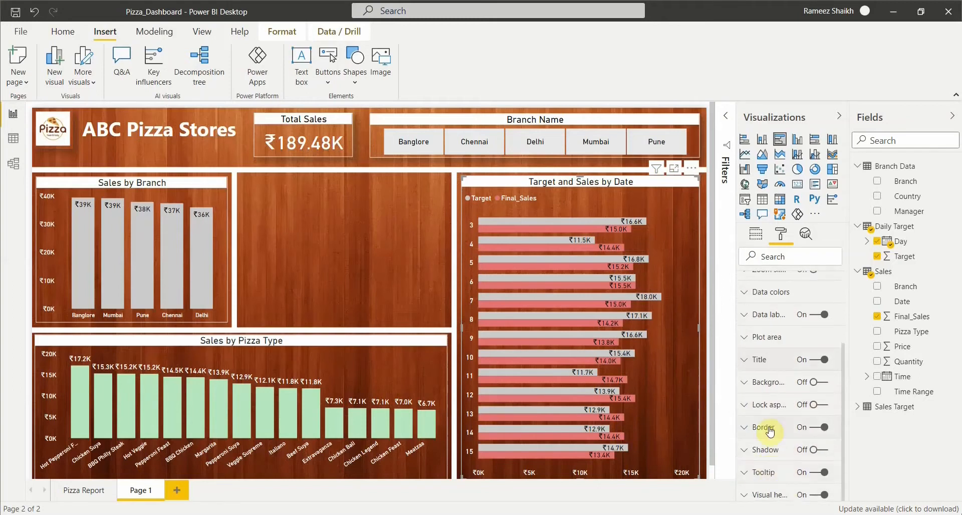
{"action": "left_click", "coordinate": [380, 237]}
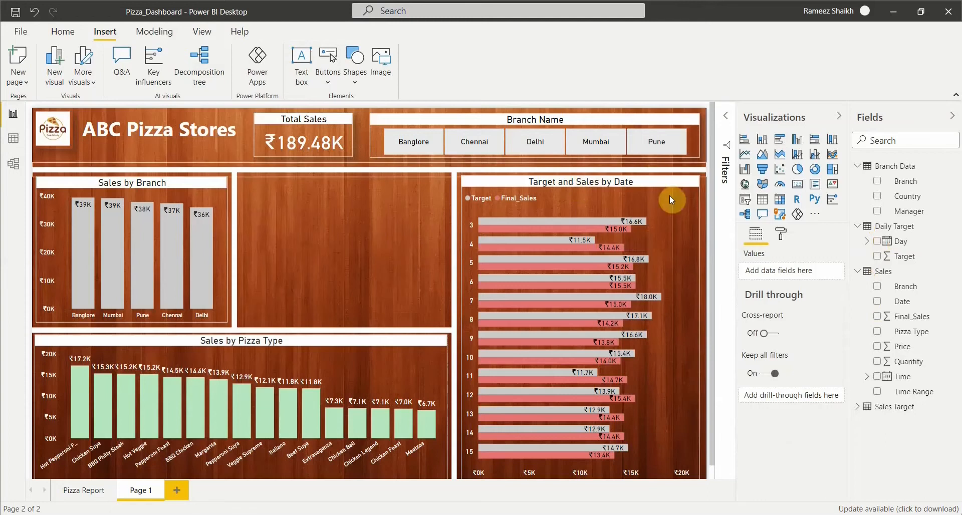
{"action": "left_click", "coordinate": [535, 184]}
{"action": "scroll", "coordinate": [790, 440], "scroll_direction": "down", "scroll_amount": 1}
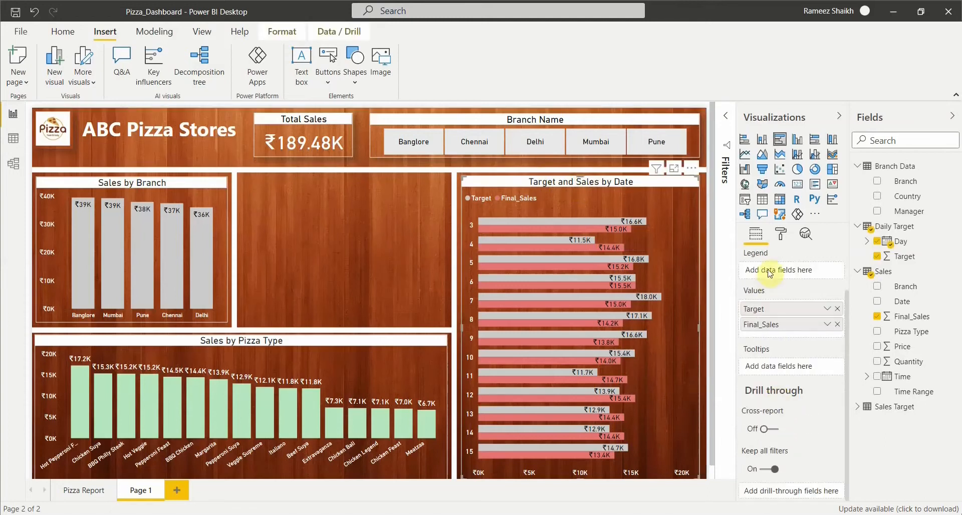
{"action": "left_click", "coordinate": [781, 233]}
{"action": "scroll", "coordinate": [796, 455], "scroll_direction": "down", "scroll_amount": 3}
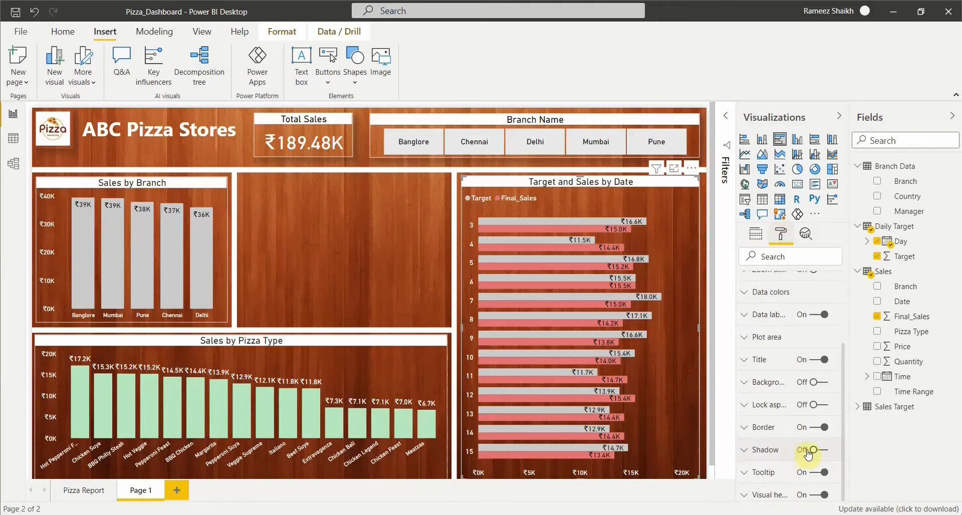
{"action": "left_click", "coordinate": [823, 454]}
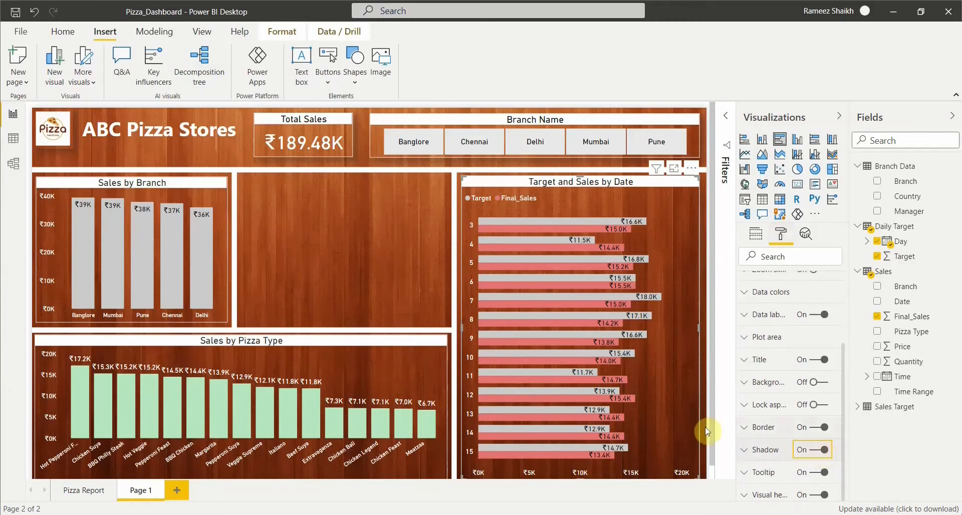
{"action": "scroll", "coordinate": [410, 273], "scroll_direction": "down", "scroll_amount": 1}
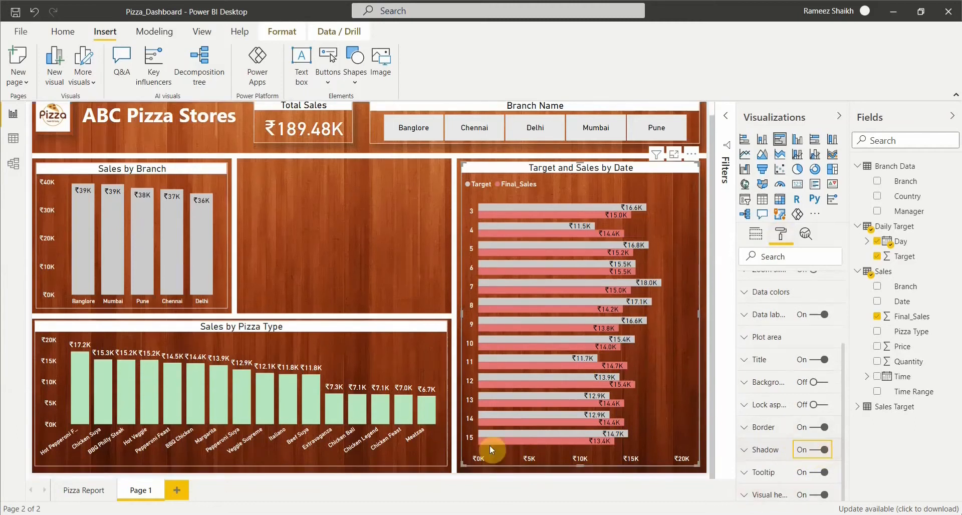
Step: Turn on the shadow for the Sales by Pizza Type and Sales by Branch charts on Page 1
{"action": "left_click", "coordinate": [428, 326]}
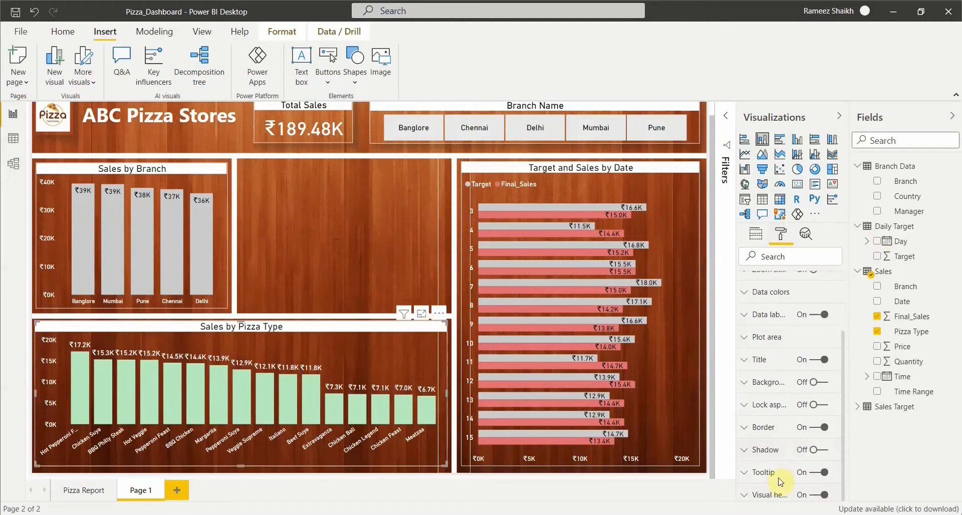
{"action": "left_click", "coordinate": [820, 450]}
{"action": "left_click", "coordinate": [820, 450]}
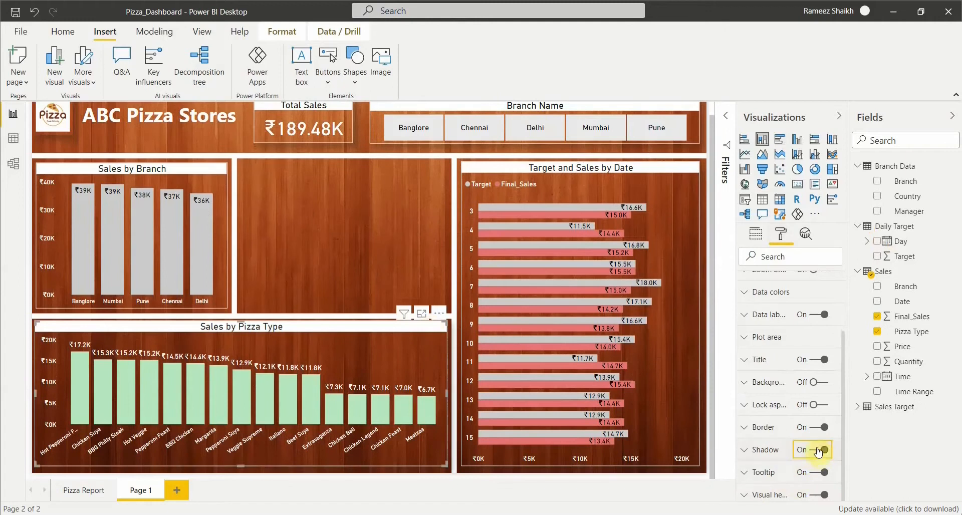
{"action": "left_click", "coordinate": [112, 170]}
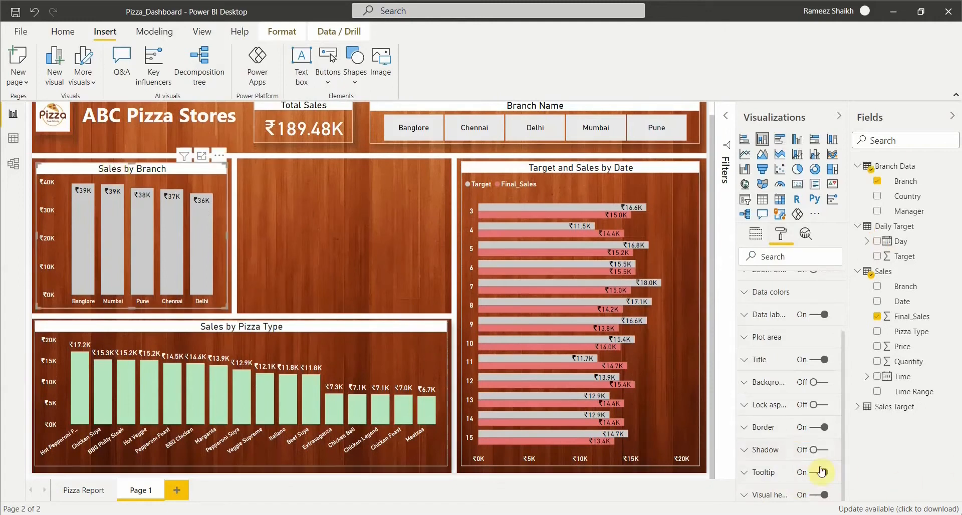
{"action": "left_click", "coordinate": [795, 450]}
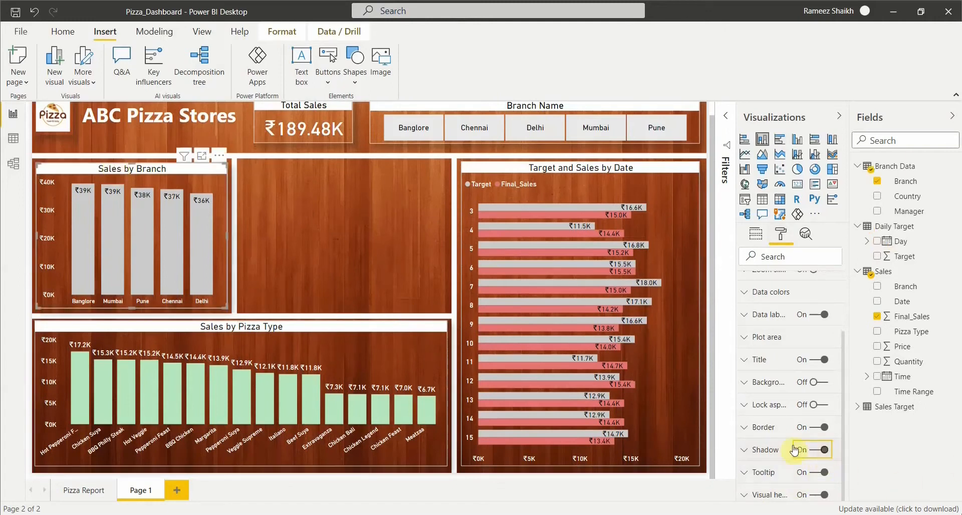
{"action": "left_click", "coordinate": [286, 215]}
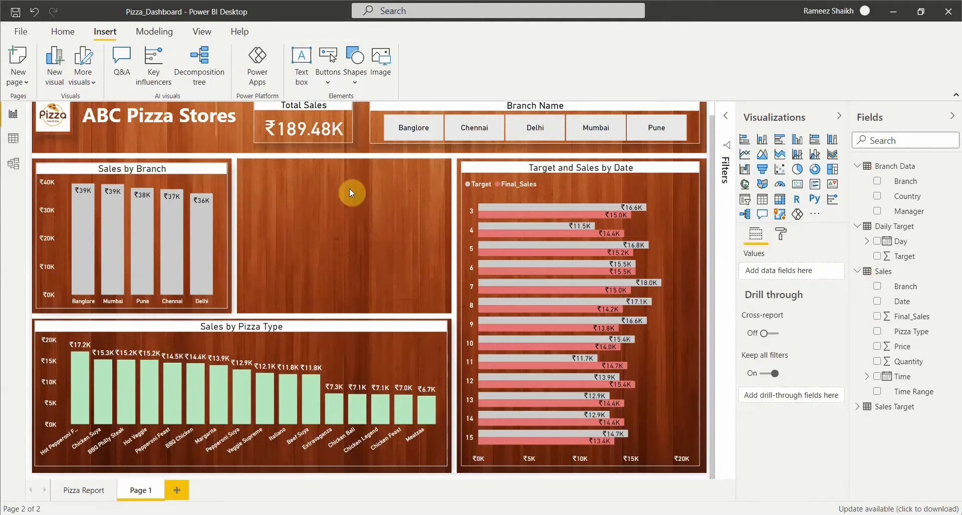
Step: Check the Pizza Report page and fill Page 1's empty frame beside Sales by Branch with a donut chart of Final_Sales by Manager
{"action": "left_click", "coordinate": [80, 490]}
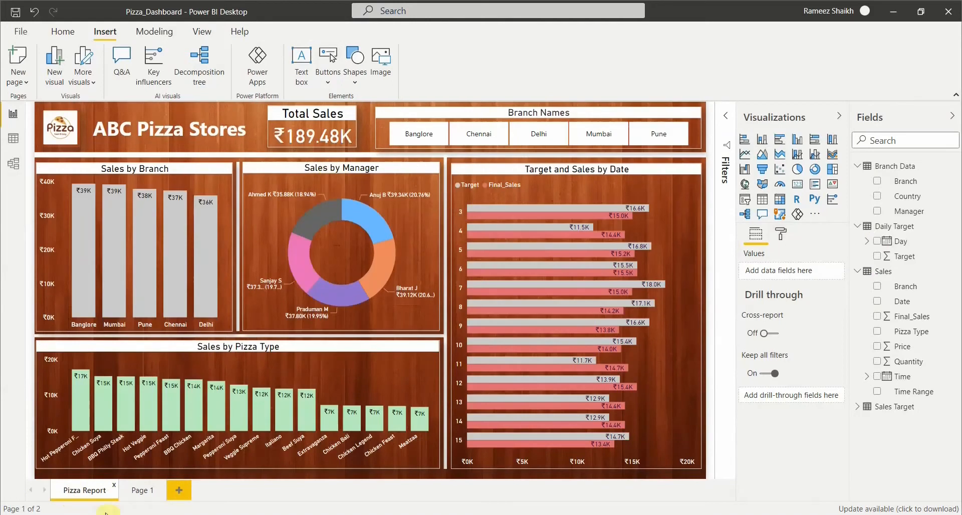
{"action": "left_click", "coordinate": [140, 493]}
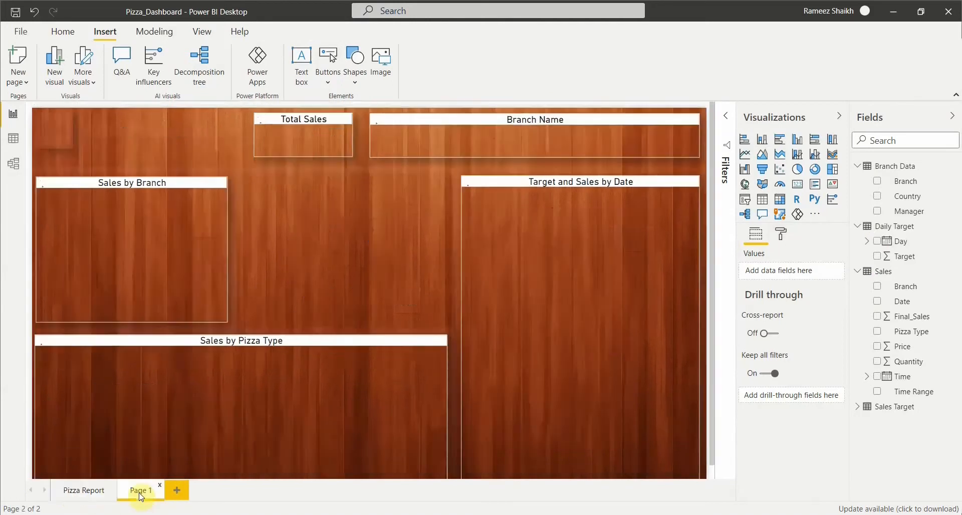
{"action": "left_click", "coordinate": [188, 186]}
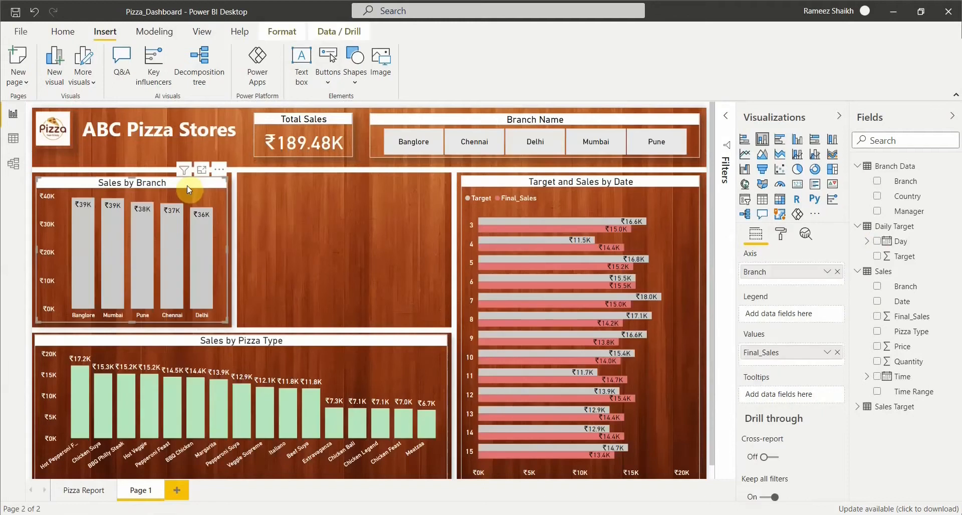
{"action": "left_click", "coordinate": [321, 197]}
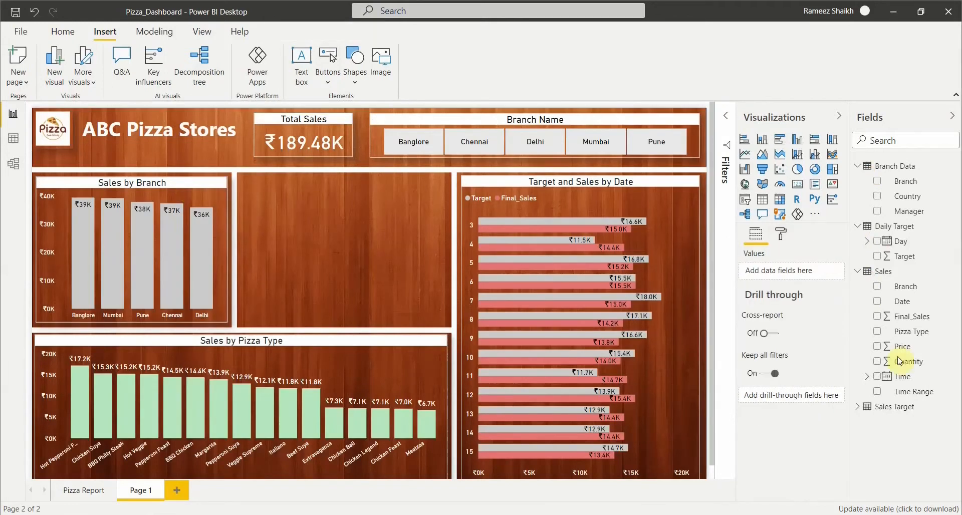
{"action": "left_click", "coordinate": [816, 170]}
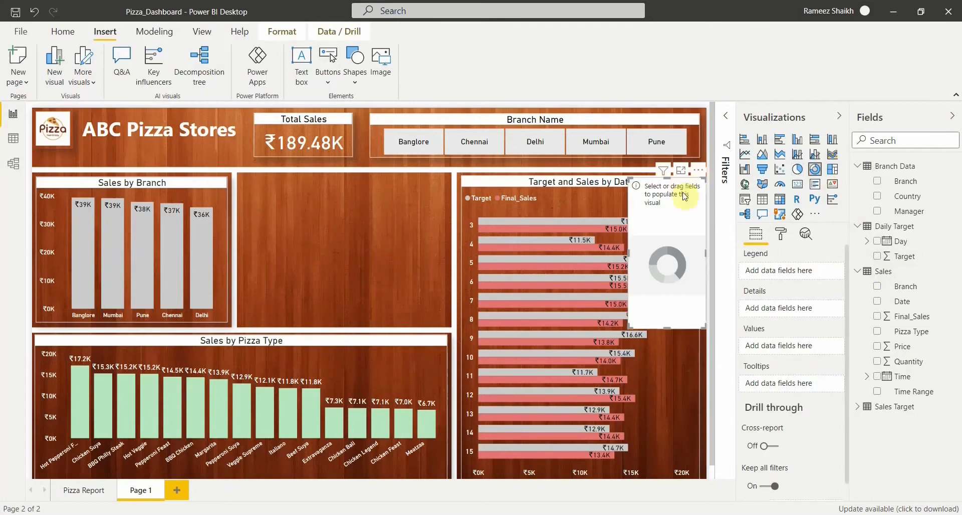
{"action": "left_click_drag", "start_coordinate": [681, 182], "coordinate": [296, 194]}
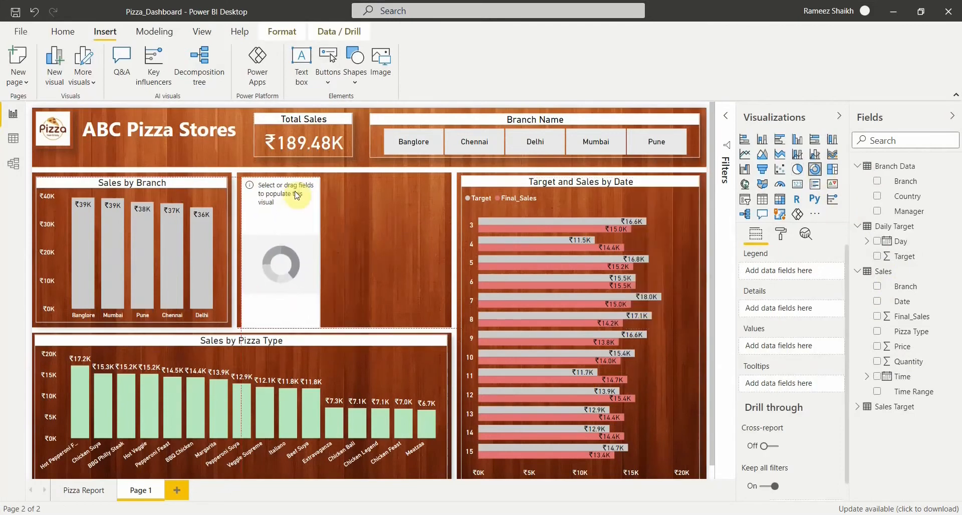
{"action": "left_click_drag", "start_coordinate": [319, 252], "coordinate": [444, 261]}
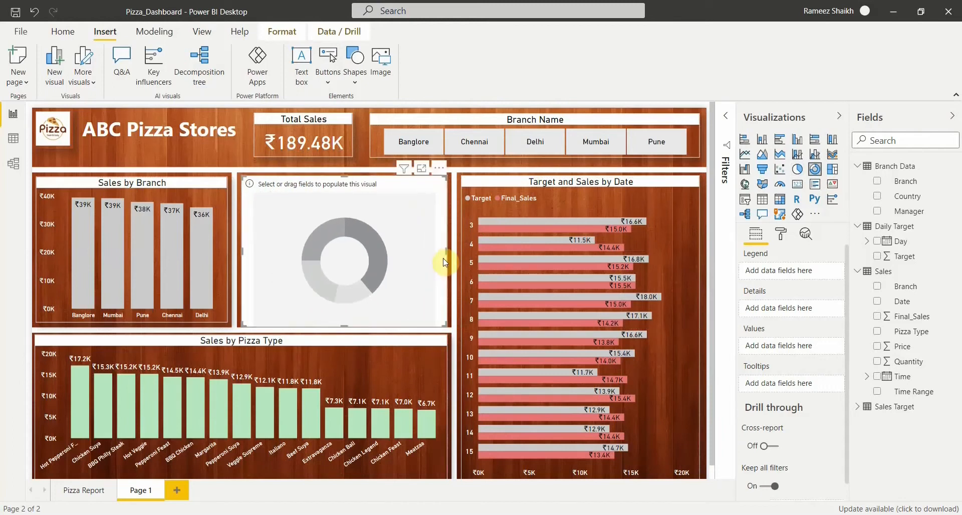
{"action": "key", "text": "Up"}
{"action": "key", "text": "Left"}
{"action": "key", "text": "Up"}
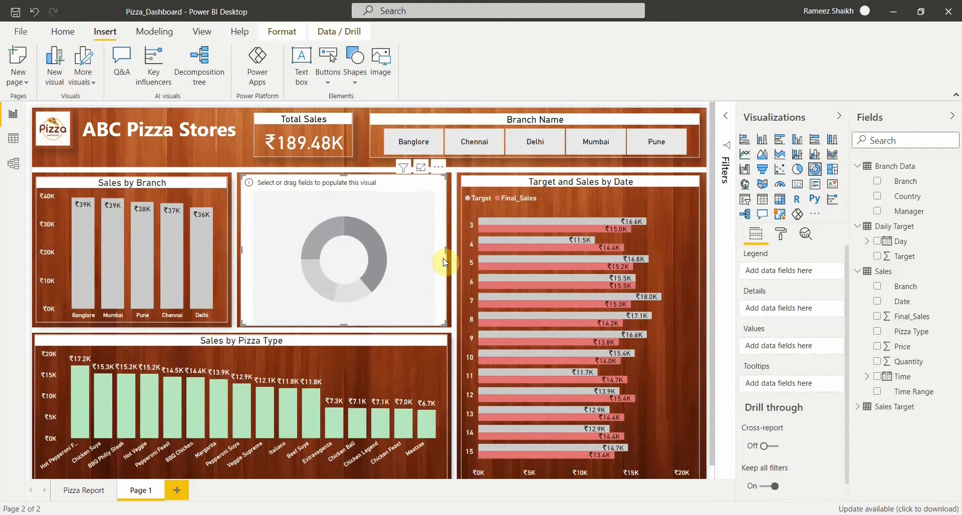
{"action": "left_click", "coordinate": [879, 214]}
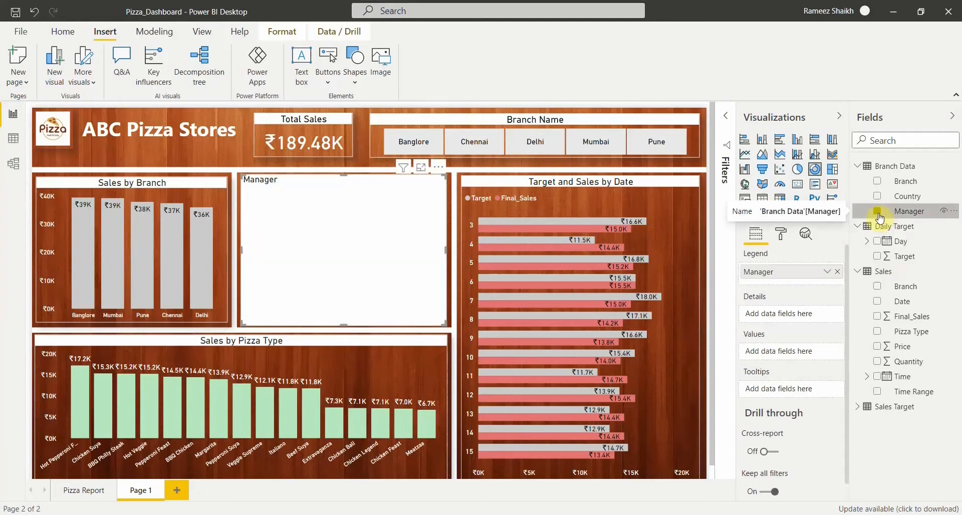
{"action": "left_click", "coordinate": [877, 316]}
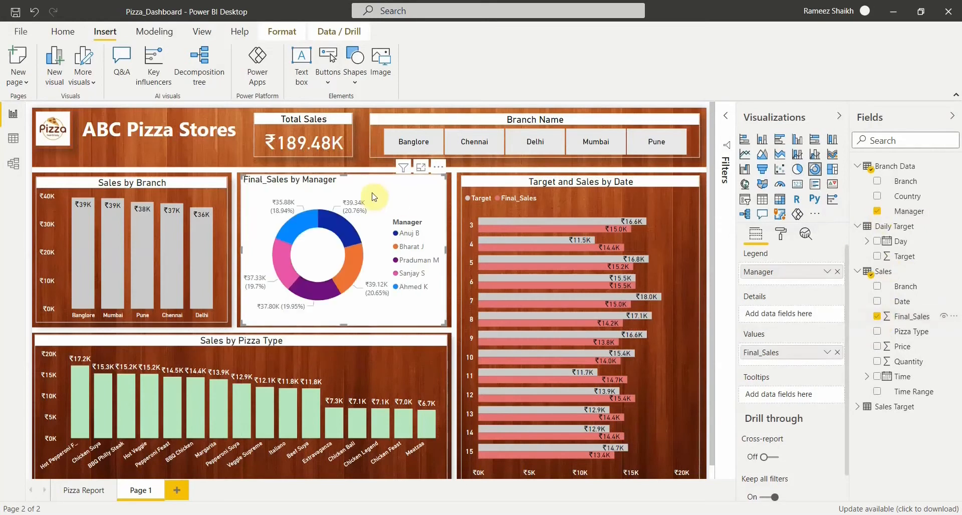
Step: Turn off the background and the legend of the Final_Sales by Manager donut chart
{"action": "left_click", "coordinate": [782, 234]}
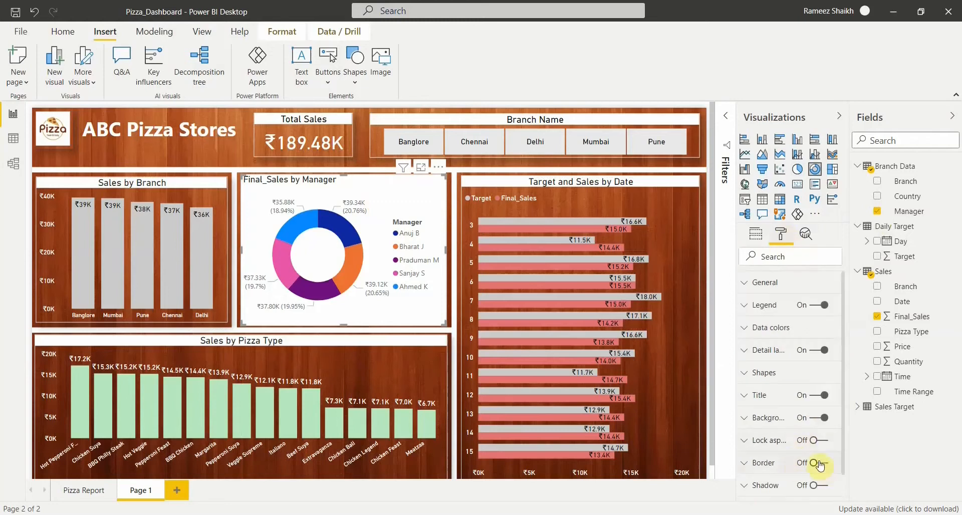
{"action": "left_click", "coordinate": [812, 381]}
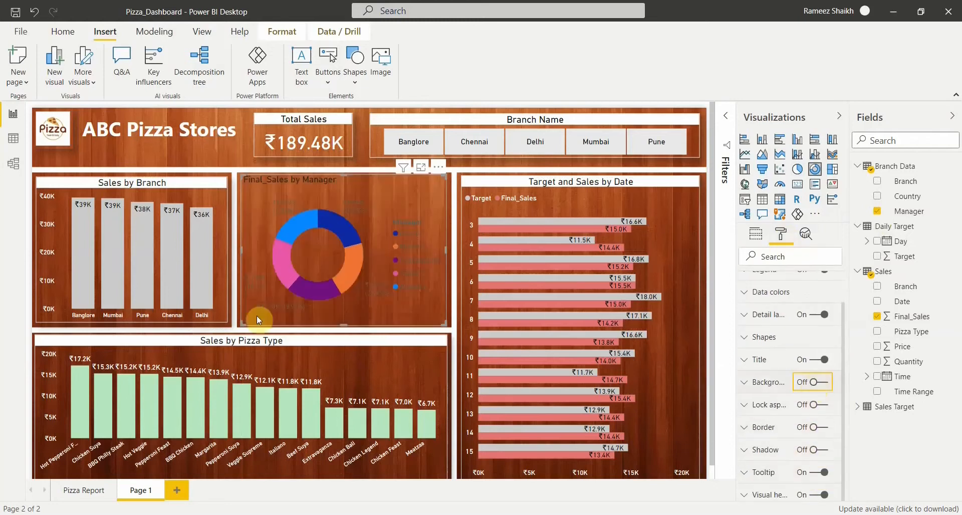
{"action": "scroll", "coordinate": [794, 350], "scroll_direction": "up", "scroll_amount": 1}
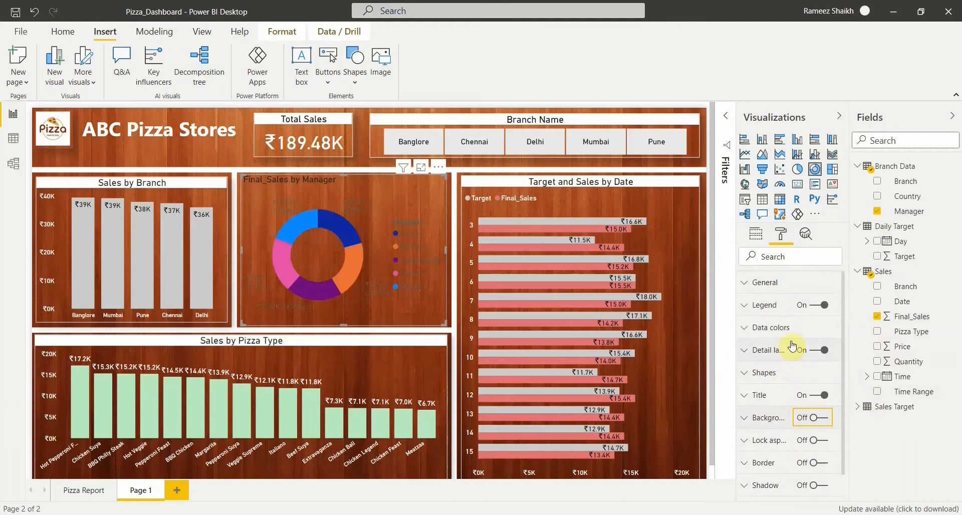
{"action": "left_click", "coordinate": [774, 304]}
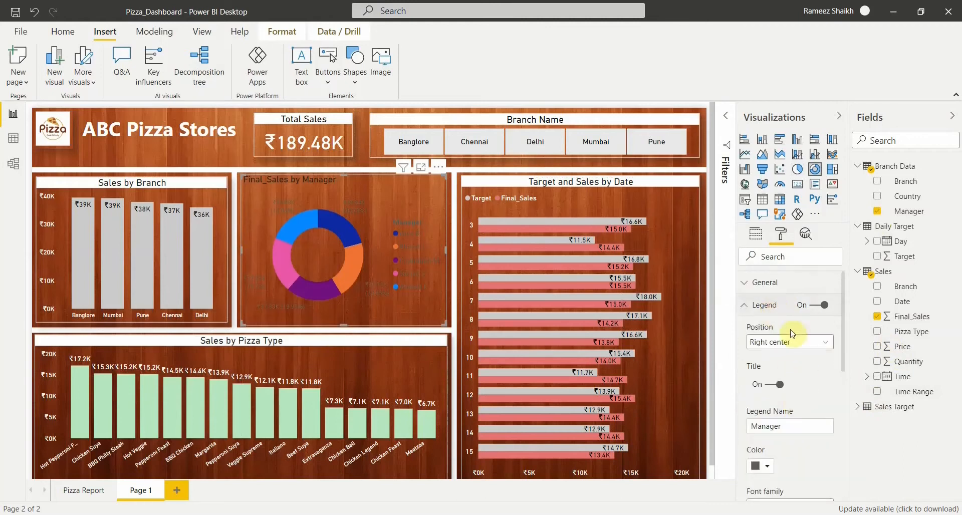
{"action": "left_click", "coordinate": [809, 310]}
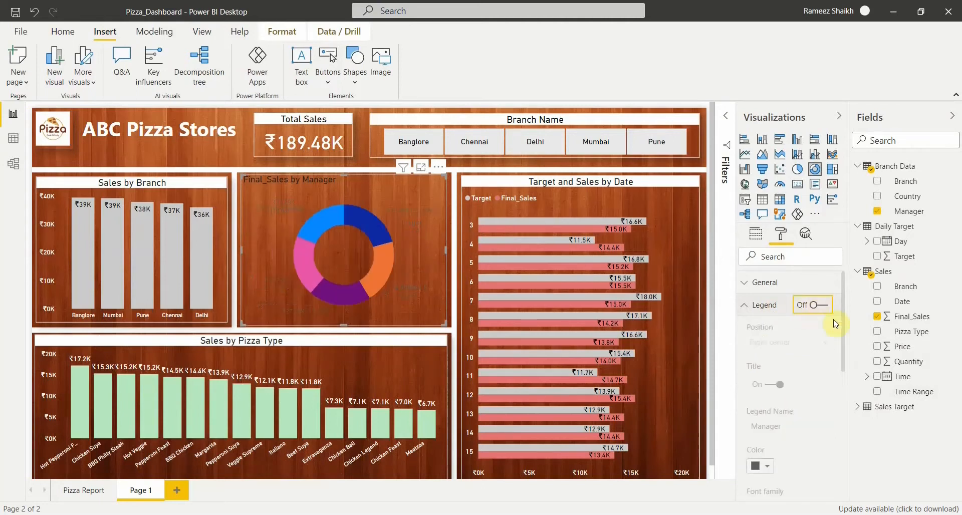
{"action": "left_click", "coordinate": [762, 306]}
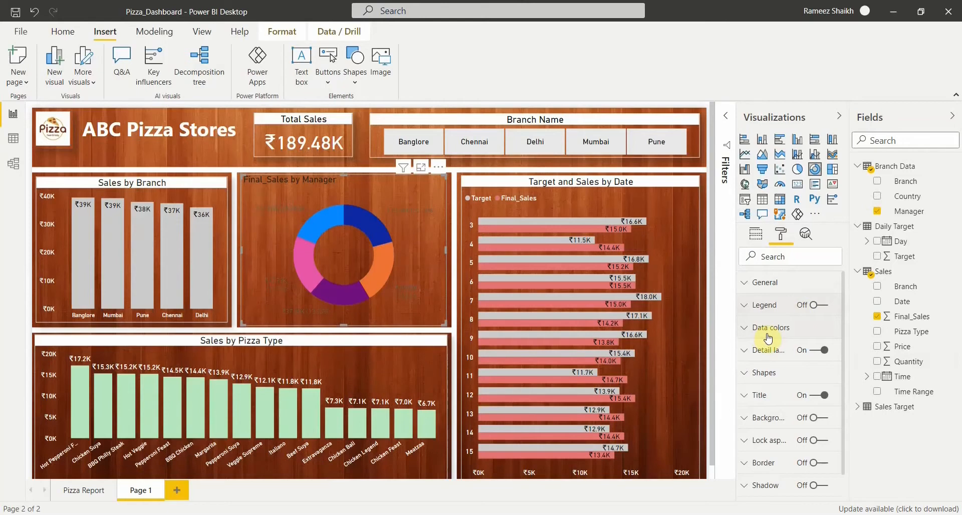
Step: Set the donut chart's detail labels to the "All detail labels" style and color them white
{"action": "left_click", "coordinate": [783, 357]}
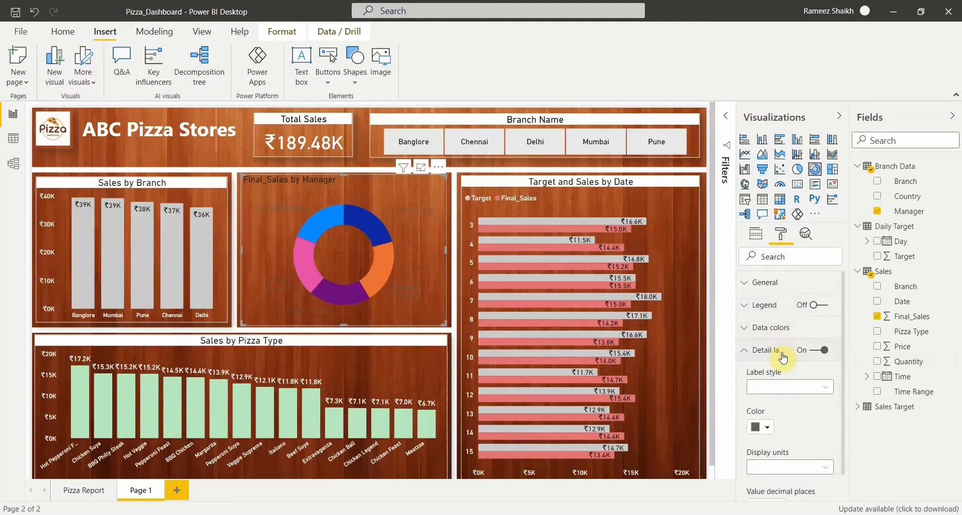
{"action": "left_click", "coordinate": [800, 389]}
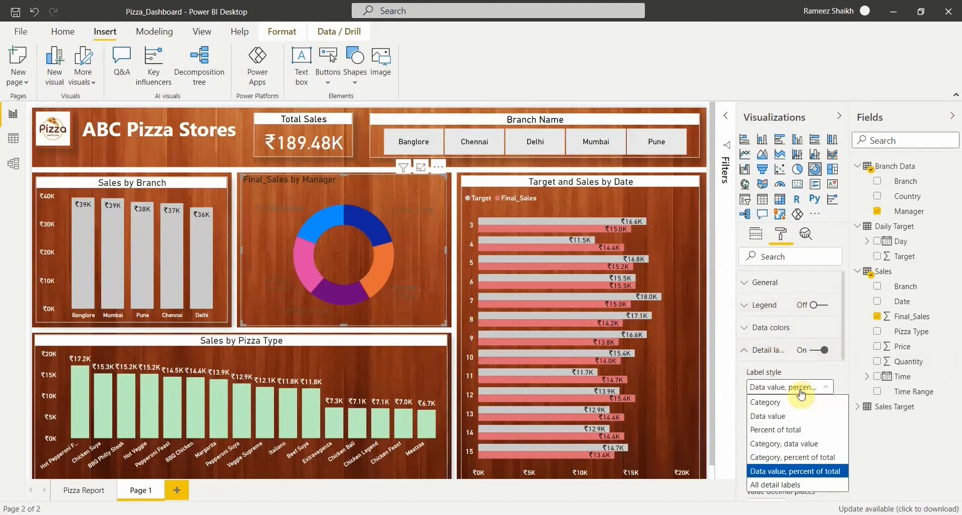
{"action": "left_click", "coordinate": [799, 485]}
{"action": "left_click", "coordinate": [760, 427]}
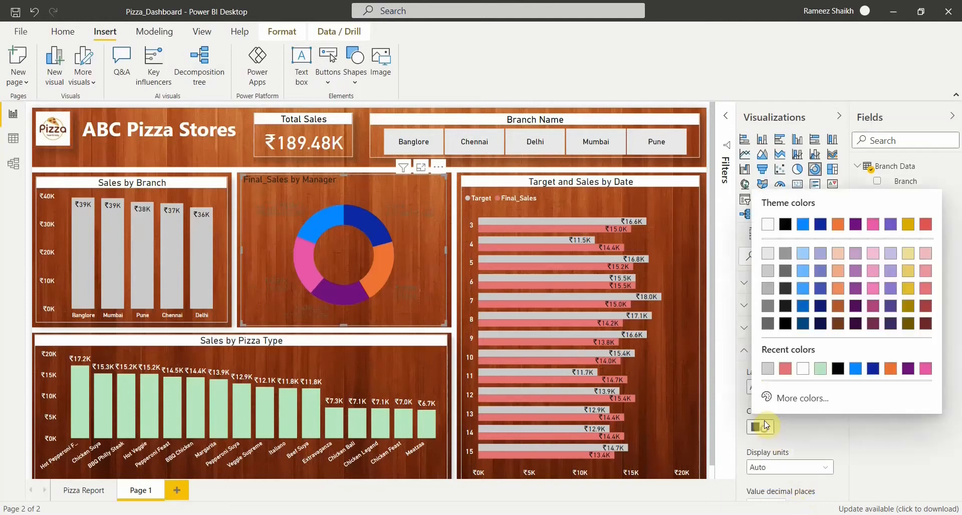
{"action": "left_click", "coordinate": [801, 370]}
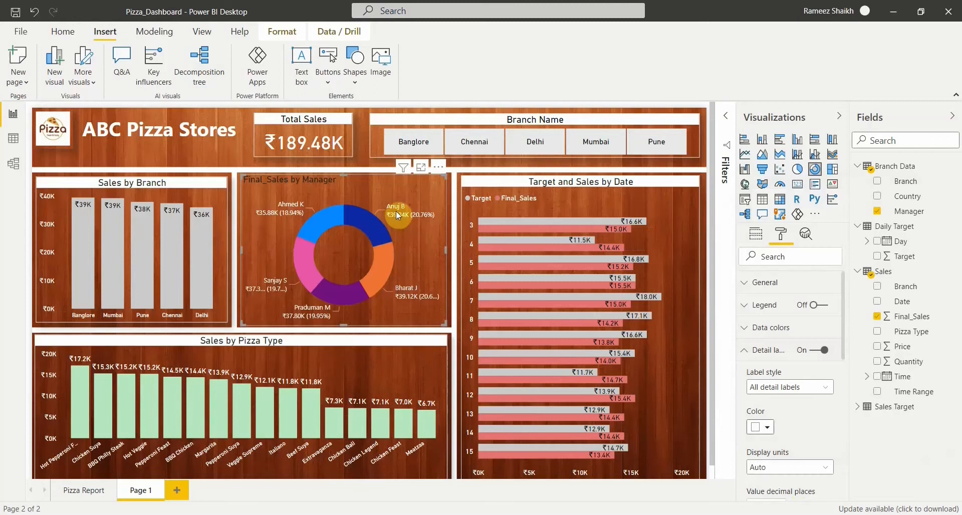
{"action": "mouse_move", "coordinate": [393, 219]}
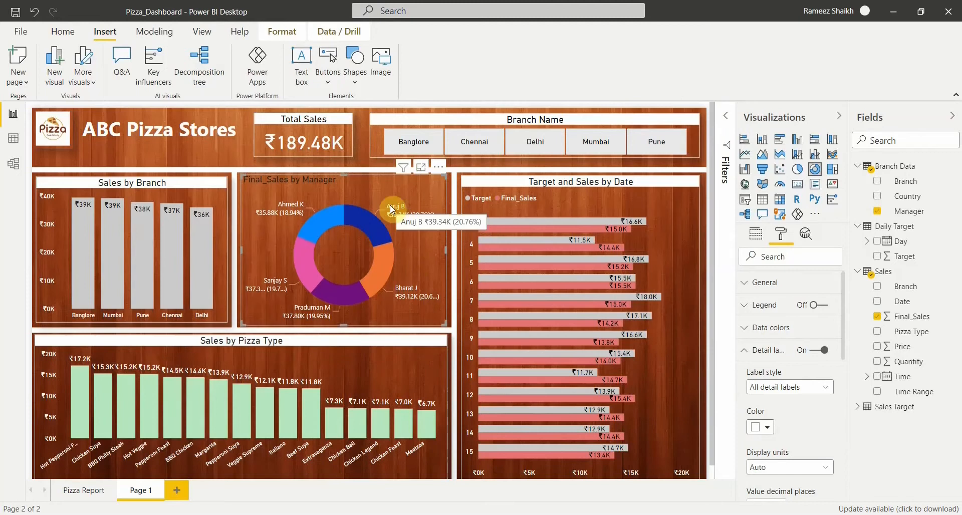
{"action": "mouse_move", "coordinate": [323, 318]}
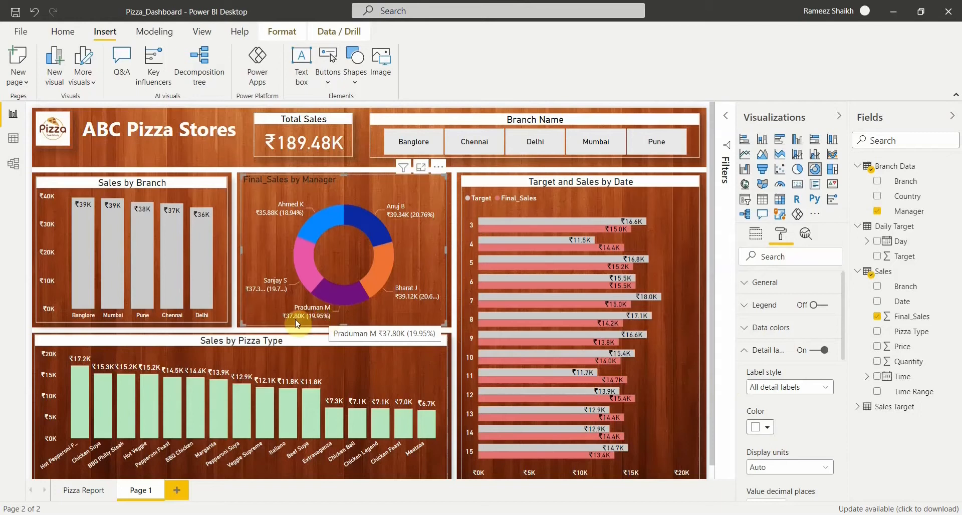
Step: Set the donut chart's detail labels to 10 pt text in the DIN font, leaving the label position at Outside
{"action": "scroll", "coordinate": [761, 441], "scroll_direction": "down", "scroll_amount": 2}
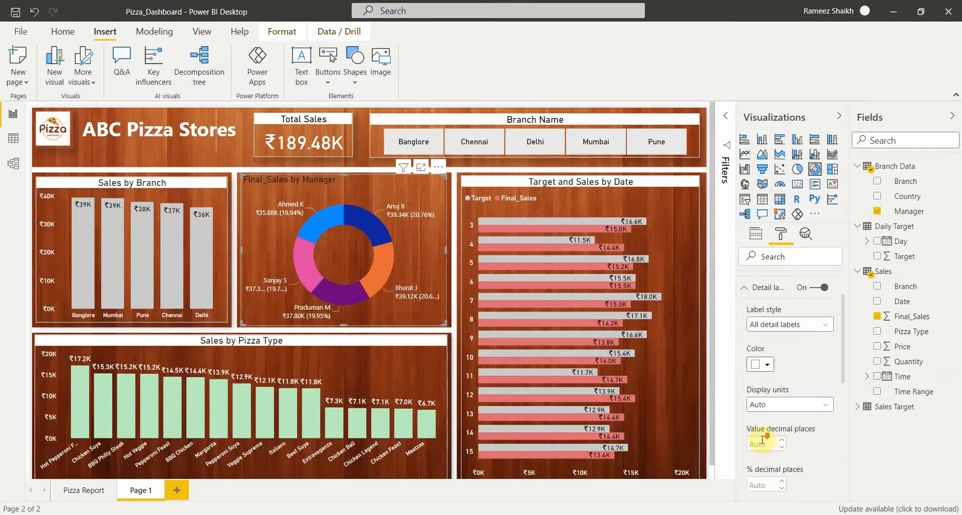
{"action": "scroll", "coordinate": [762, 441], "scroll_direction": "down", "scroll_amount": 4}
{"action": "left_click", "coordinate": [781, 397]}
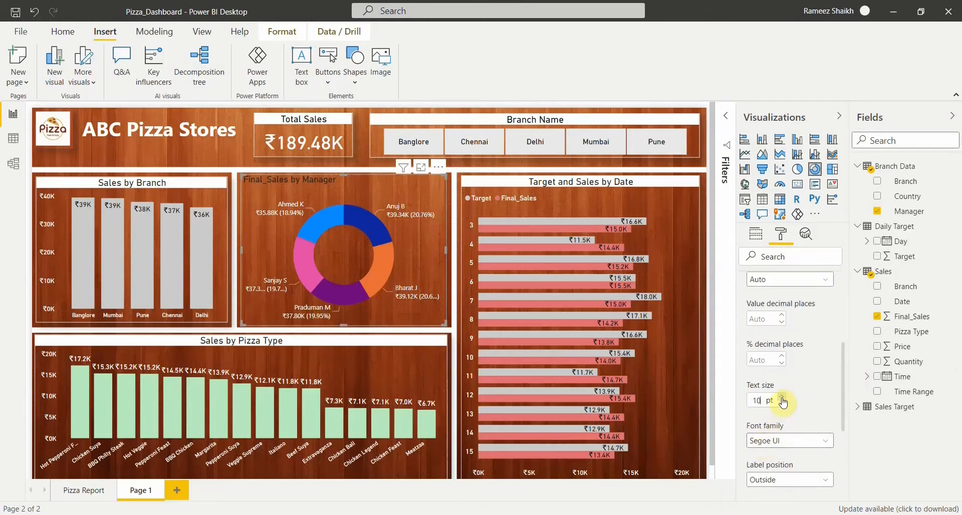
{"action": "left_click", "coordinate": [783, 441]}
{"action": "scroll", "coordinate": [780, 427], "scroll_direction": "down", "scroll_amount": 1}
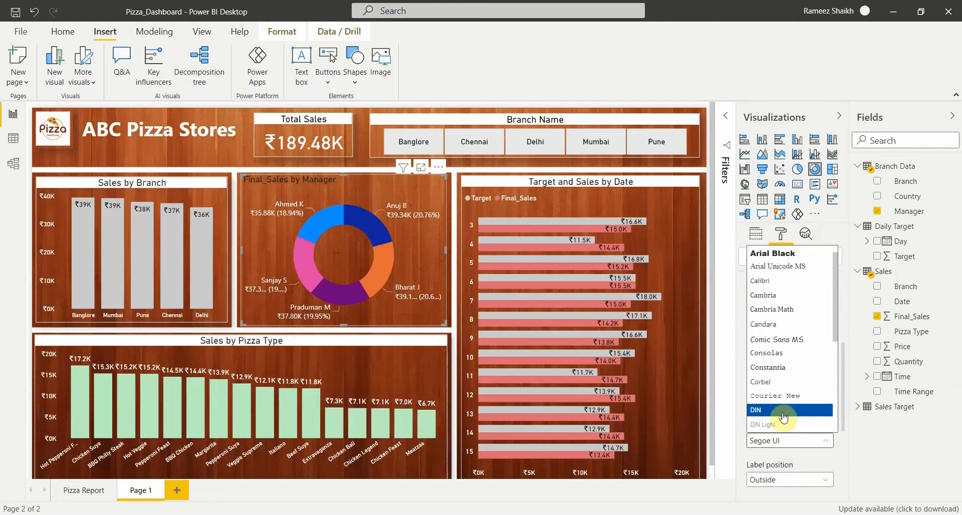
{"action": "left_click", "coordinate": [782, 414]}
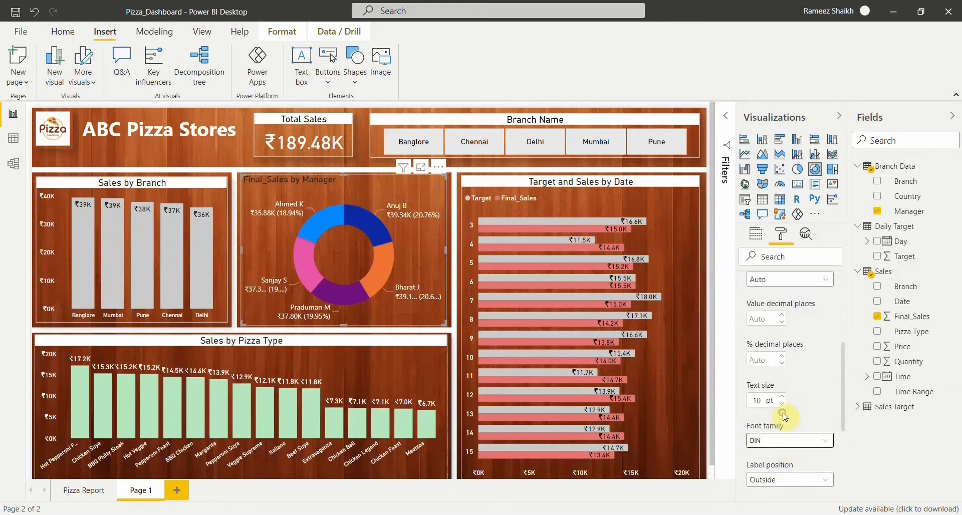
{"action": "scroll", "coordinate": [784, 417], "scroll_direction": "down", "scroll_amount": 3}
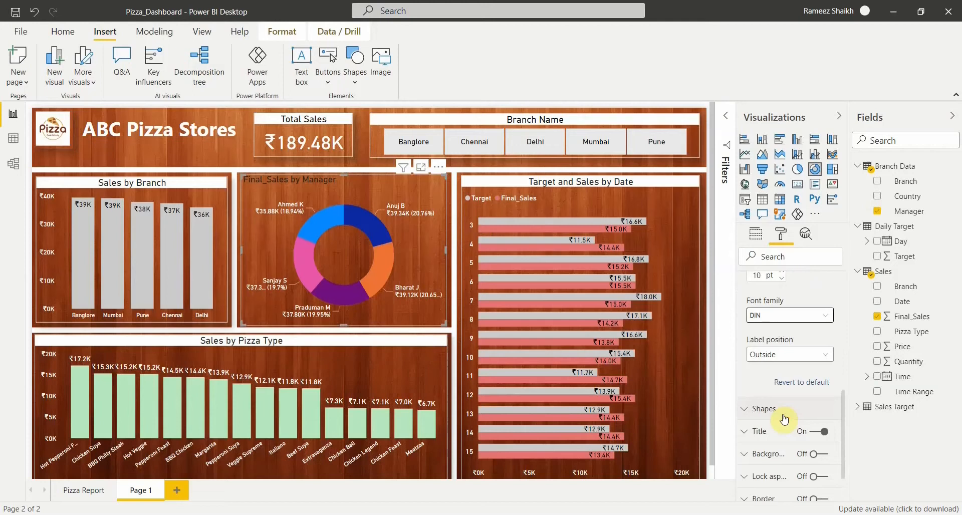
{"action": "left_click", "coordinate": [785, 355]}
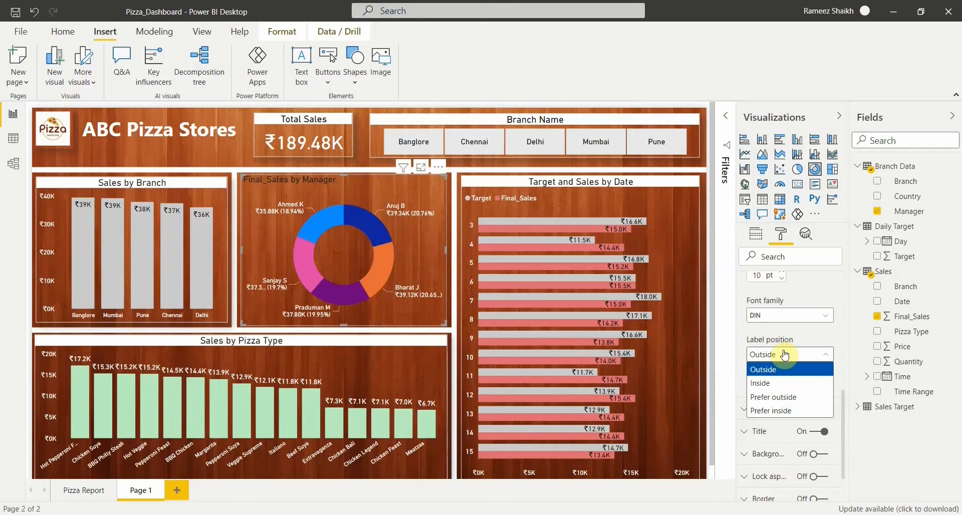
{"action": "left_click", "coordinate": [784, 356]}
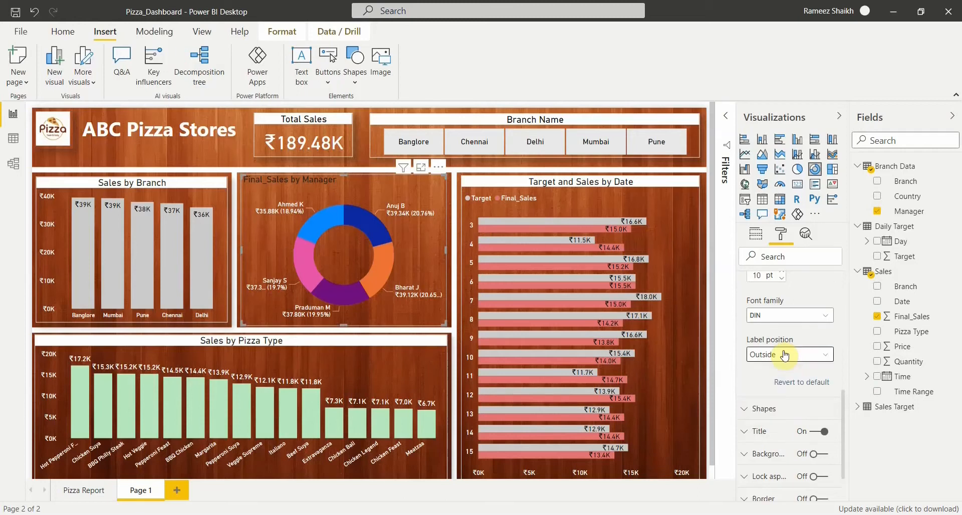
{"action": "scroll", "coordinate": [789, 413], "scroll_direction": "down", "scroll_amount": 2}
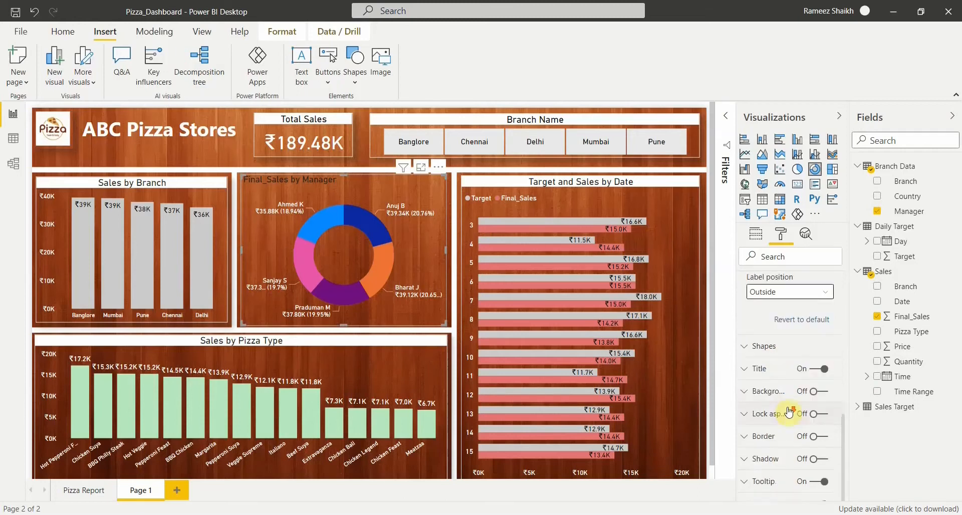
Step: Change the donut chart's title text to "Sales by Manager" and turn off the title's word wrap
{"action": "left_click", "coordinate": [758, 369]}
{"action": "scroll", "coordinate": [791, 447], "scroll_direction": "down", "scroll_amount": 2}
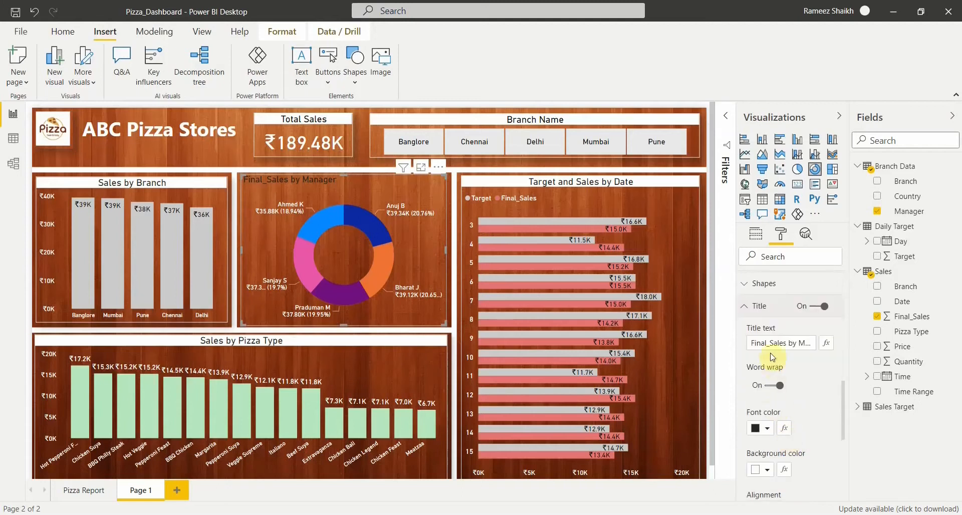
{"action": "left_click_drag", "start_coordinate": [770, 346], "coordinate": [747, 344]}
{"action": "key", "text": "BackSpace"}
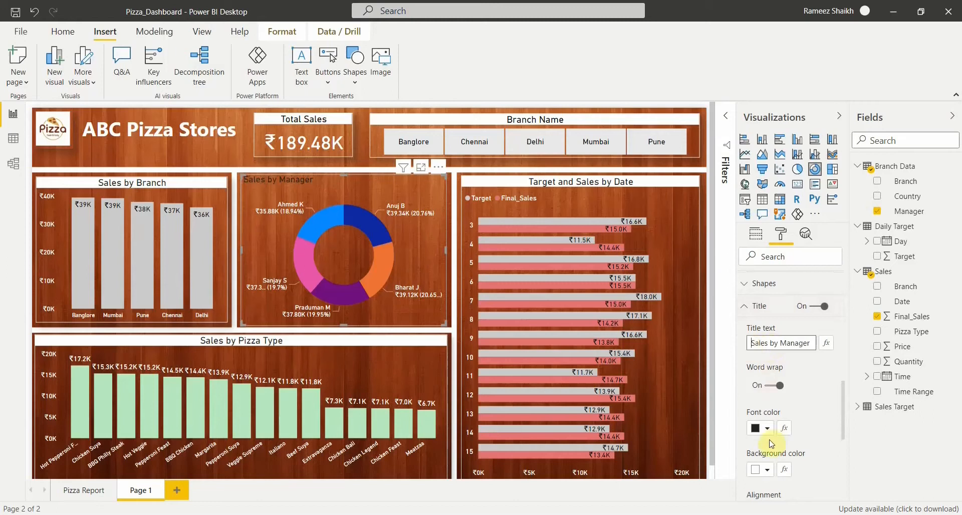
{"action": "left_click", "coordinate": [772, 385]}
{"action": "scroll", "coordinate": [775, 396], "scroll_direction": "down", "scroll_amount": 2}
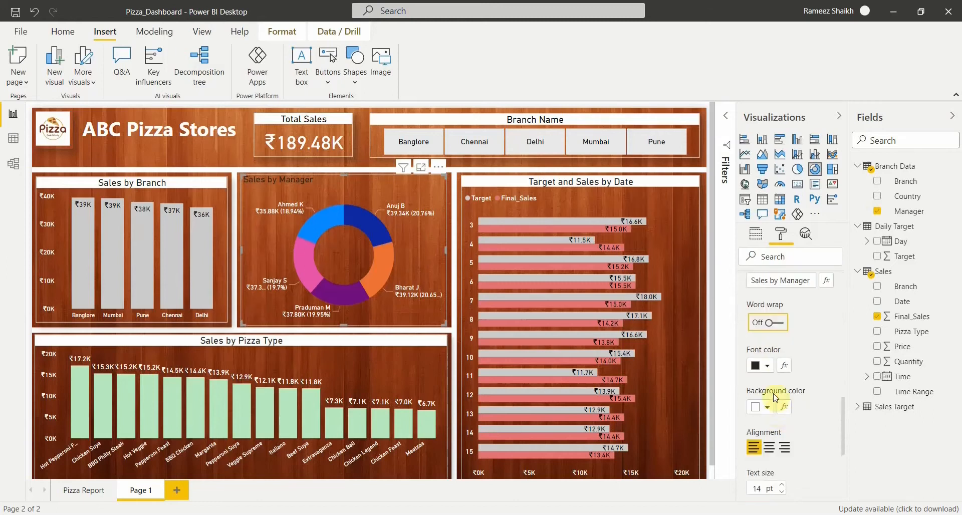
Step: Give the donut chart's title a white background, center it and set its text size to 15 pt
{"action": "left_click", "coordinate": [766, 406]}
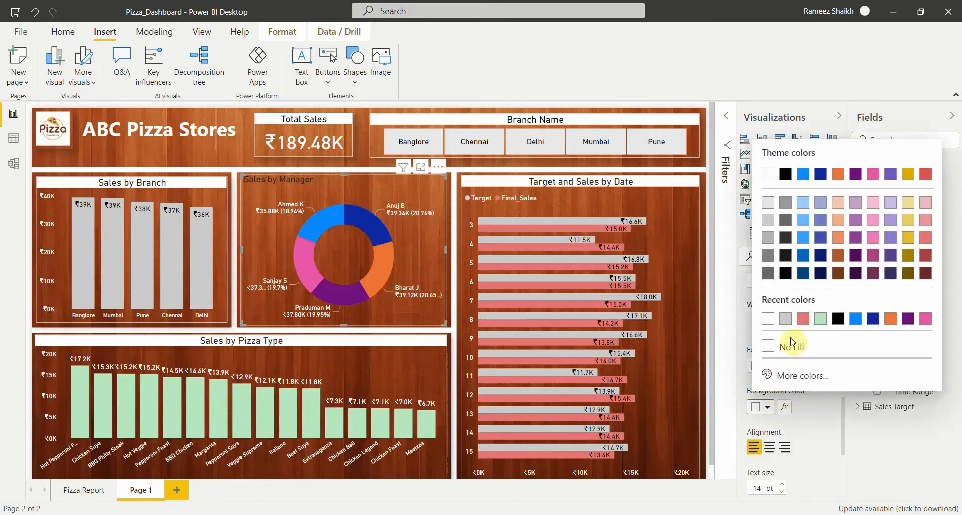
{"action": "left_click", "coordinate": [769, 321]}
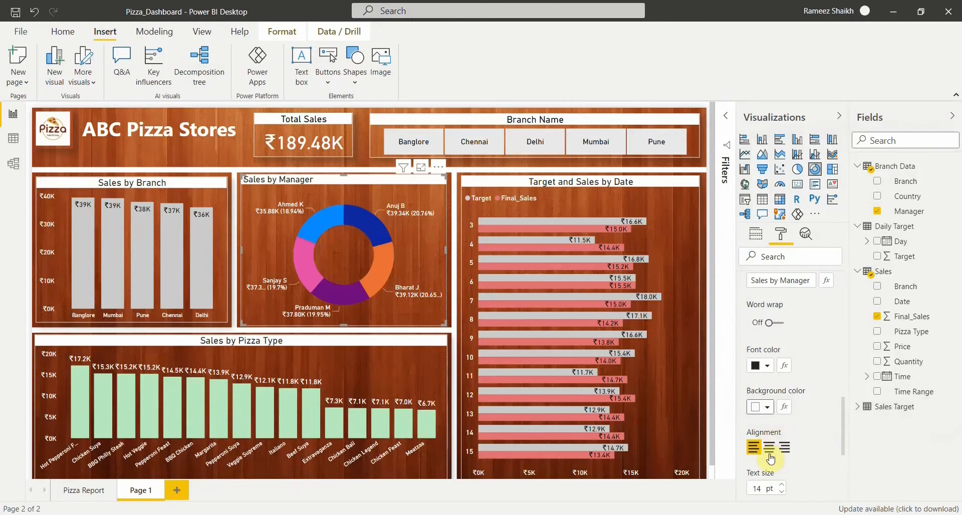
{"action": "left_click", "coordinate": [769, 447]}
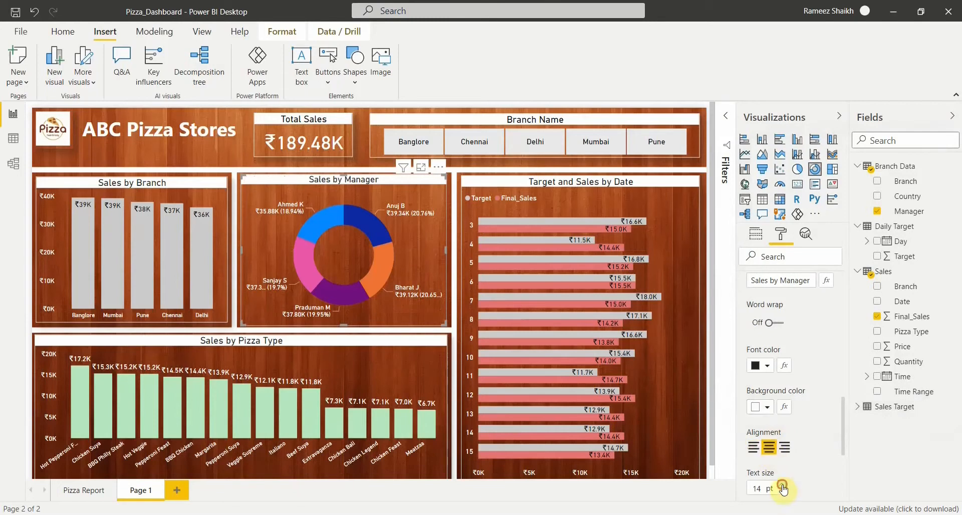
{"action": "left_click", "coordinate": [782, 485]}
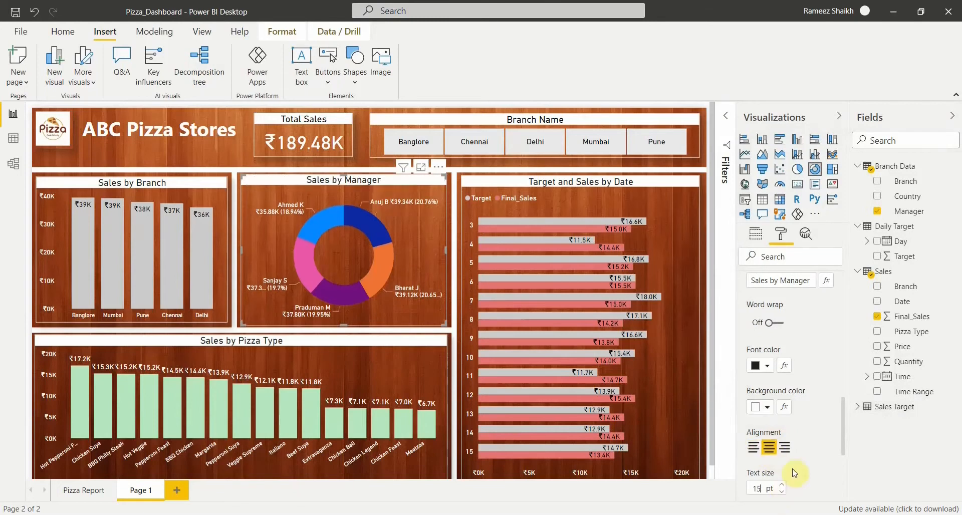
{"action": "scroll", "coordinate": [789, 476], "scroll_direction": "down", "scroll_amount": 3}
{"action": "scroll", "coordinate": [794, 474], "scroll_direction": "down", "scroll_amount": 2}
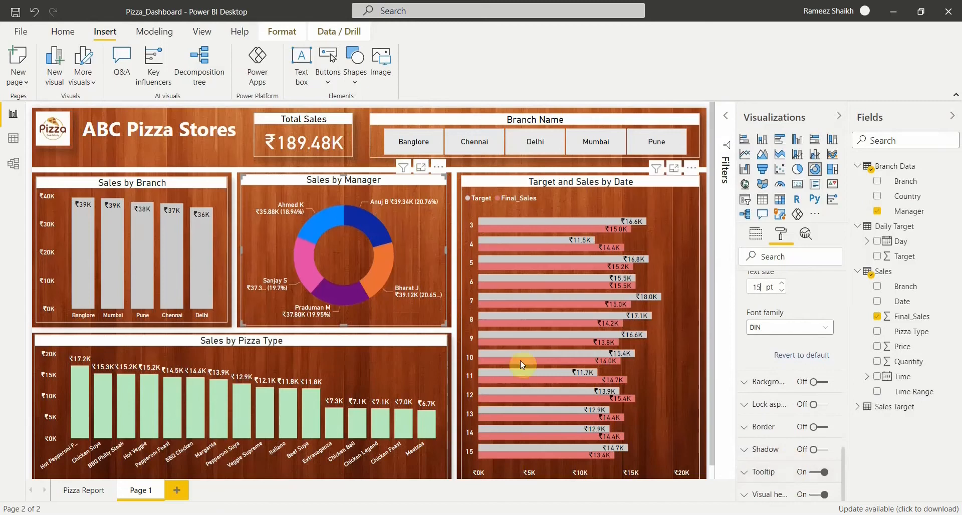
Step: Turn on a white border and a shadow for the Sales by Manager donut chart
{"action": "left_click", "coordinate": [823, 431]}
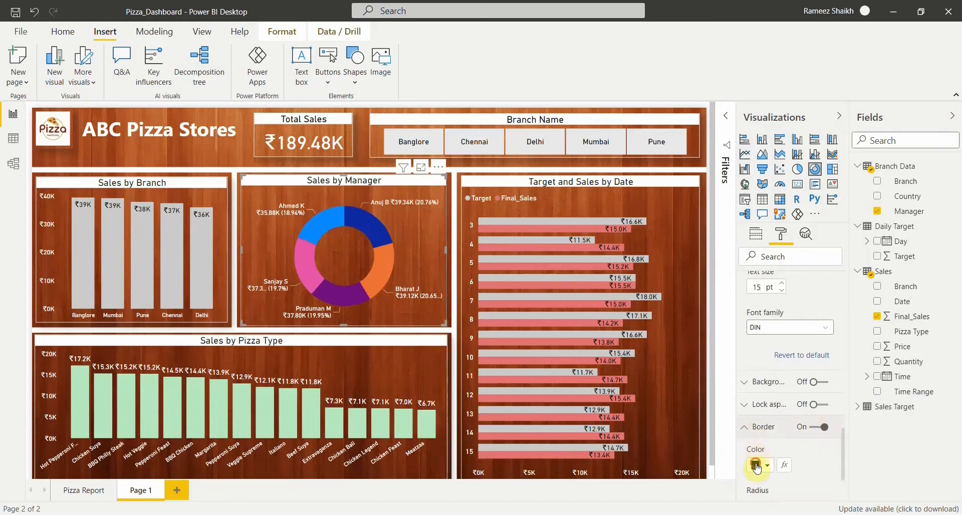
{"action": "left_click", "coordinate": [756, 461]}
{"action": "left_click", "coordinate": [765, 406]}
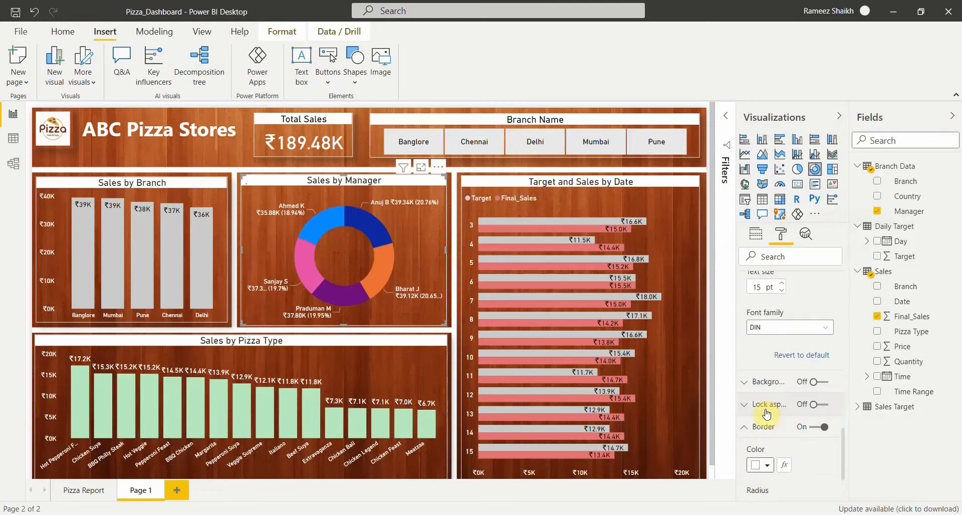
{"action": "left_click", "coordinate": [763, 429]}
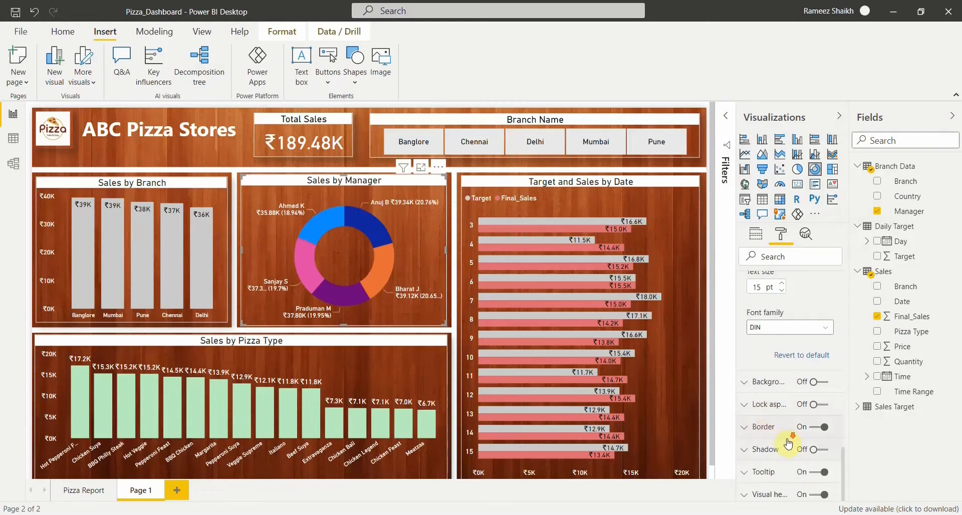
{"action": "left_click", "coordinate": [819, 450]}
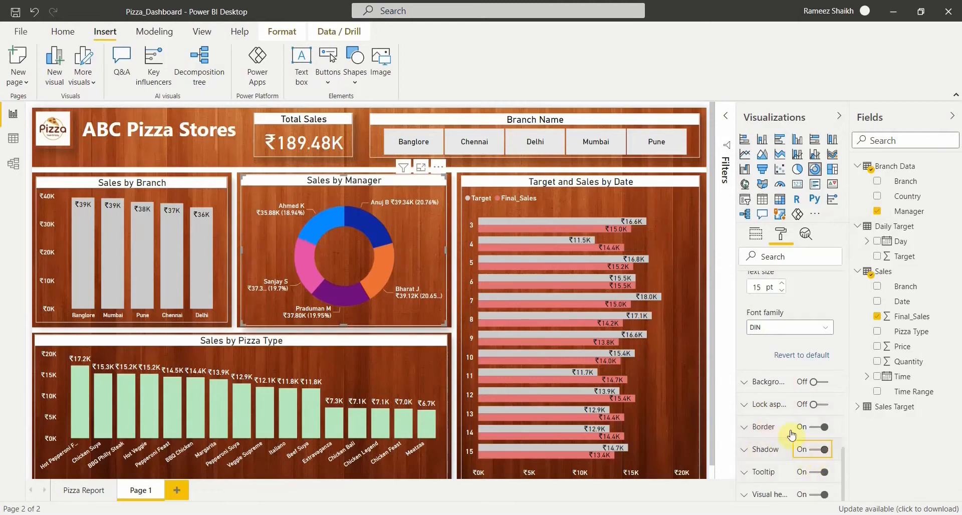
{"action": "left_click", "coordinate": [702, 154]}
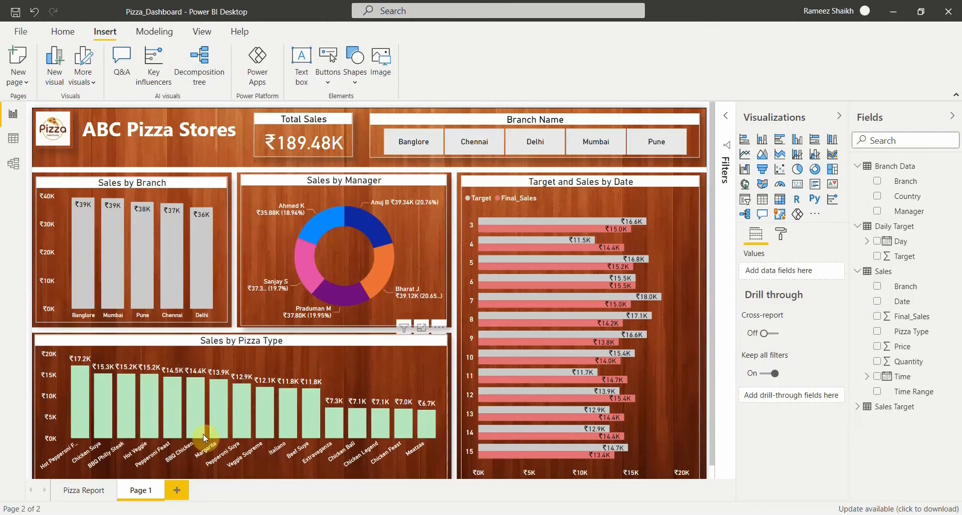
Step: Compare Page 1 with the Pizza Report page and test the Branch Name slicer with Mumbai and Banglore, clearing the selection
{"action": "left_click", "coordinate": [73, 491]}
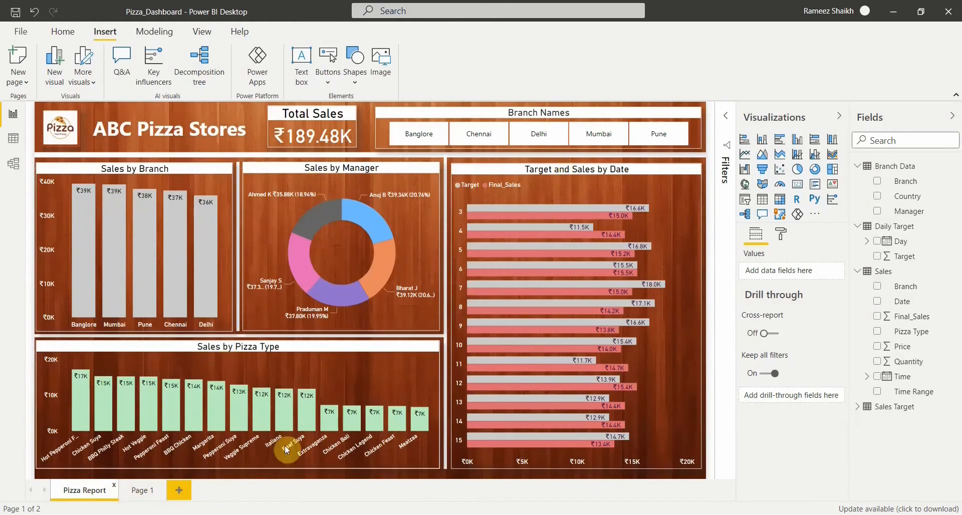
{"action": "left_click", "coordinate": [127, 491]}
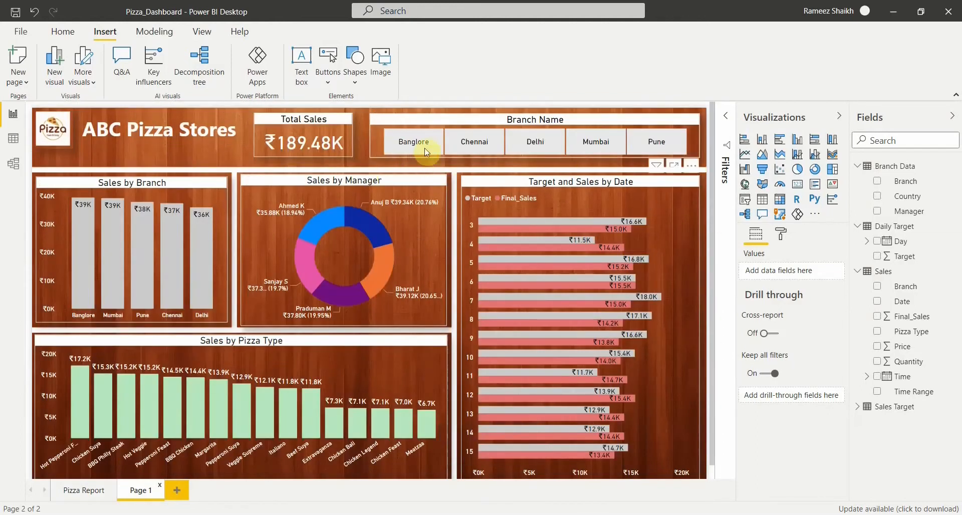
{"action": "left_click", "coordinate": [588, 147]}
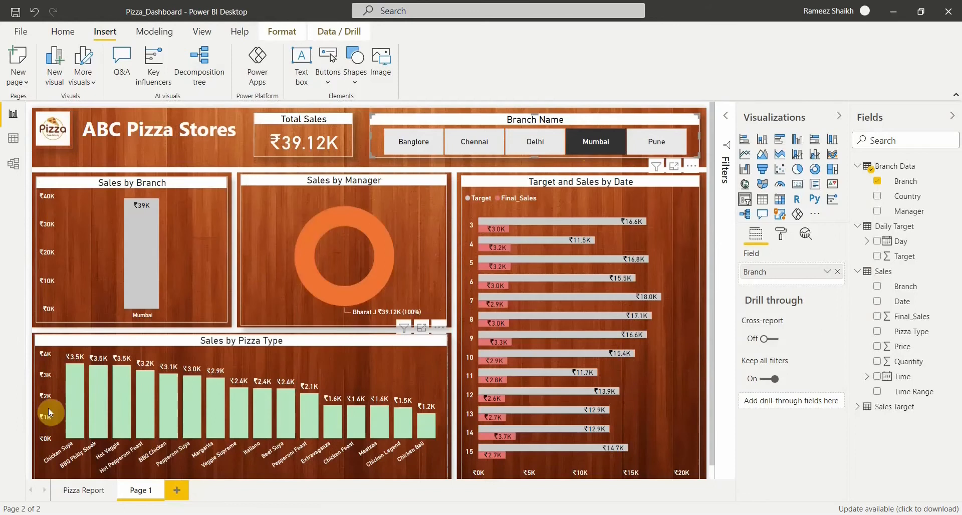
{"action": "left_click", "coordinate": [412, 145]}
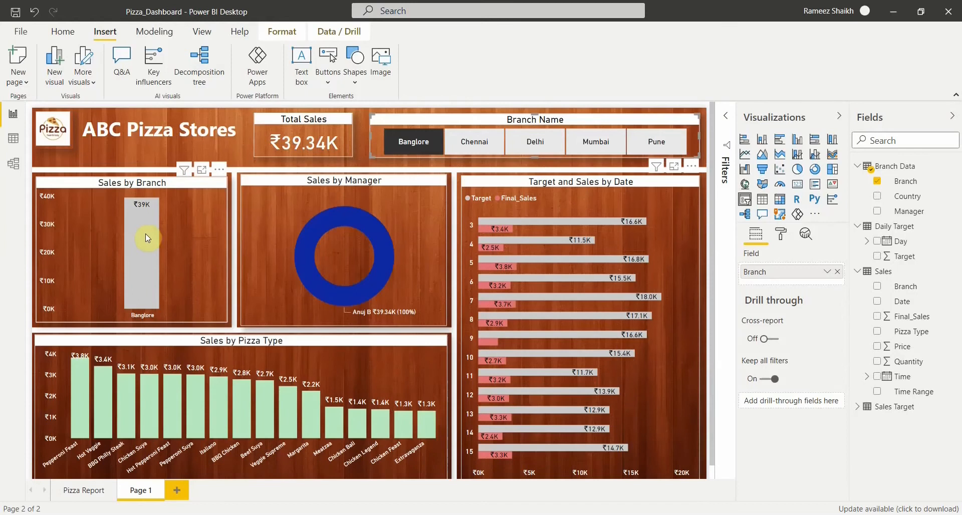
{"action": "mouse_move", "coordinate": [396, 303]}
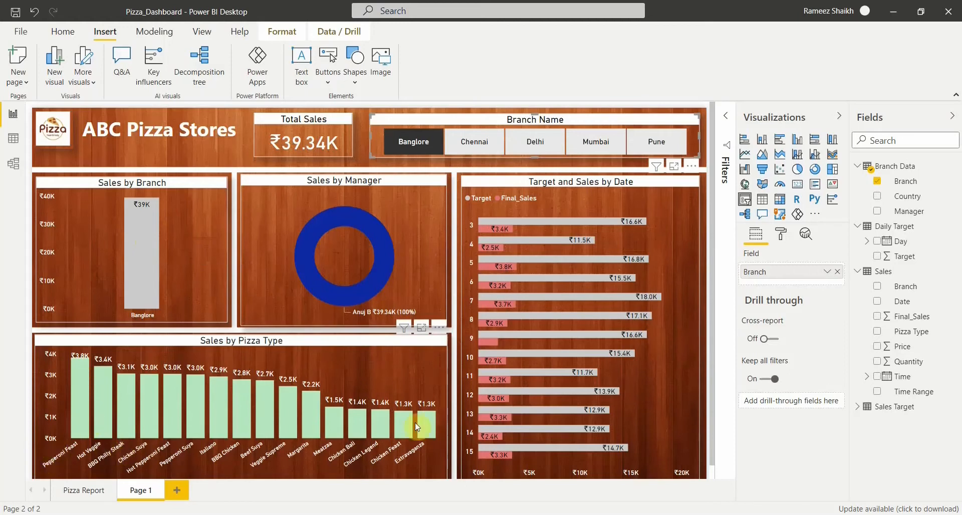
{"action": "mouse_move", "coordinate": [432, 430]}
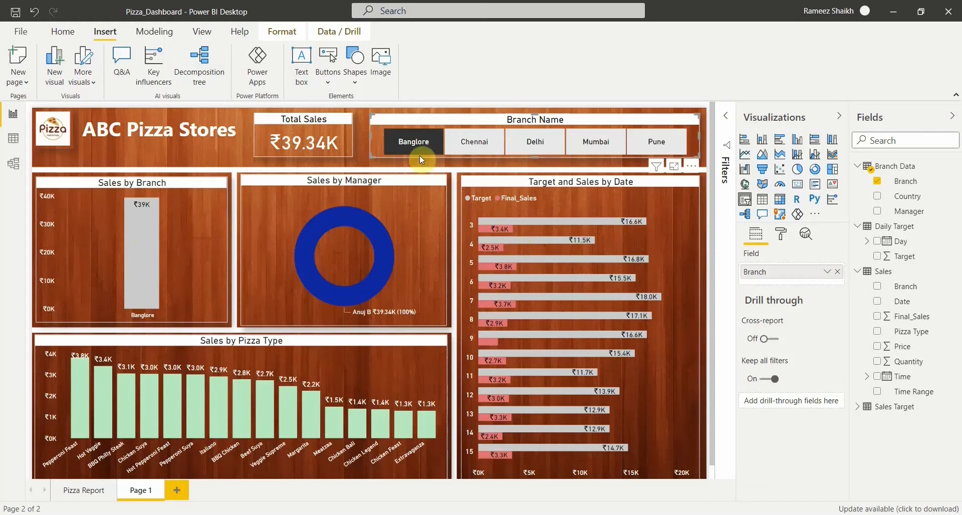
{"action": "left_click", "coordinate": [408, 147]}
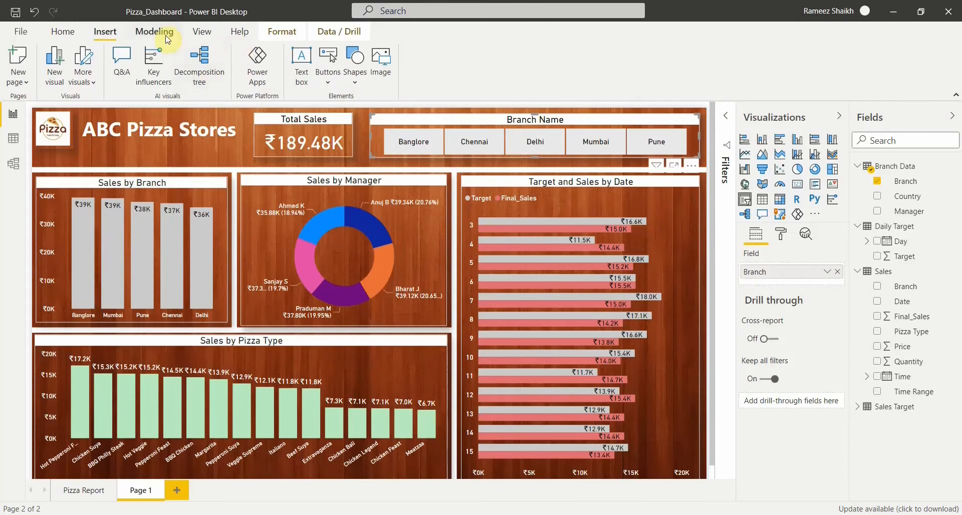
Step: Set Page 1's view to Fit to page and collapse the Visualizations pane
{"action": "left_click", "coordinate": [209, 33]}
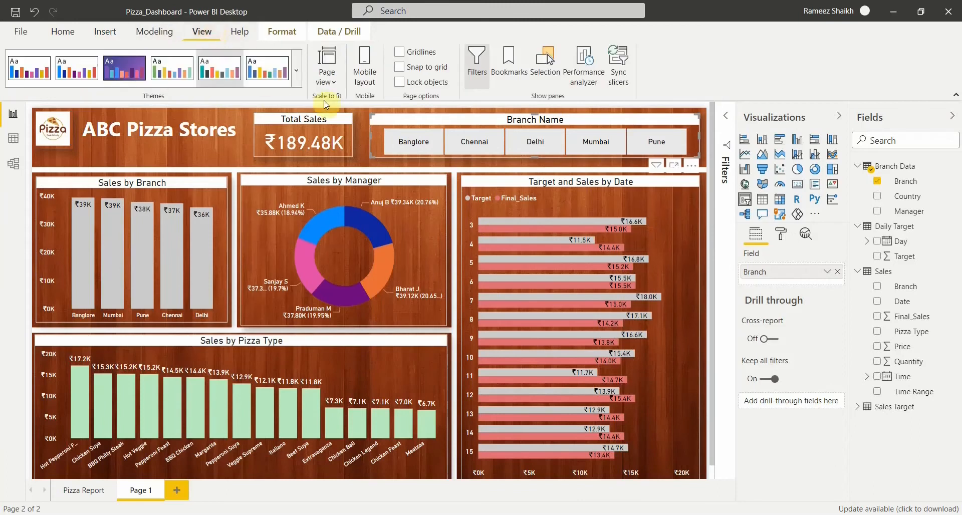
{"action": "left_click", "coordinate": [329, 83]}
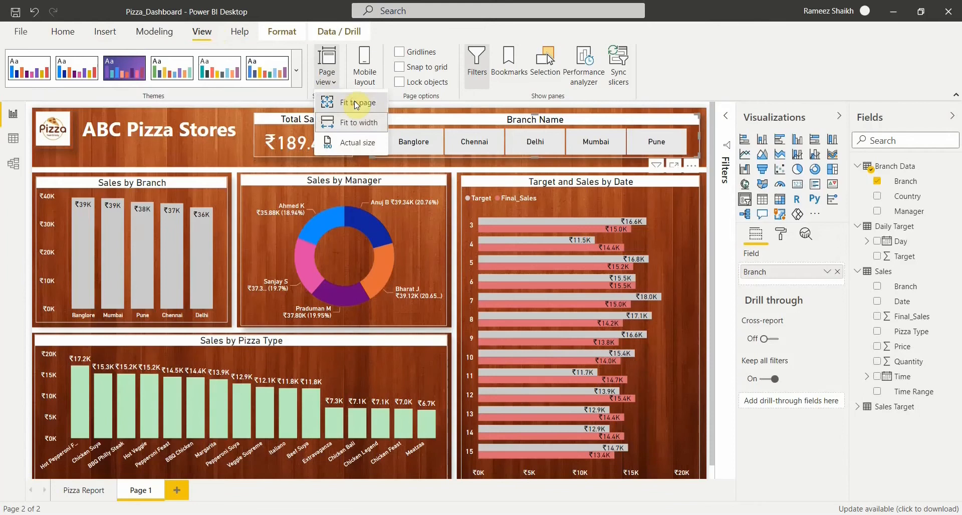
{"action": "left_click", "coordinate": [355, 102]}
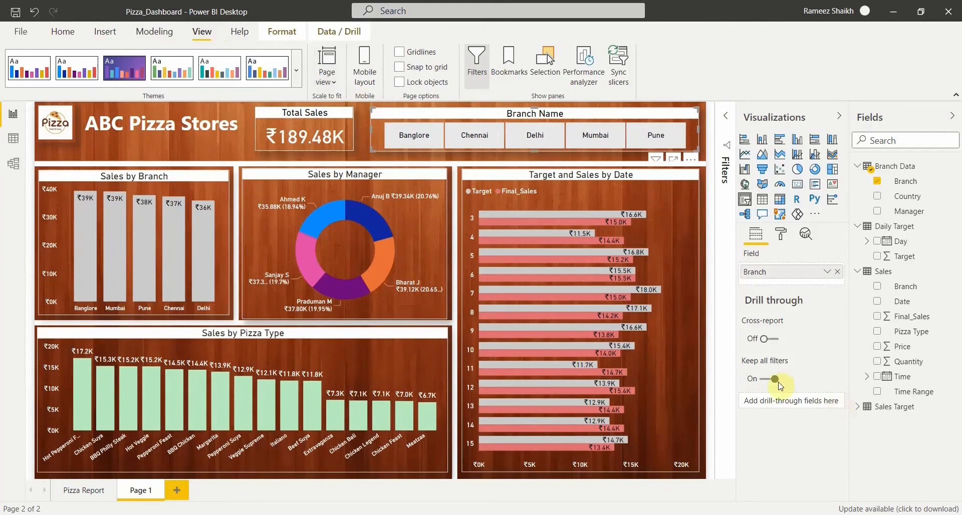
{"action": "left_click", "coordinate": [45, 109]}
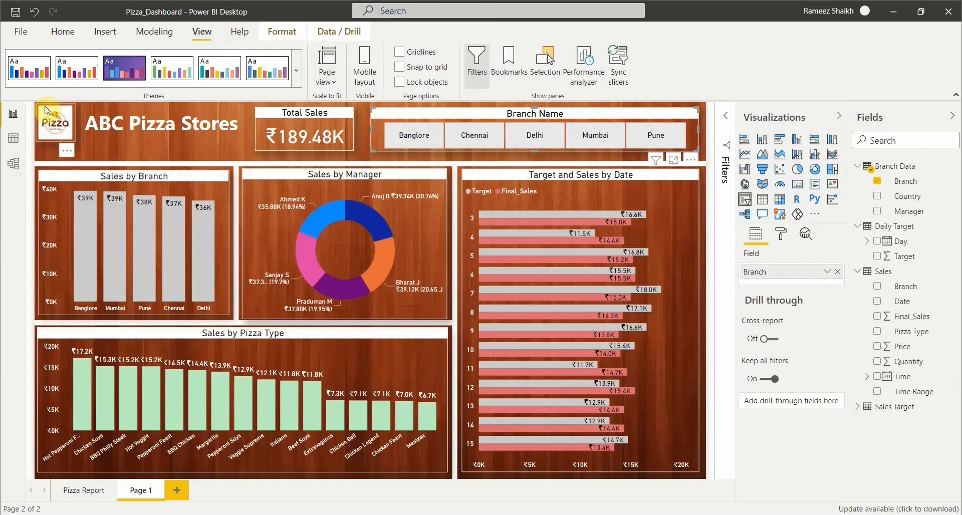
{"action": "left_click", "coordinate": [838, 116]}
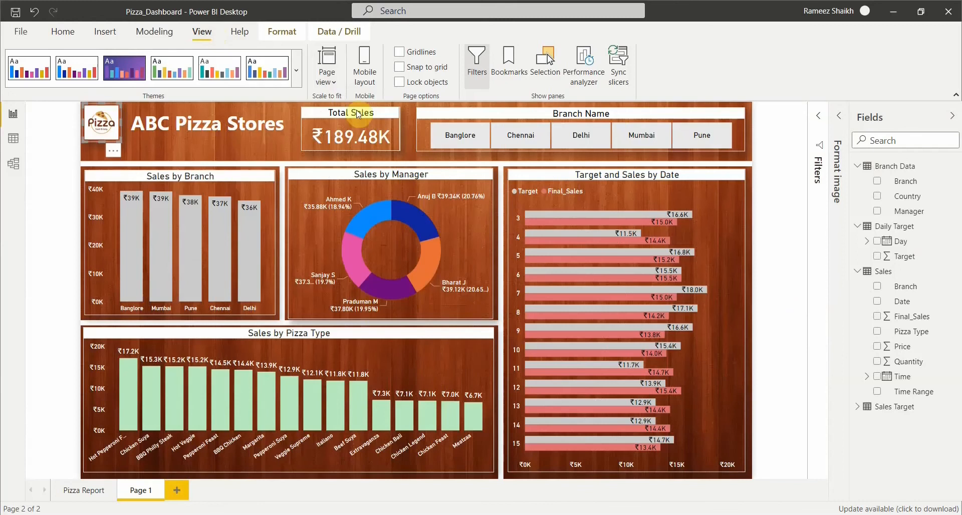
Step: Try the Actual size and Fit to width page views, return to Fit to page and deselect the logo
{"action": "left_click", "coordinate": [329, 81]}
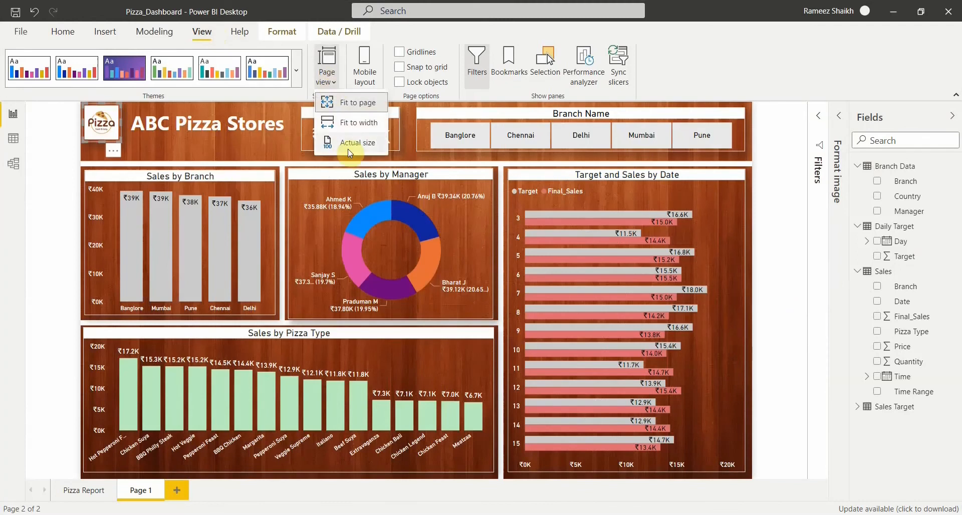
{"action": "left_click", "coordinate": [348, 150]}
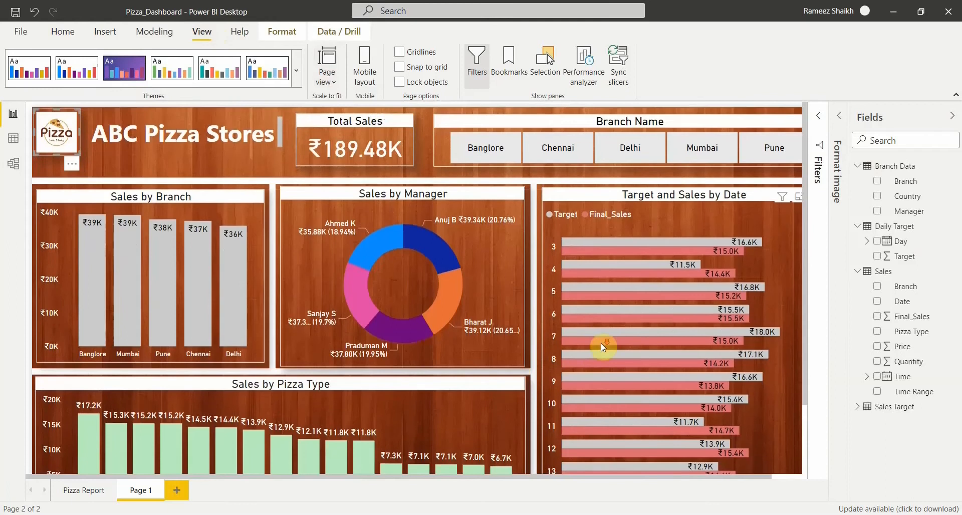
{"action": "scroll", "coordinate": [602, 351], "scroll_direction": "down", "scroll_amount": 2}
{"action": "scroll", "coordinate": [602, 353], "scroll_direction": "up", "scroll_amount": 2}
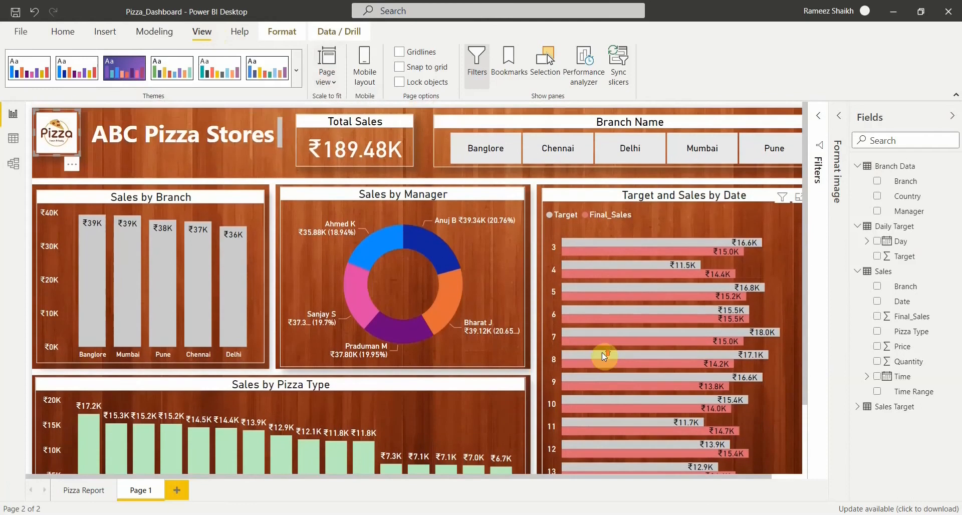
{"action": "left_click", "coordinate": [320, 82]}
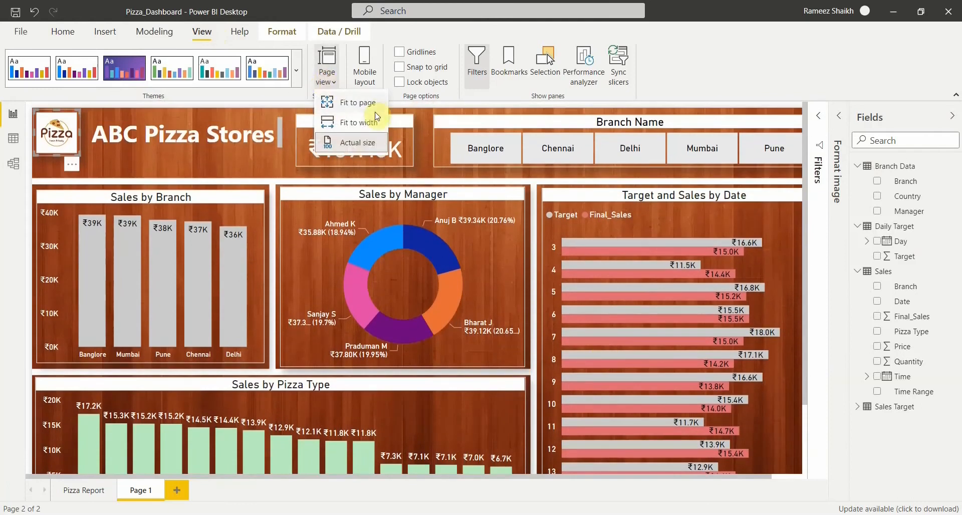
{"action": "left_click", "coordinate": [374, 122]}
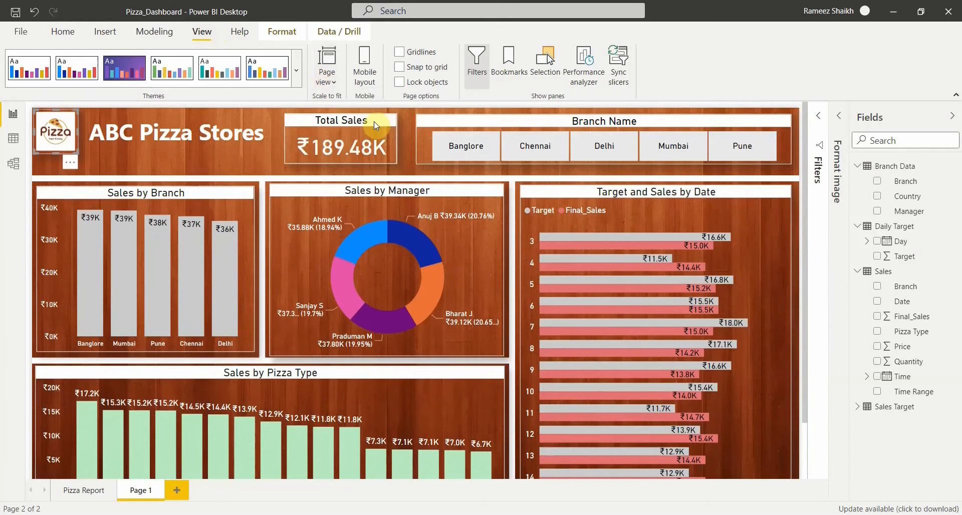
{"action": "left_click", "coordinate": [336, 74]}
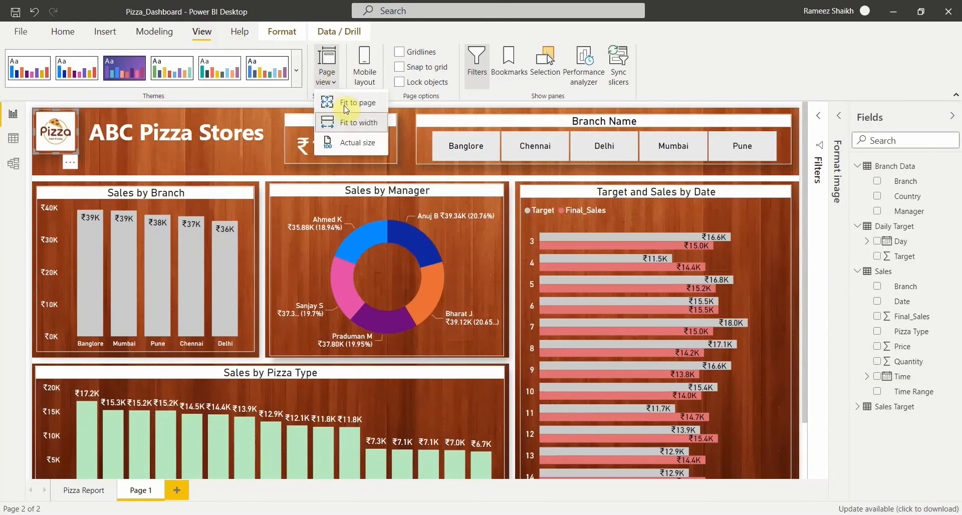
{"action": "left_click", "coordinate": [345, 107]}
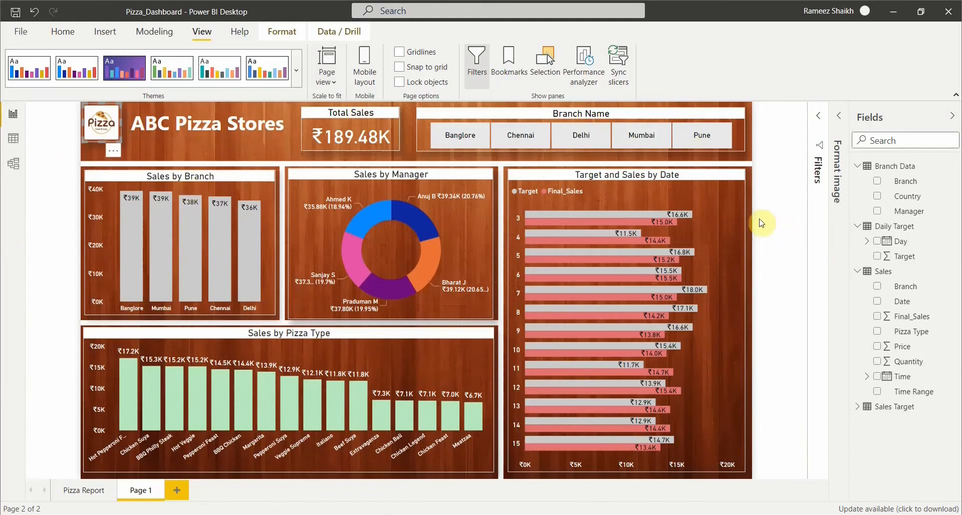
{"action": "left_click", "coordinate": [747, 213]}
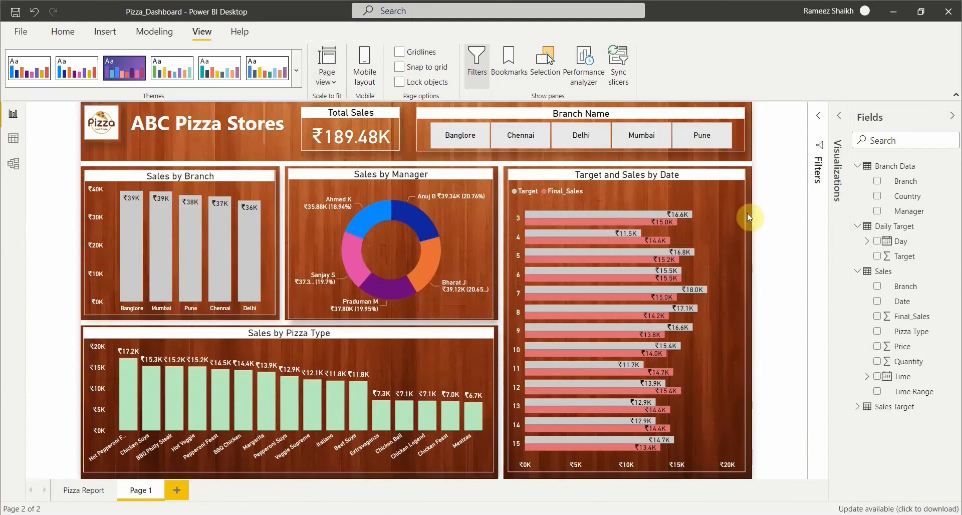